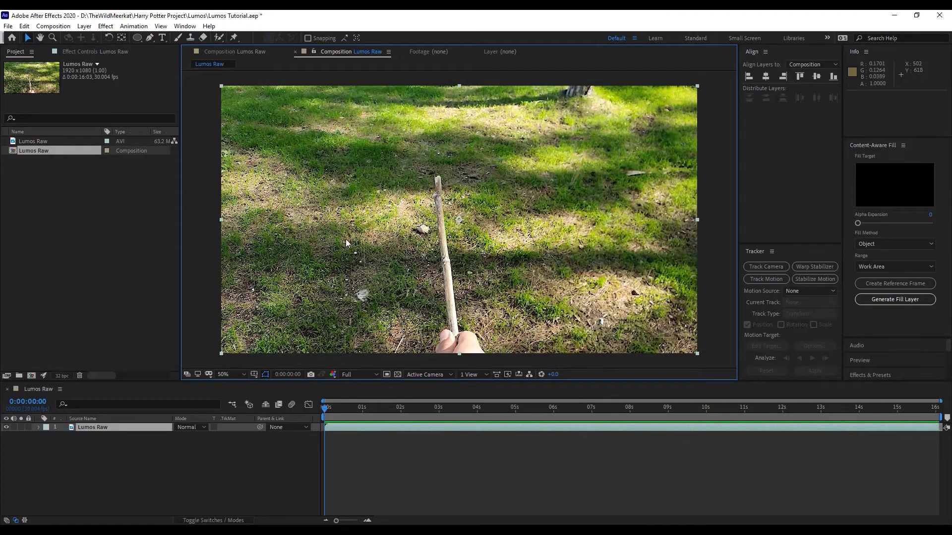
Stop the preview playback and return to the first frame of the footage
{"action": "left_click", "coordinate": [326, 414]}
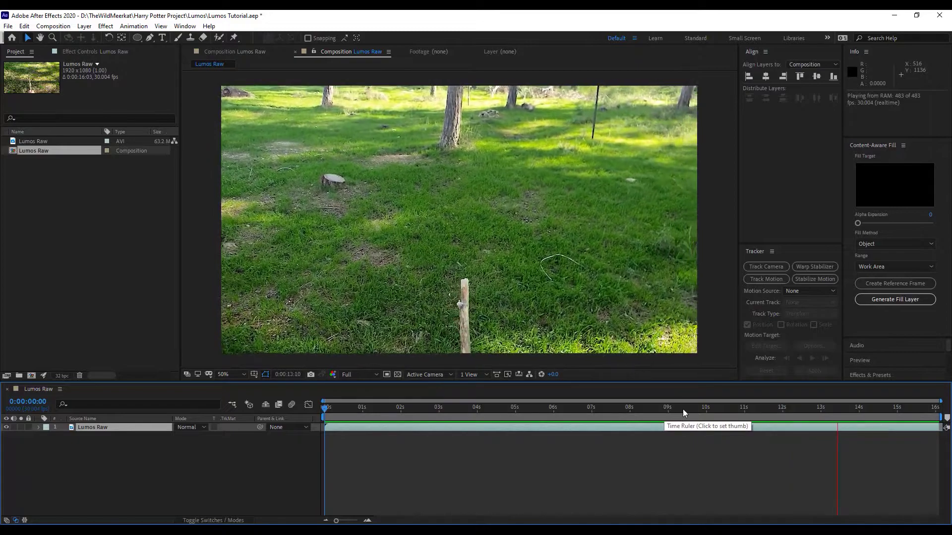
{"action": "left_click", "coordinate": [682, 408]}
{"action": "left_click", "coordinate": [333, 405]}
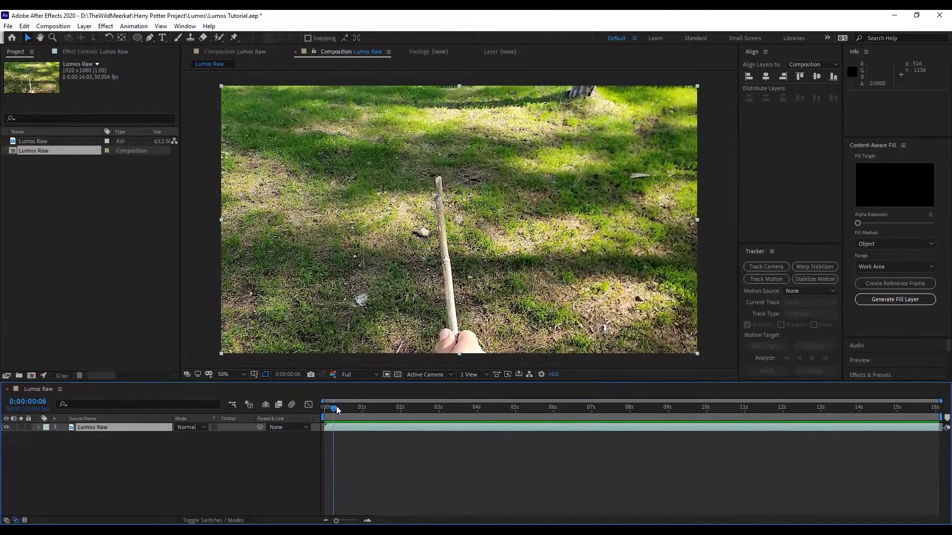
{"action": "left_click_drag", "start_coordinate": [336, 408], "coordinate": [323, 413]}
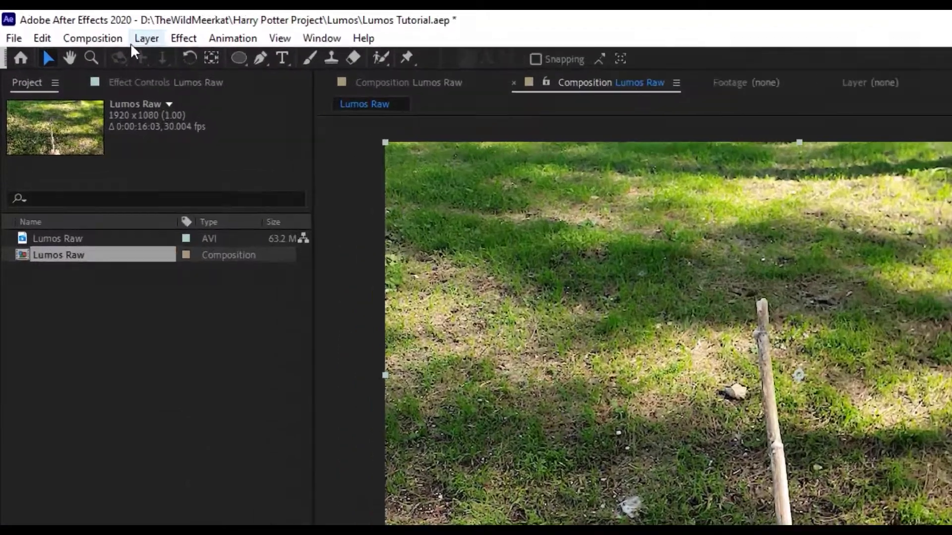
Add a null object renamed Tracker, then select the Lumos Raw layer
{"action": "left_click", "coordinate": [84, 26]}
{"action": "mouse_move", "coordinate": [94, 39]}
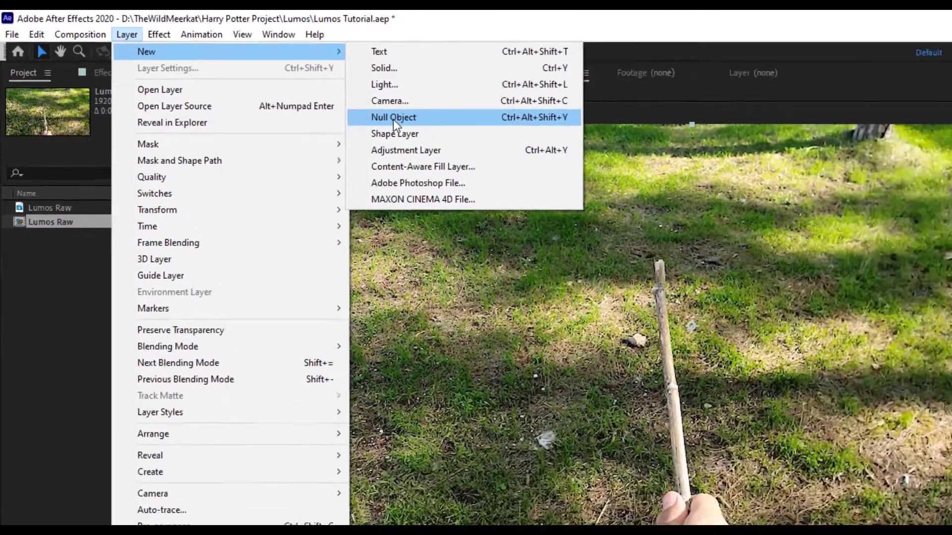
{"action": "left_click", "coordinate": [394, 119]}
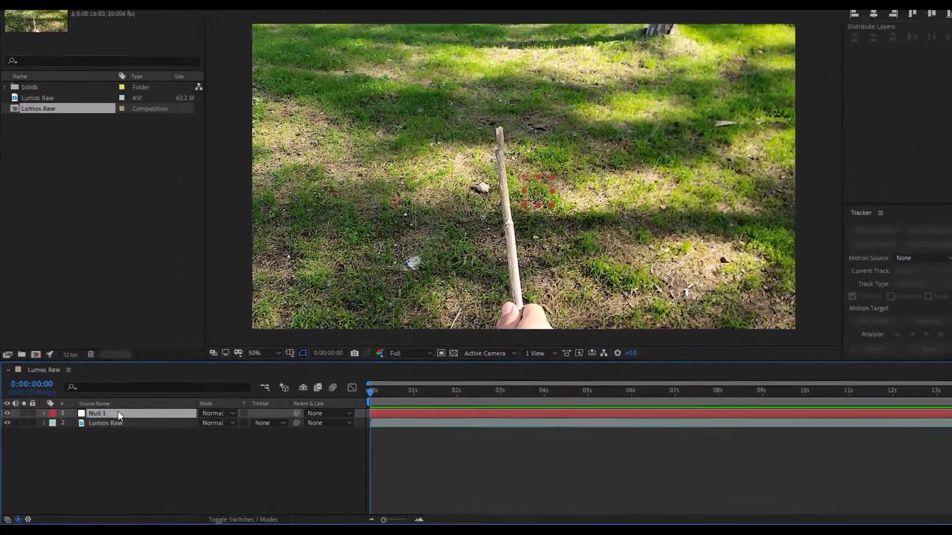
{"action": "right_click", "coordinate": [117, 415]}
{"action": "left_click", "coordinate": [238, 311]}
{"action": "type", "text": "Tracker"}
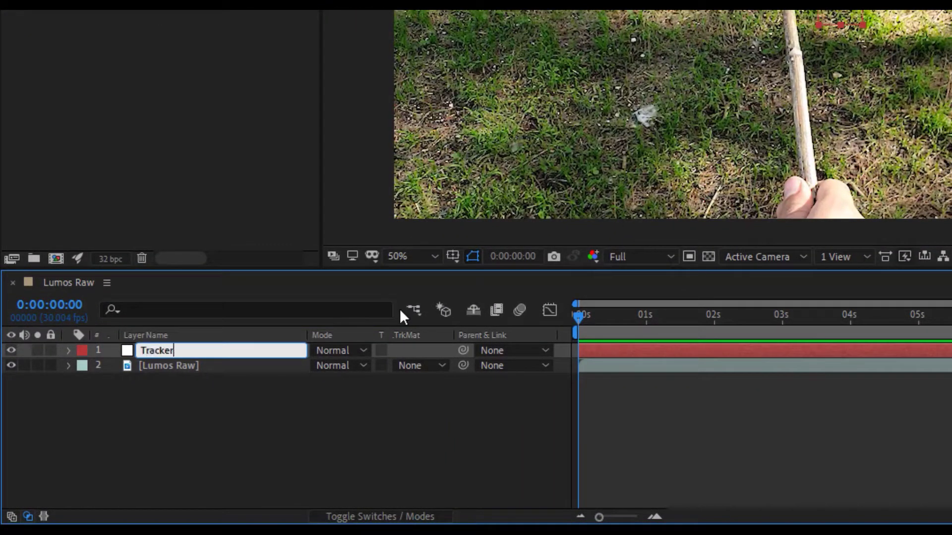
{"action": "key", "text": "Return"}
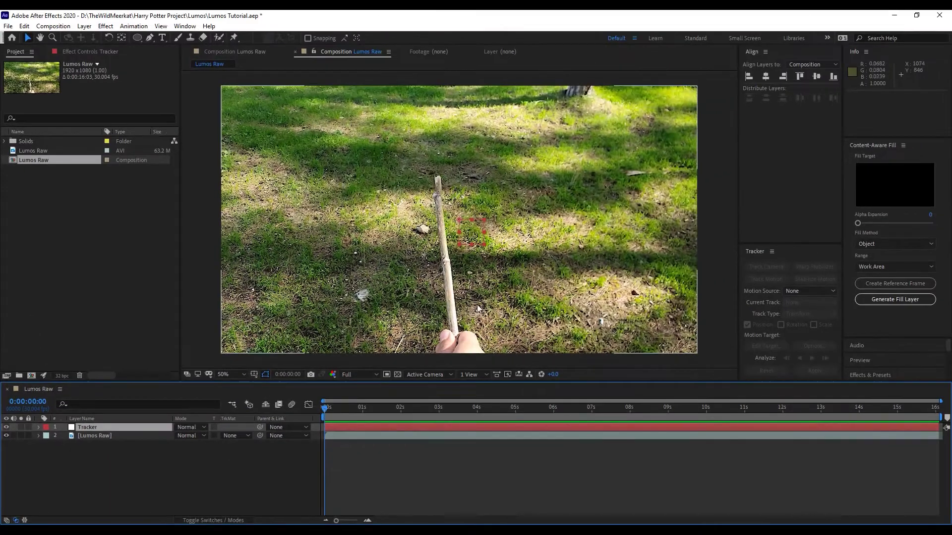
{"action": "left_click", "coordinate": [94, 436]}
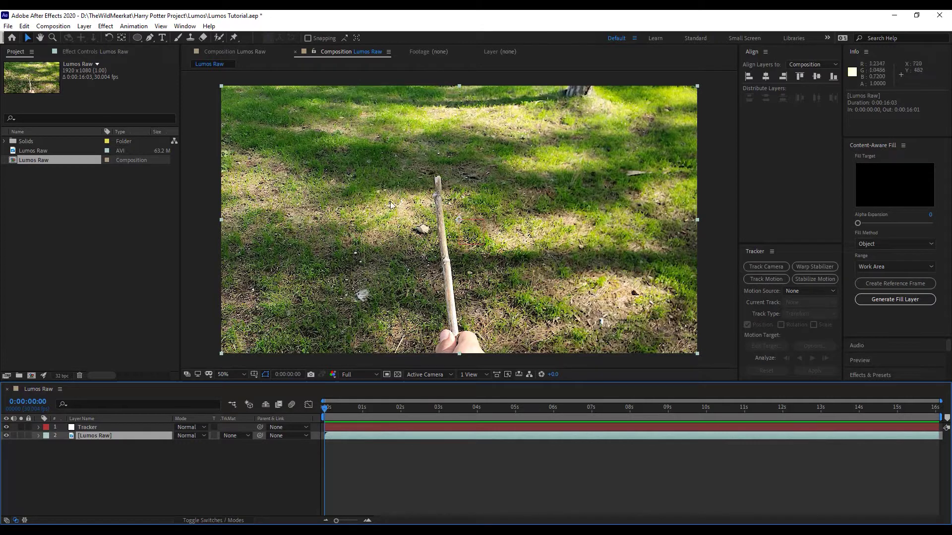
Start Track Motion on Lumos Raw and edit its target to use the Tracker layer
{"action": "left_click", "coordinate": [183, 27]}
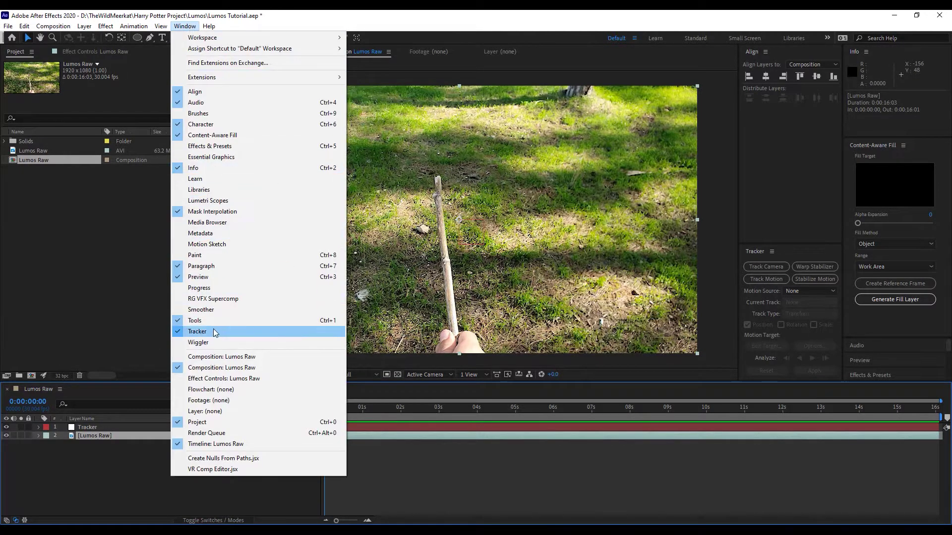
{"action": "left_click", "coordinate": [784, 238]}
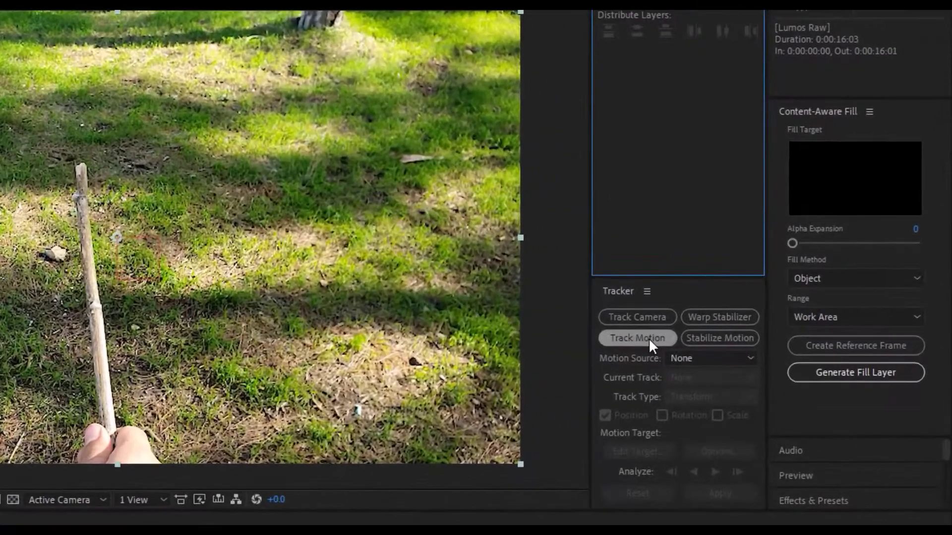
{"action": "left_click", "coordinate": [774, 279]}
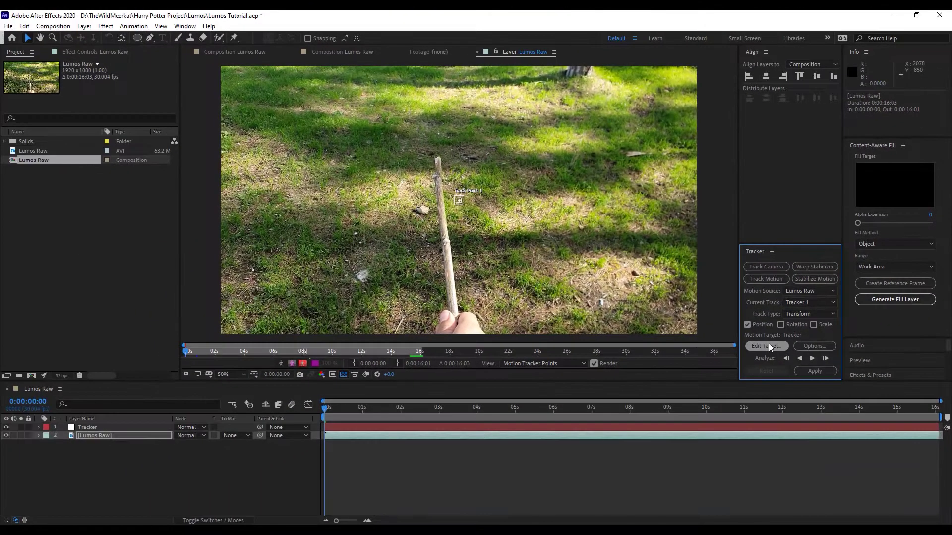
{"action": "left_click", "coordinate": [768, 346]}
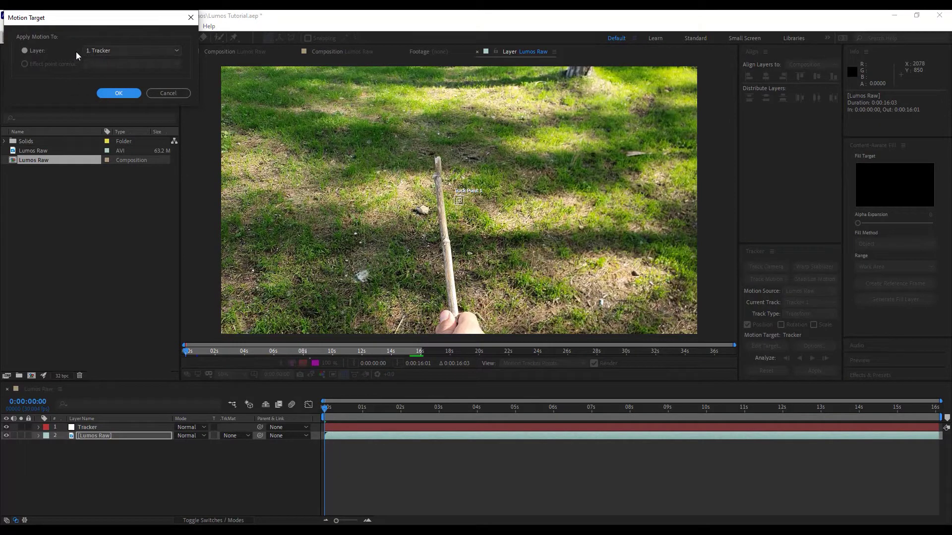
Confirm Tracker as target and set Track Point 1 on the stick tip at 200% zoom
{"action": "left_click", "coordinate": [121, 93]}
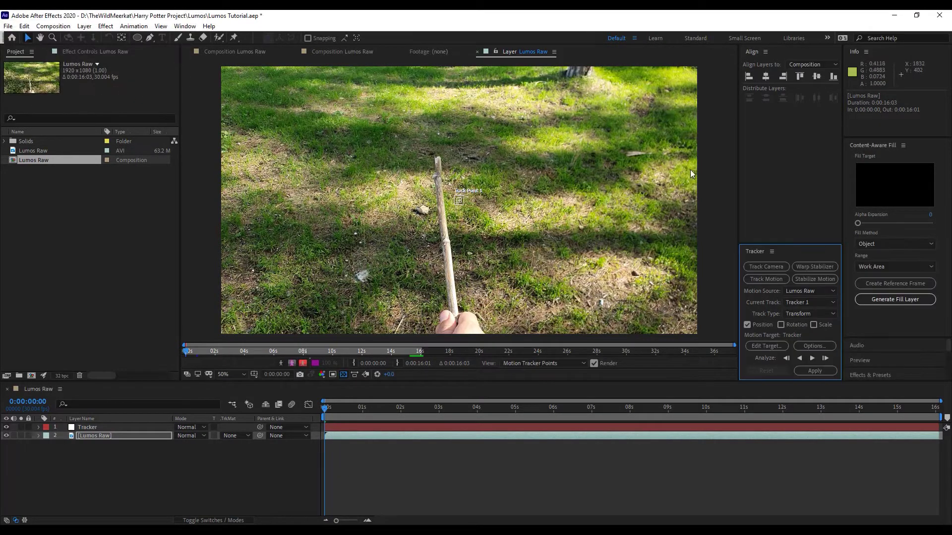
{"action": "key", "text": "period"}
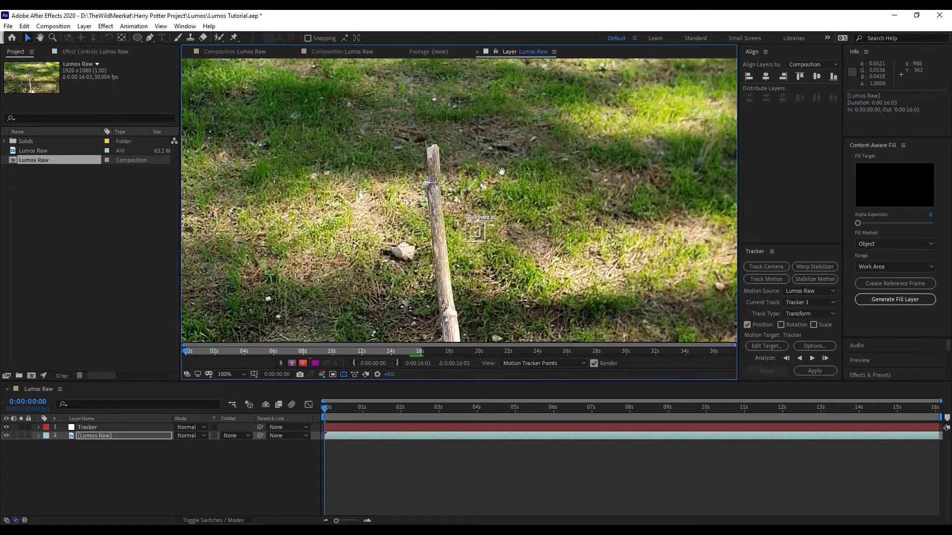
{"action": "key", "text": "period"}
{"action": "left_click_drag", "start_coordinate": [521, 306], "coordinate": [435, 159]}
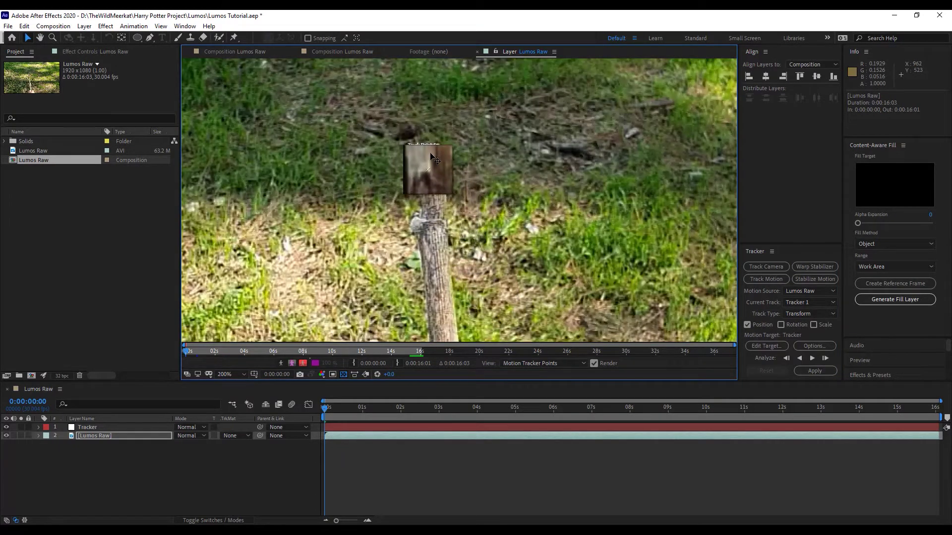
{"action": "mouse_move", "coordinate": [430, 154]}
{"action": "left_mouse_down"}
{"action": "mouse_move", "coordinate": [441, 186]}
{"action": "mouse_move", "coordinate": [438, 179]}
{"action": "left_mouse_up"}
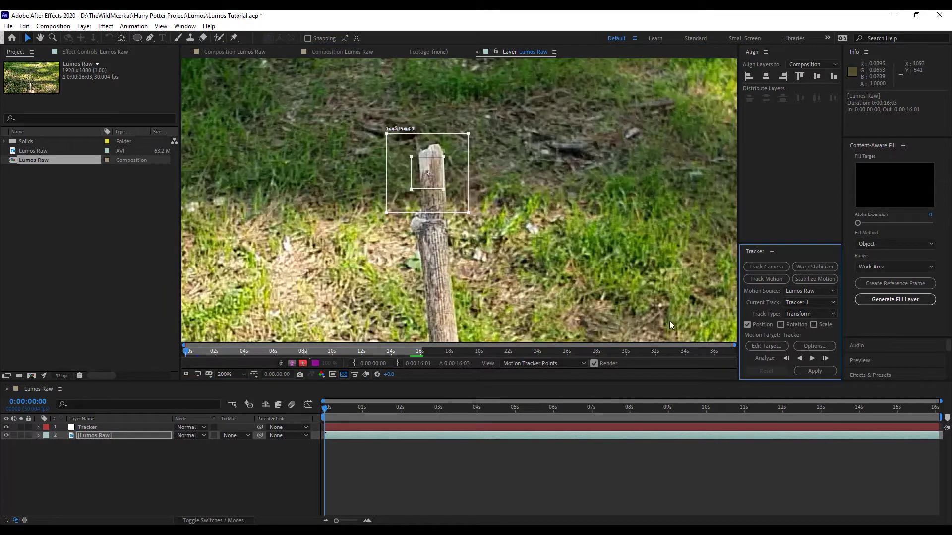
{"action": "key", "text": "comma"}
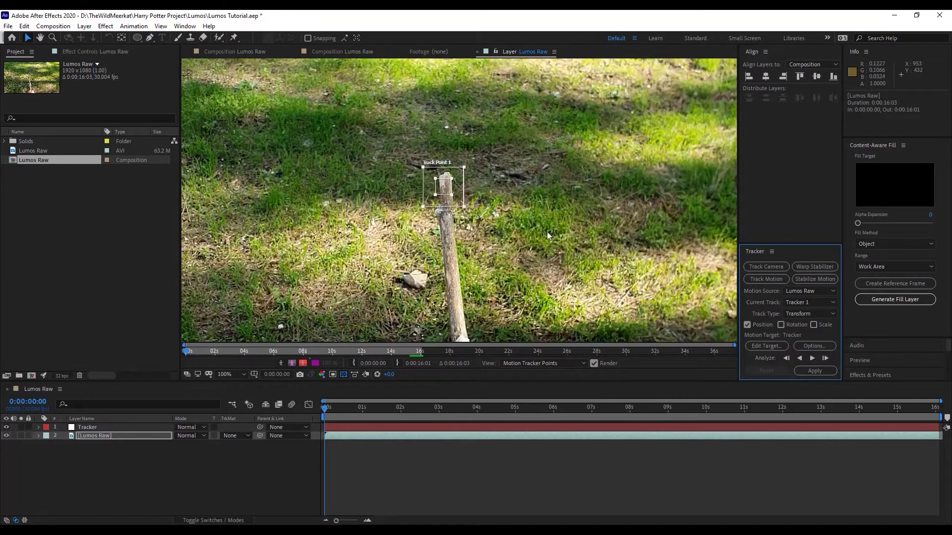
Analyze Track Point 1 forward through the clip, pausing to check drift, then view at 50%
{"action": "left_click", "coordinate": [812, 358]}
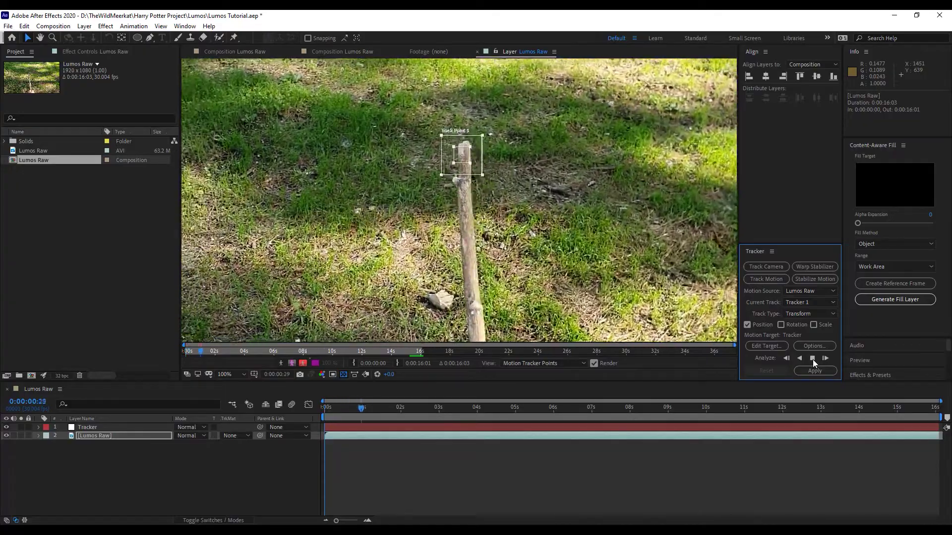
{"action": "left_click", "coordinate": [812, 358]}
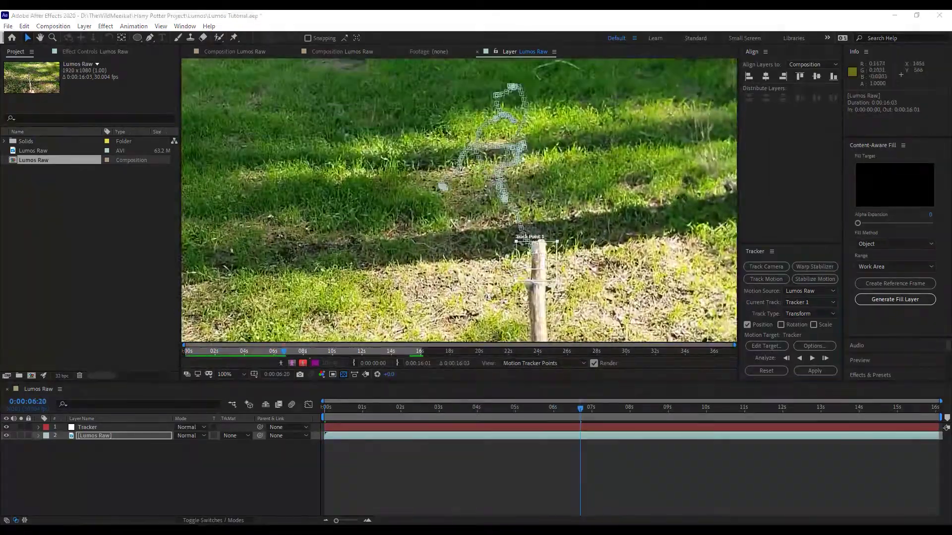
{"action": "scroll", "coordinate": [486, 221], "scroll_direction": "up", "scroll_amount": 4}
{"action": "scroll", "coordinate": [486, 221], "scroll_direction": "down", "scroll_amount": 2}
{"action": "left_click", "coordinate": [812, 358]}
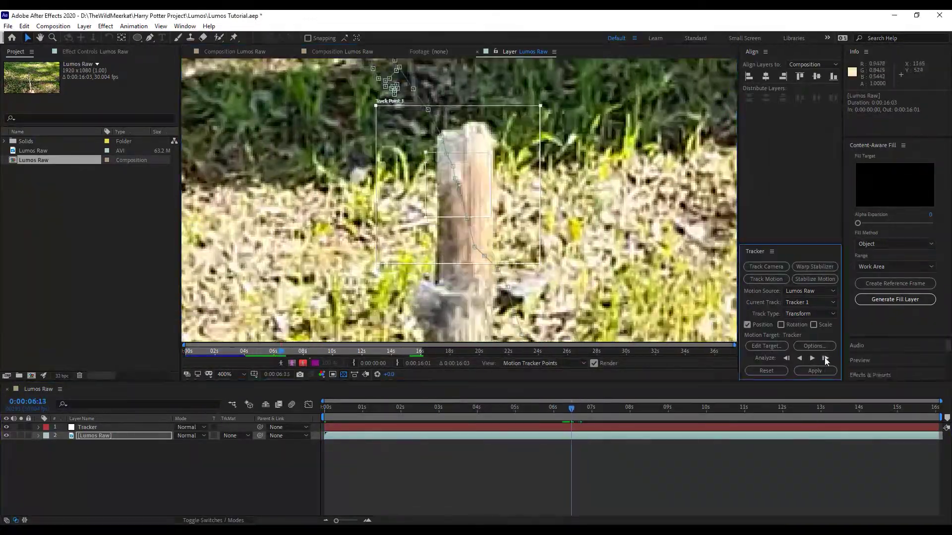
{"action": "left_click", "coordinate": [812, 358]}
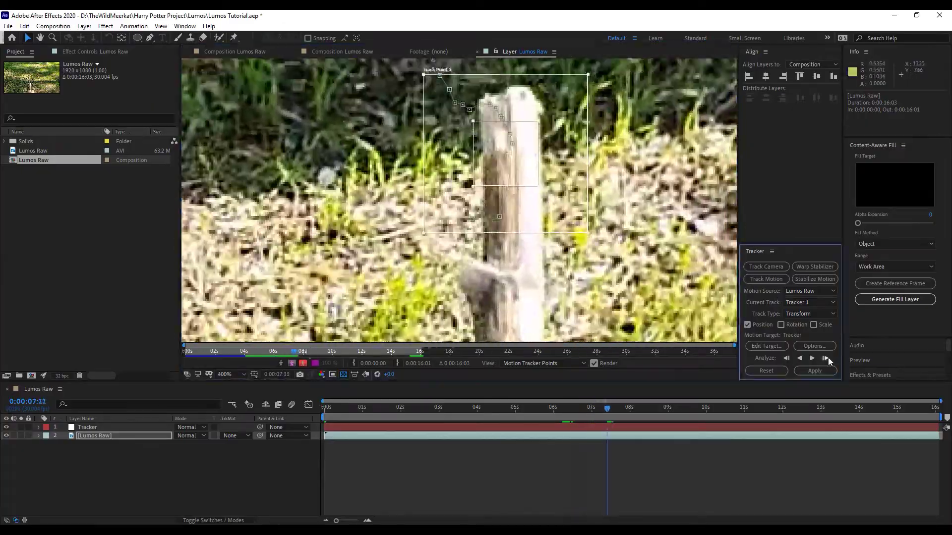
{"action": "key", "text": "comma"}
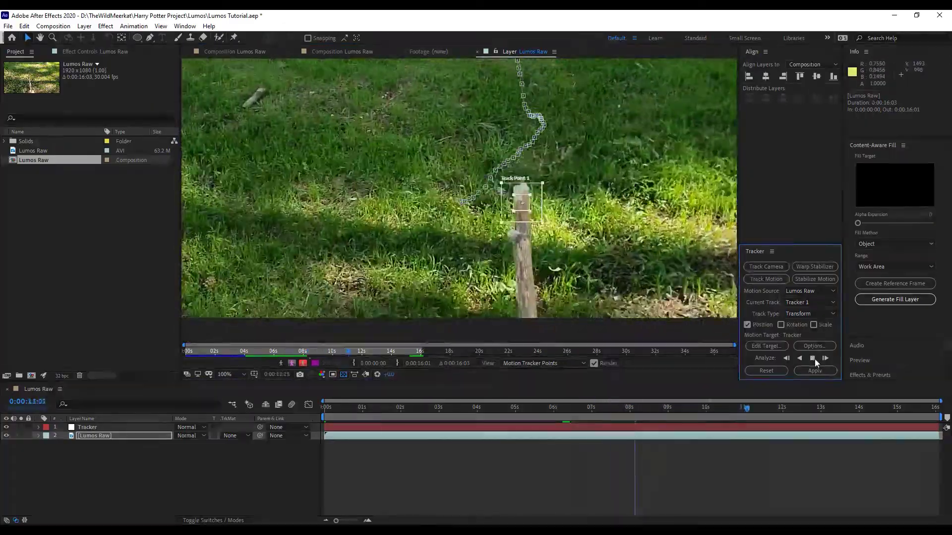
{"action": "left_click", "coordinate": [813, 358]}
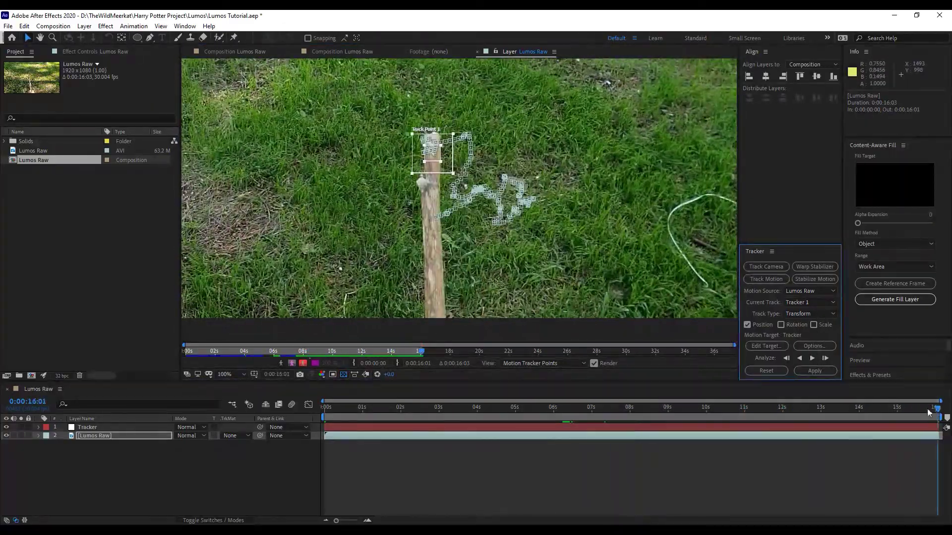
{"action": "left_click_drag", "start_coordinate": [743, 409], "coordinate": [557, 410]}
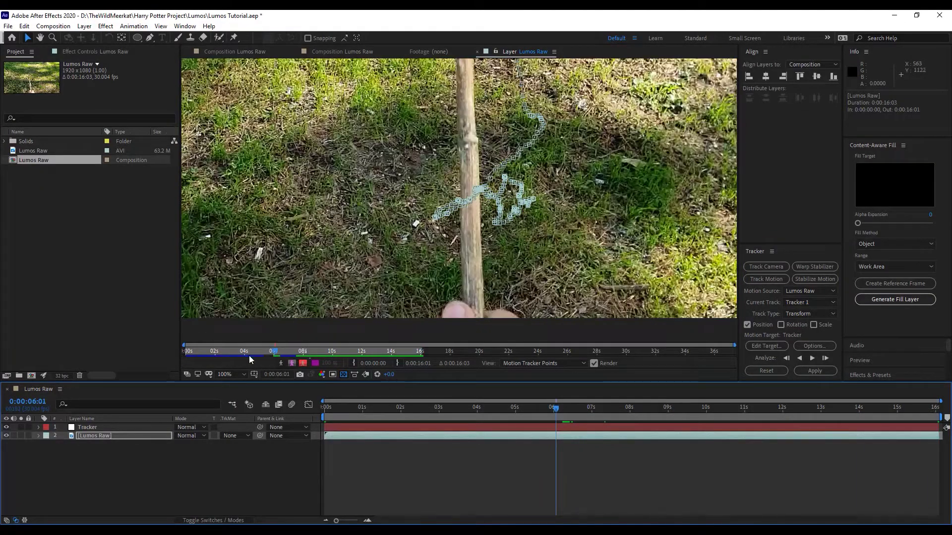
{"action": "left_click", "coordinate": [235, 375]}
{"action": "left_click", "coordinate": [224, 201]}
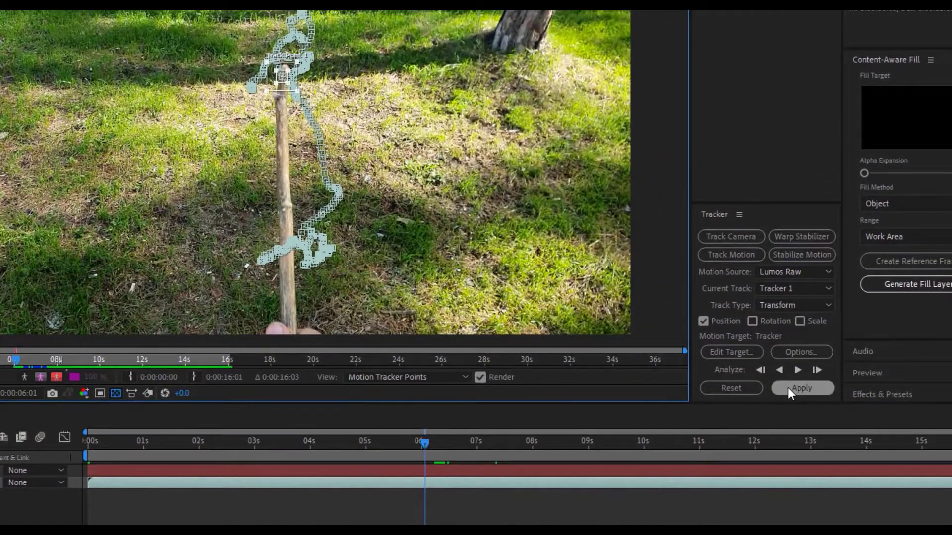
Apply the track to Tracker in X and Y, then scrub to verify the result
{"action": "left_click", "coordinate": [788, 388]}
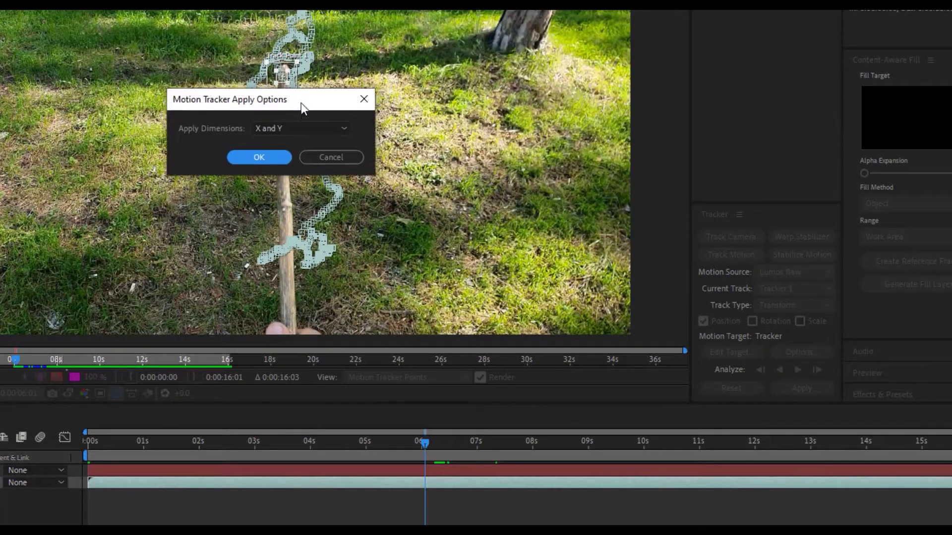
{"action": "left_click", "coordinate": [281, 156]}
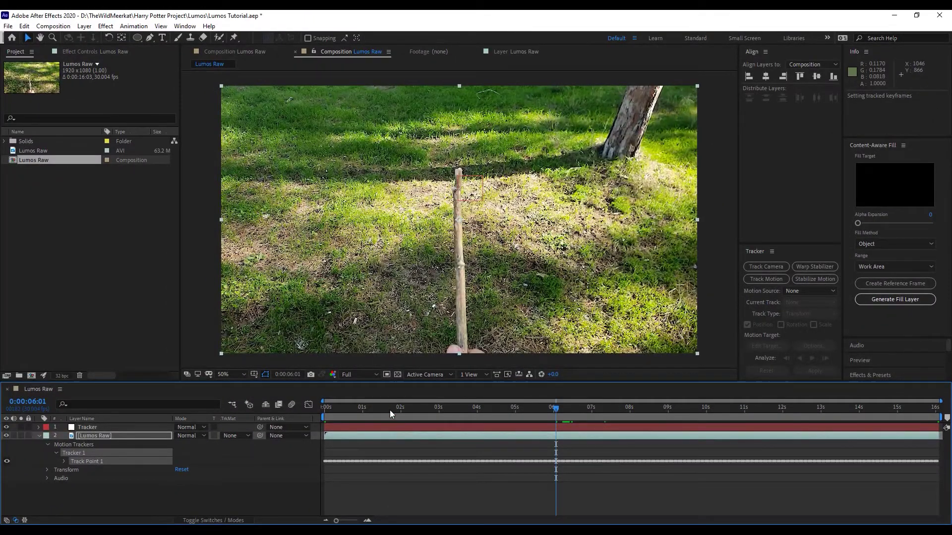
{"action": "left_click_drag", "start_coordinate": [390, 410], "coordinate": [516, 425]}
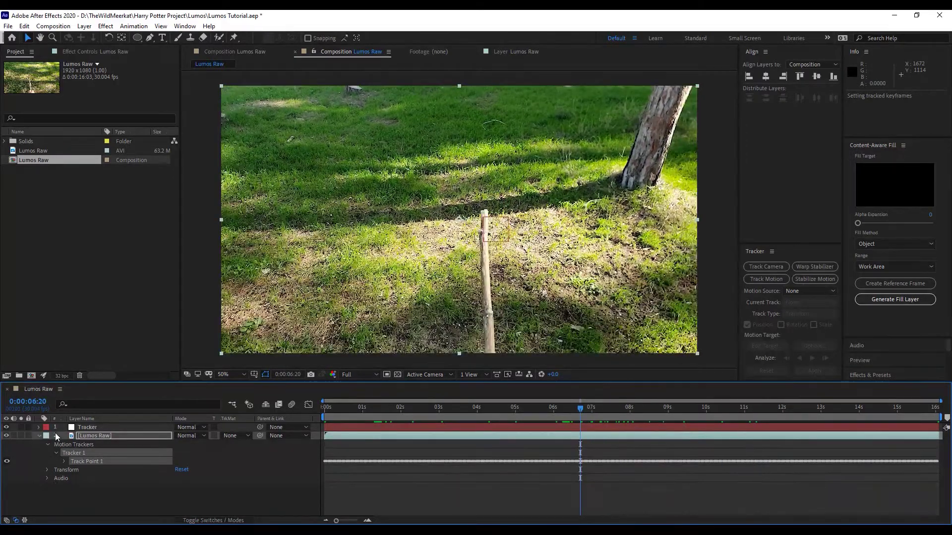
Collapse Lumos Raw, add an adjustment layer and rename it Flare
{"action": "left_click", "coordinate": [40, 436]}
{"action": "left_click", "coordinate": [84, 25]}
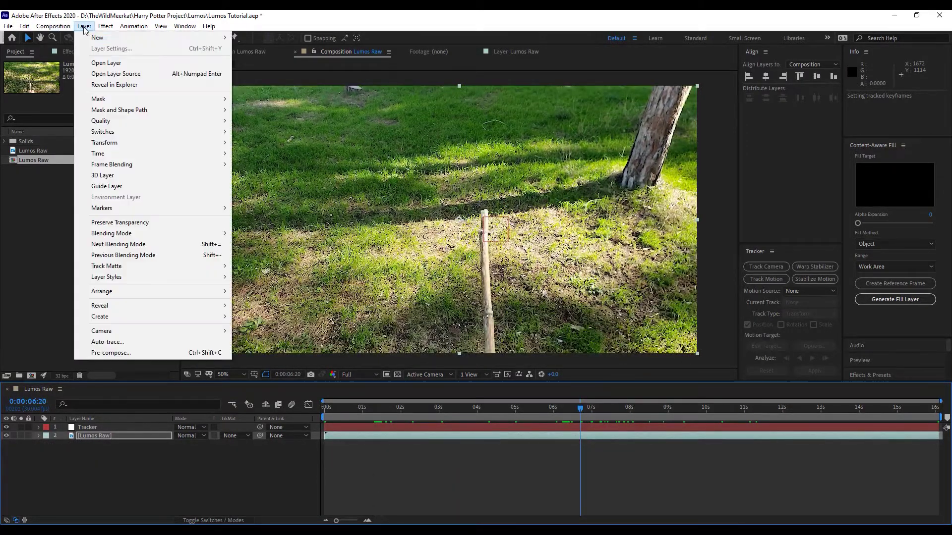
{"action": "mouse_move", "coordinate": [94, 37]}
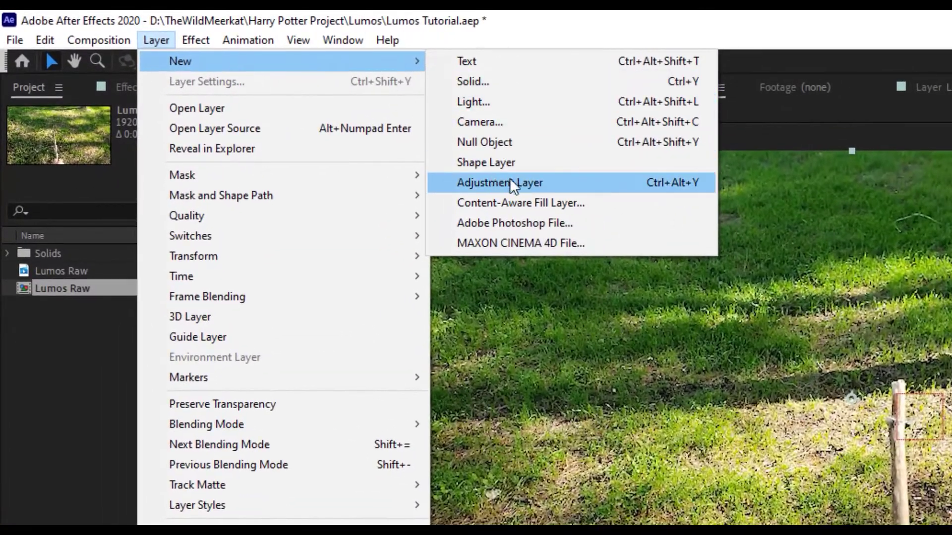
{"action": "left_click", "coordinate": [522, 182]}
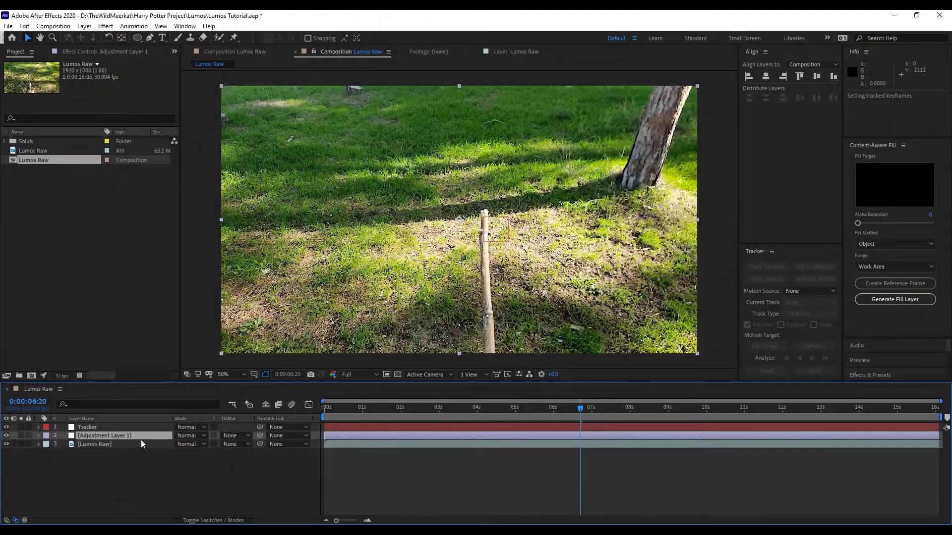
{"action": "right_click", "coordinate": [141, 438]}
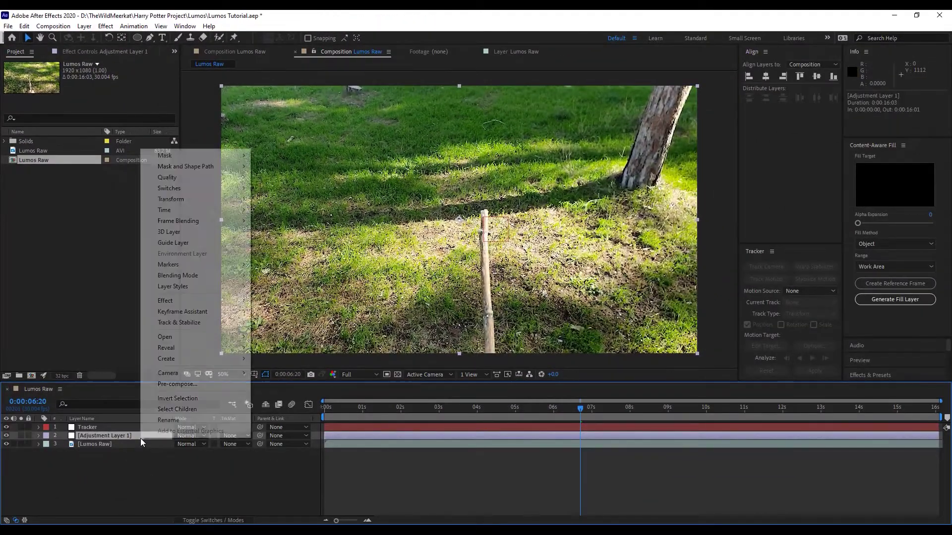
{"action": "left_click", "coordinate": [180, 421]}
{"action": "type", "text": "Flare"}
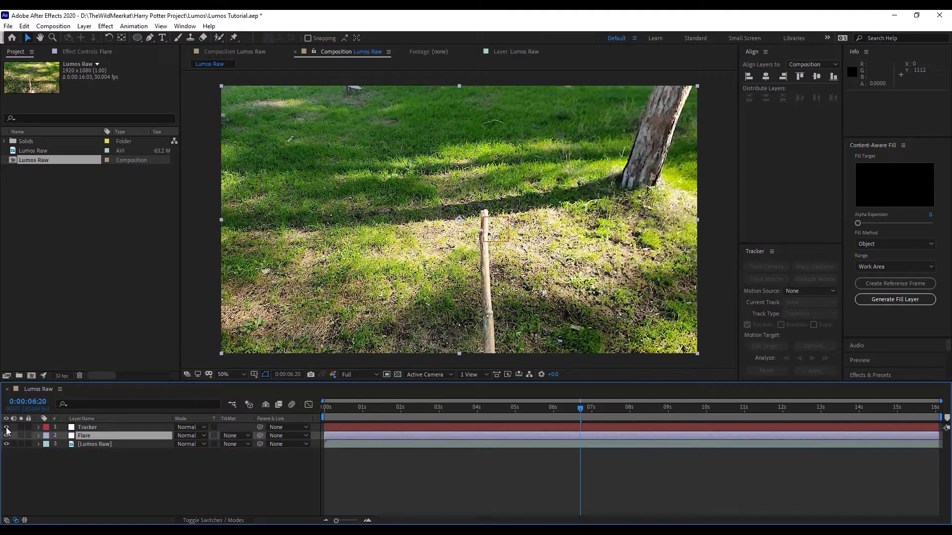
Apply Lens Flare to the Flare layer and drag its centre to 902, 498 above the stick tip
{"action": "left_click", "coordinate": [62, 439]}
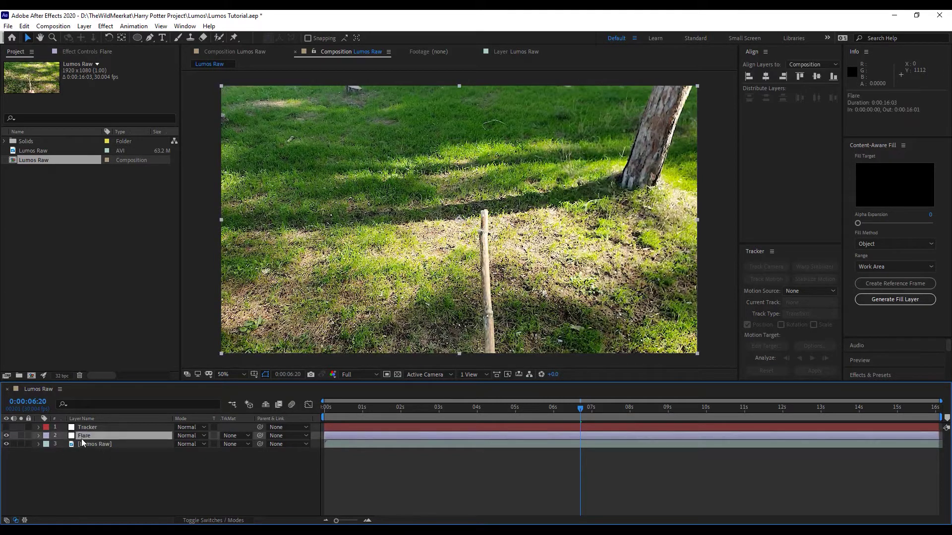
{"action": "key", "text": "ctrl+space"}
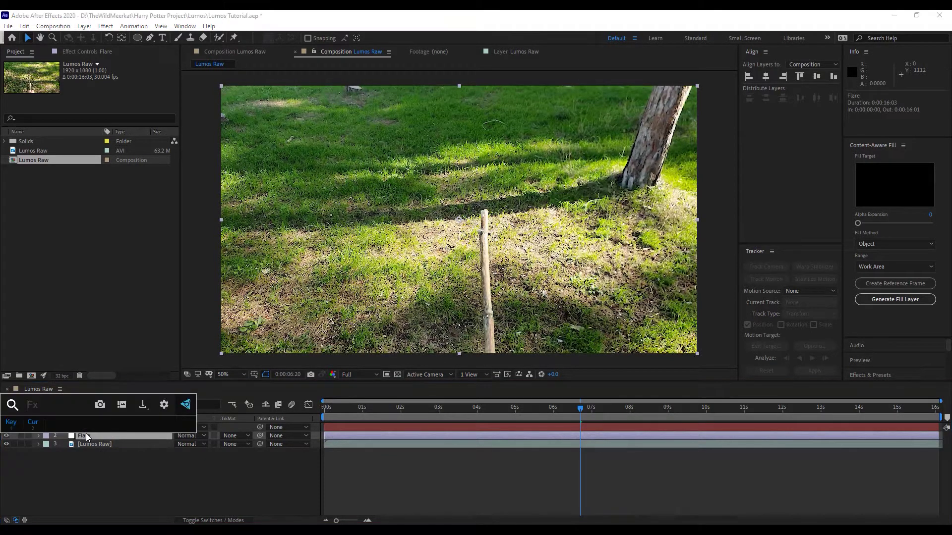
{"action": "type", "text": "lens"}
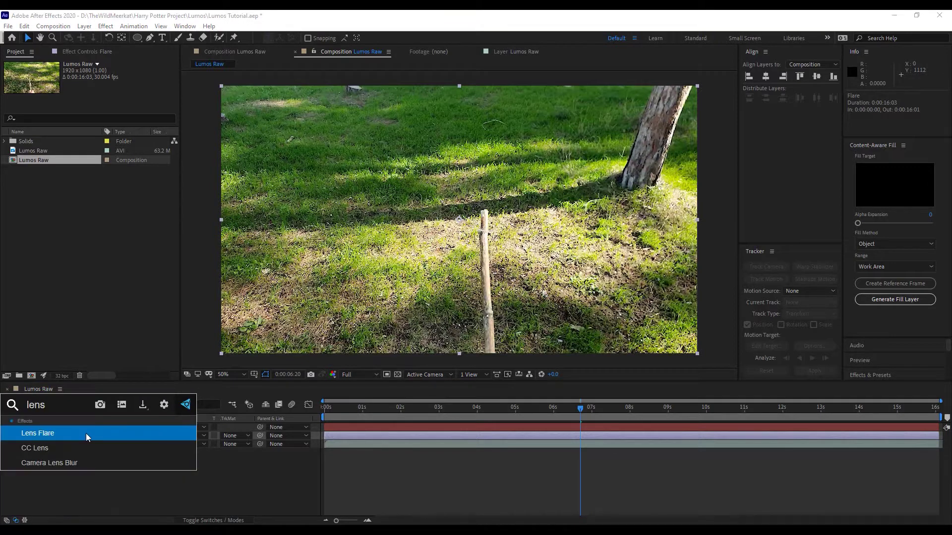
{"action": "left_click", "coordinate": [49, 435]}
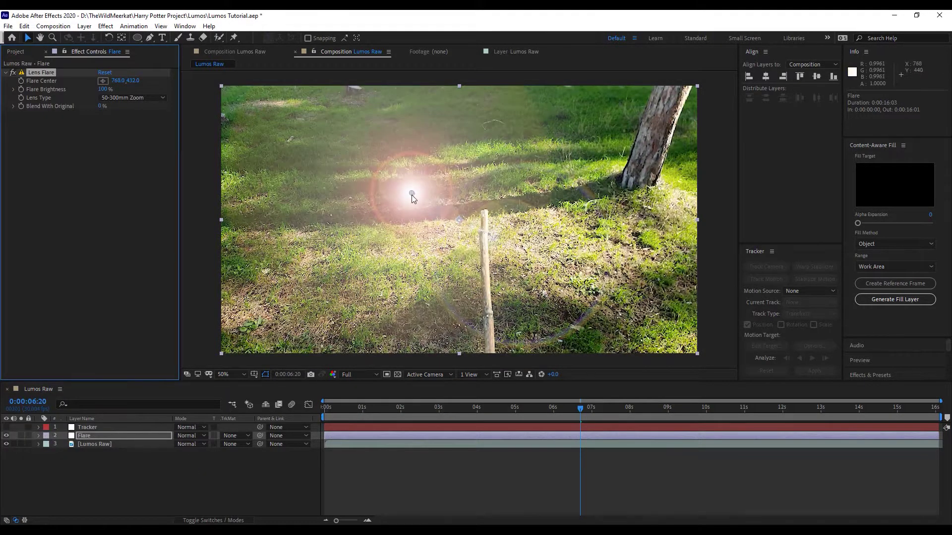
{"action": "mouse_move", "coordinate": [411, 195]}
{"action": "left_mouse_down"}
{"action": "mouse_move", "coordinate": [429, 219]}
{"action": "mouse_move", "coordinate": [450, 206]}
{"action": "left_mouse_up"}
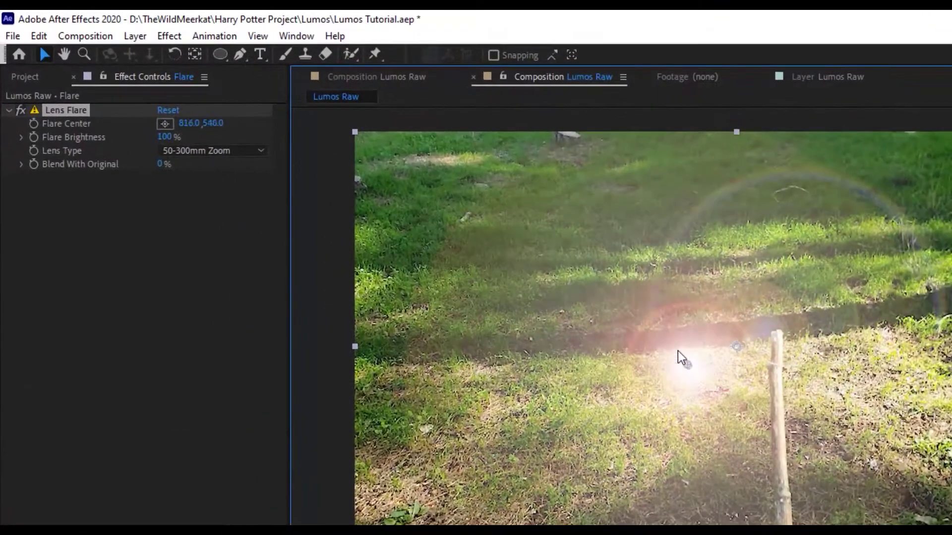
{"action": "left_click_drag", "start_coordinate": [721, 326], "coordinate": [738, 338]}
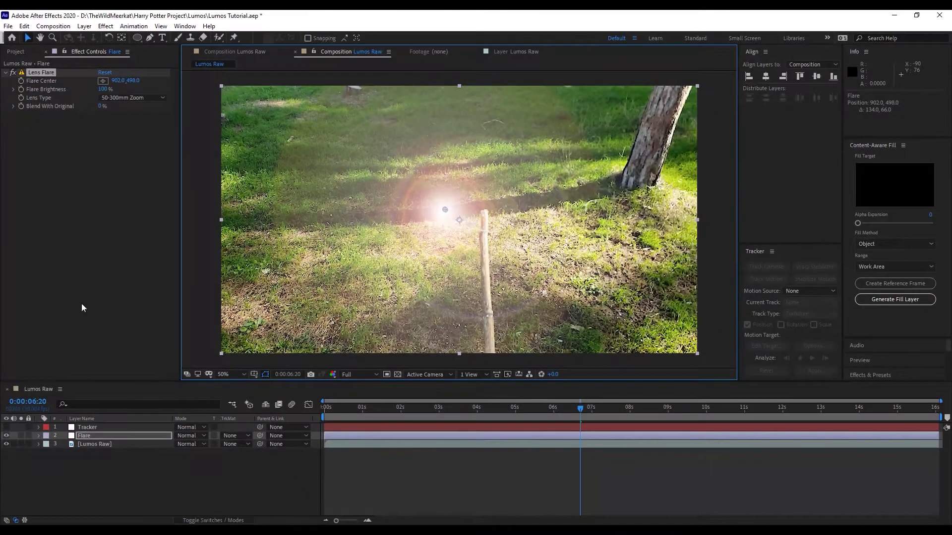
Expand Flare's Lens Flare and Tracker's Transform, then pick-whip Flare Center to Tracker Position
{"action": "left_click", "coordinate": [38, 436]}
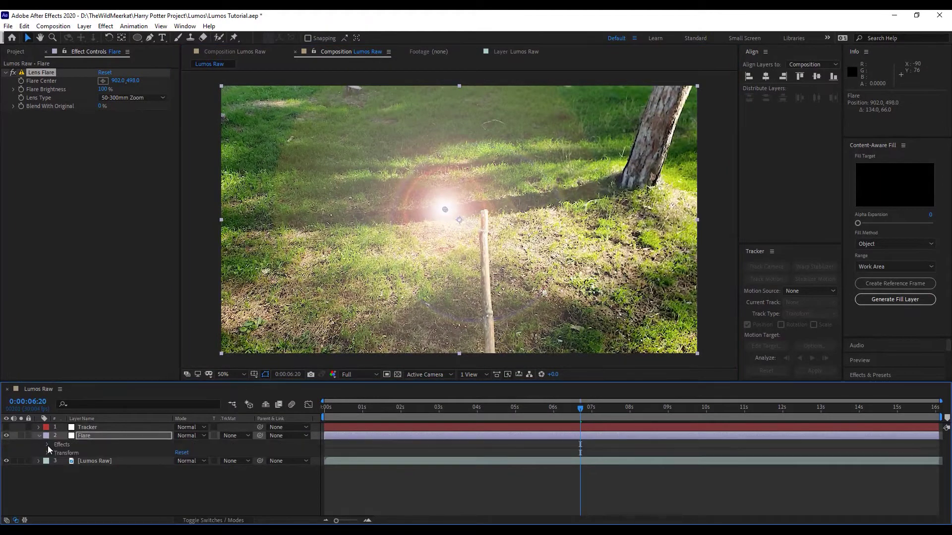
{"action": "left_click", "coordinate": [47, 445]}
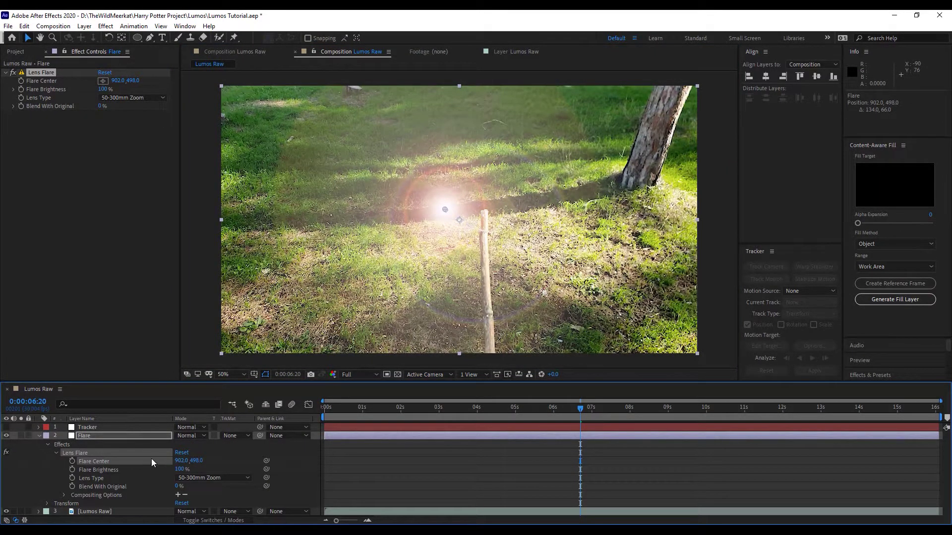
{"action": "left_click", "coordinate": [39, 427]}
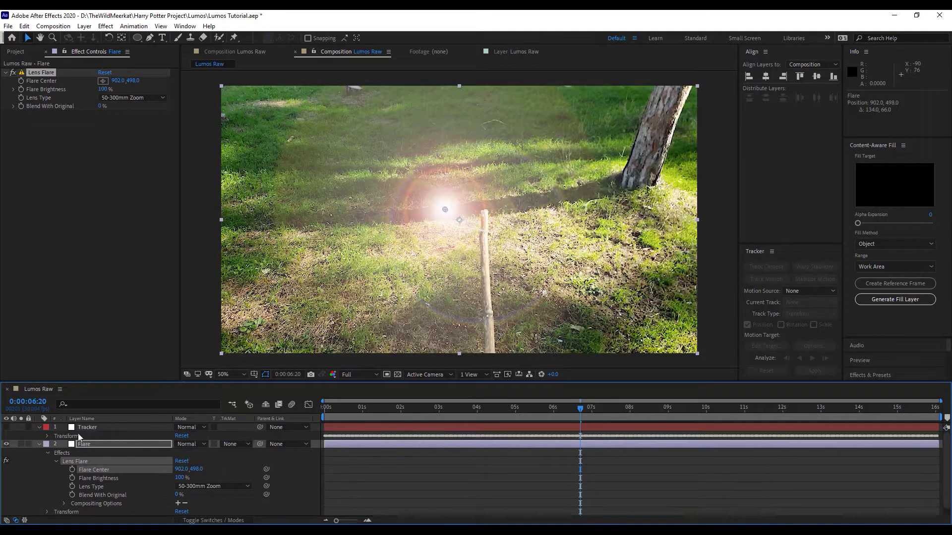
{"action": "left_click", "coordinate": [47, 436]}
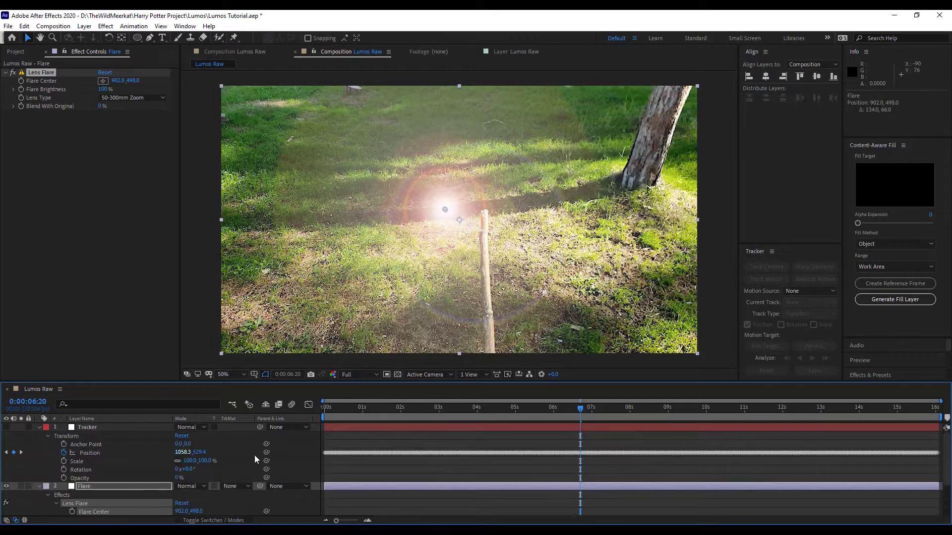
{"action": "scroll", "coordinate": [162, 454], "scroll_direction": "down", "scroll_amount": 1}
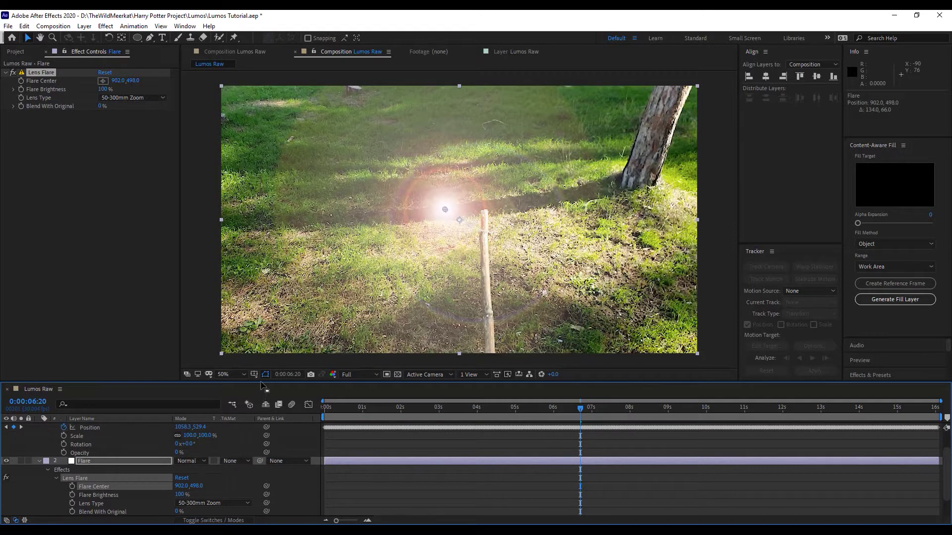
{"action": "left_click_drag", "start_coordinate": [263, 384], "coordinate": [264, 280]}
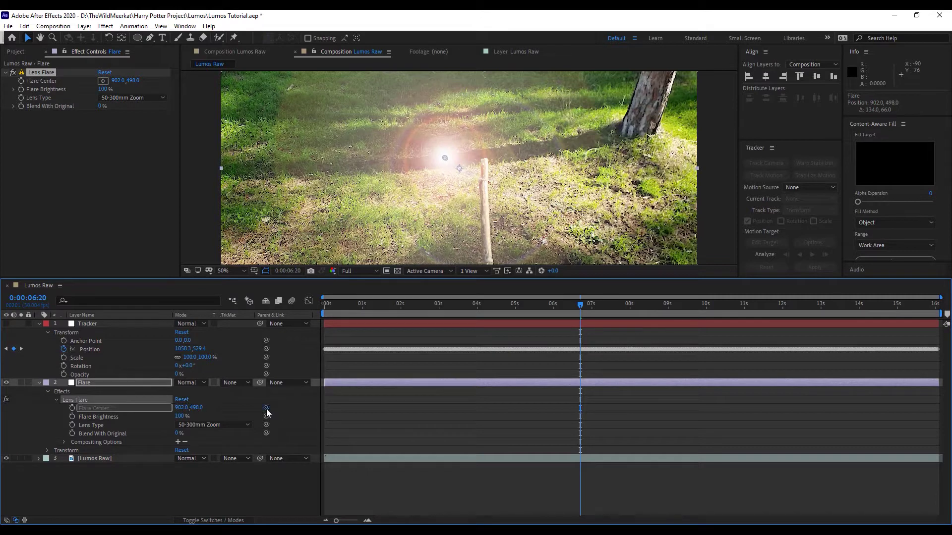
{"action": "mouse_move", "coordinate": [267, 408]}
{"action": "left_mouse_down"}
{"action": "mouse_move", "coordinate": [150, 394]}
{"action": "mouse_move", "coordinate": [91, 347]}
{"action": "left_mouse_up"}
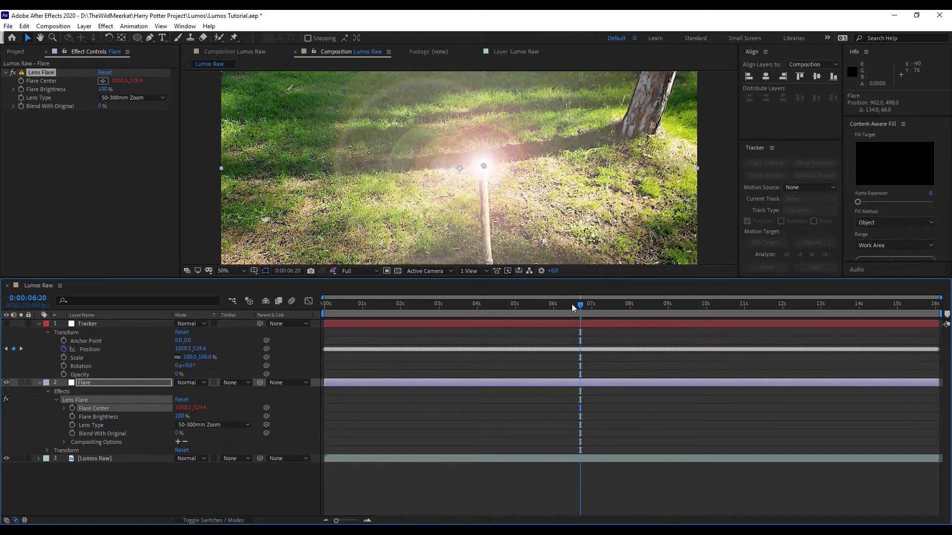
Fit the frame in an enlarged viewer and scrub to check the flare follows the stick
{"action": "left_click_drag", "start_coordinate": [578, 305], "coordinate": [460, 305]}
{"action": "scroll", "coordinate": [535, 169], "scroll_direction": "down", "scroll_amount": 2}
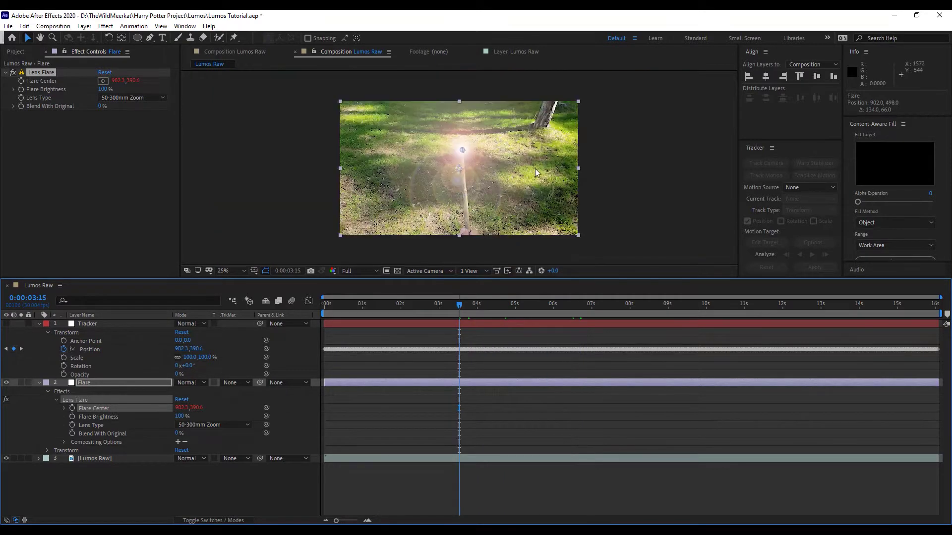
{"action": "left_click_drag", "start_coordinate": [527, 170], "coordinate": [495, 197]}
{"action": "left_click", "coordinate": [239, 270]}
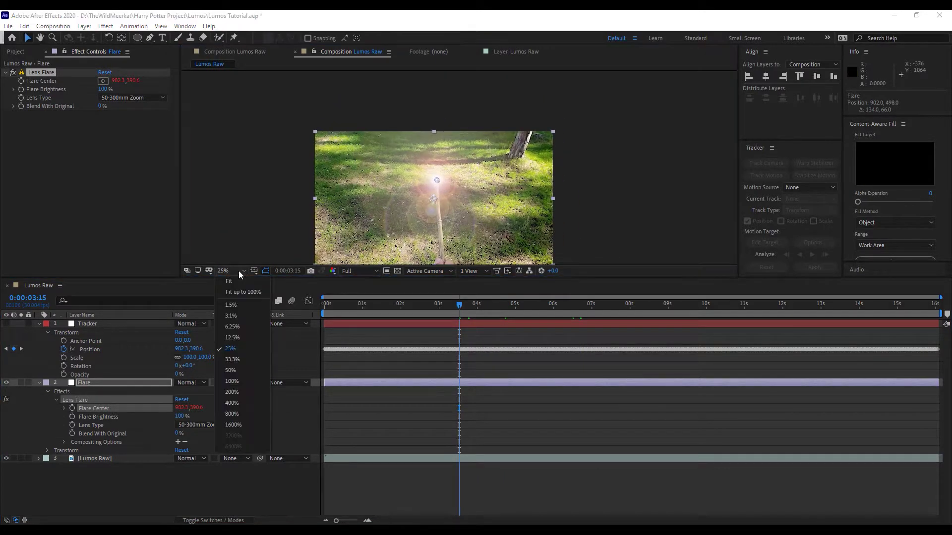
{"action": "left_click", "coordinate": [236, 281]}
{"action": "left_click_drag", "start_coordinate": [347, 277], "coordinate": [329, 401]}
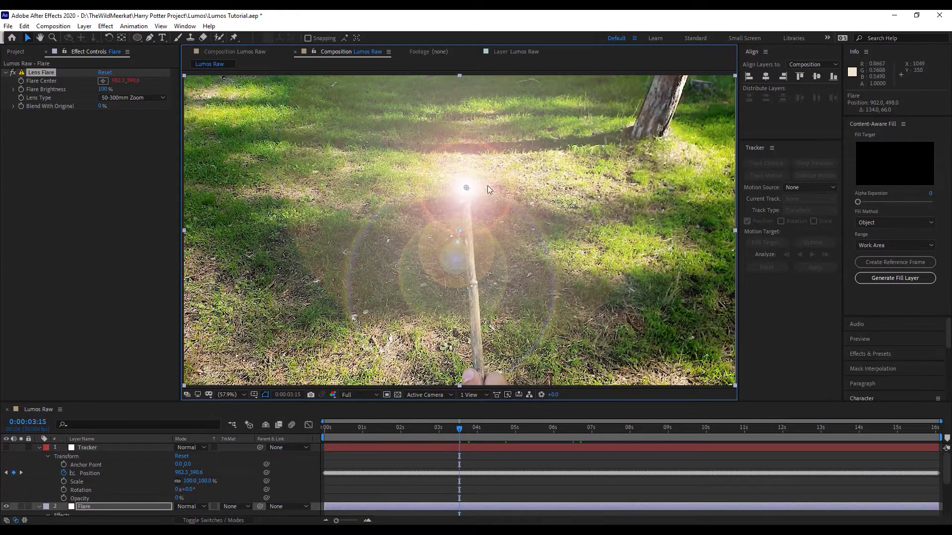
{"action": "mouse_move", "coordinate": [463, 426]}
{"action": "left_mouse_down"}
{"action": "mouse_move", "coordinate": [581, 431]}
{"action": "mouse_move", "coordinate": [617, 445]}
{"action": "mouse_move", "coordinate": [609, 438]}
{"action": "left_mouse_up"}
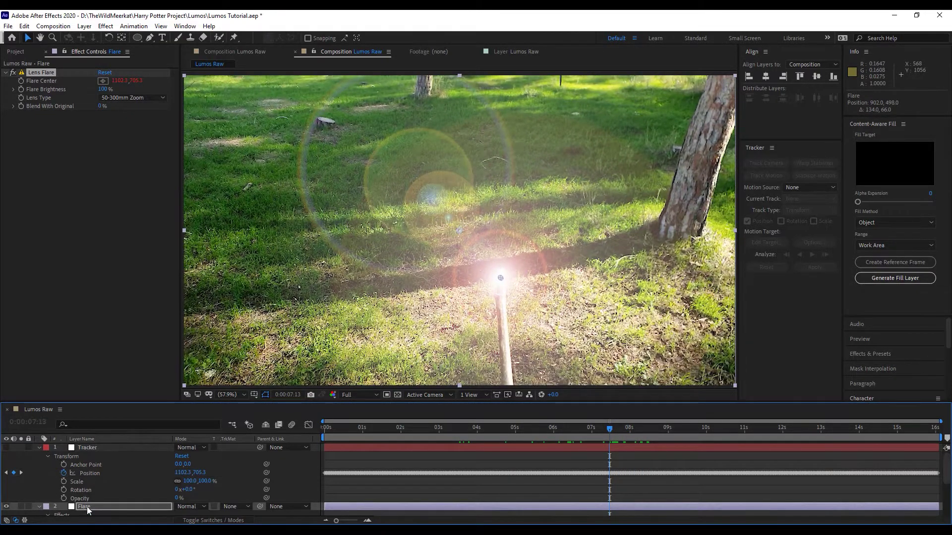
Hide the Flare layer and zoom in on the bare stick tip
{"action": "left_click", "coordinate": [6, 507]}
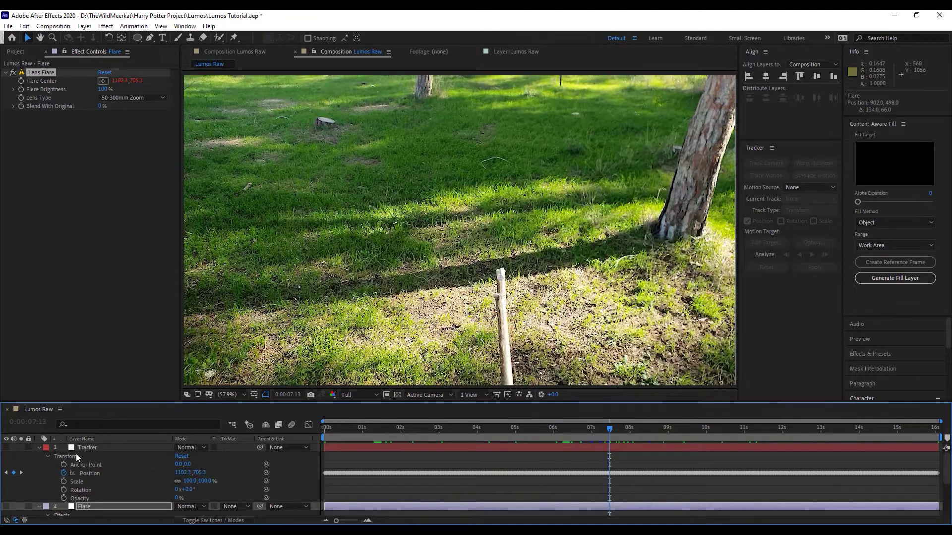
{"action": "scroll", "coordinate": [516, 284], "scroll_direction": "up", "scroll_amount": 1}
{"action": "scroll", "coordinate": [515, 284], "scroll_direction": "up", "scroll_amount": 2}
{"action": "scroll", "coordinate": [516, 284], "scroll_direction": "up", "scroll_amount": 1}
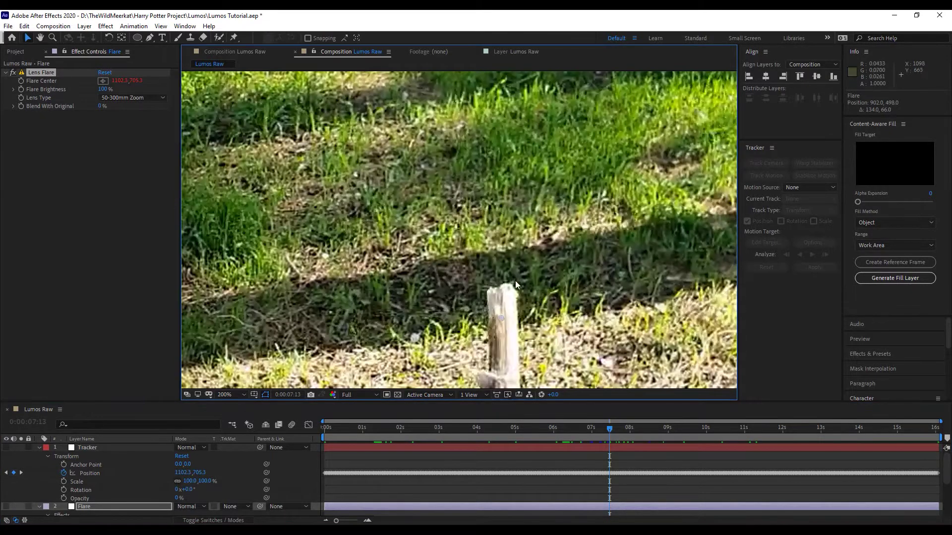
{"action": "left_click_drag", "start_coordinate": [516, 281], "coordinate": [489, 273]}
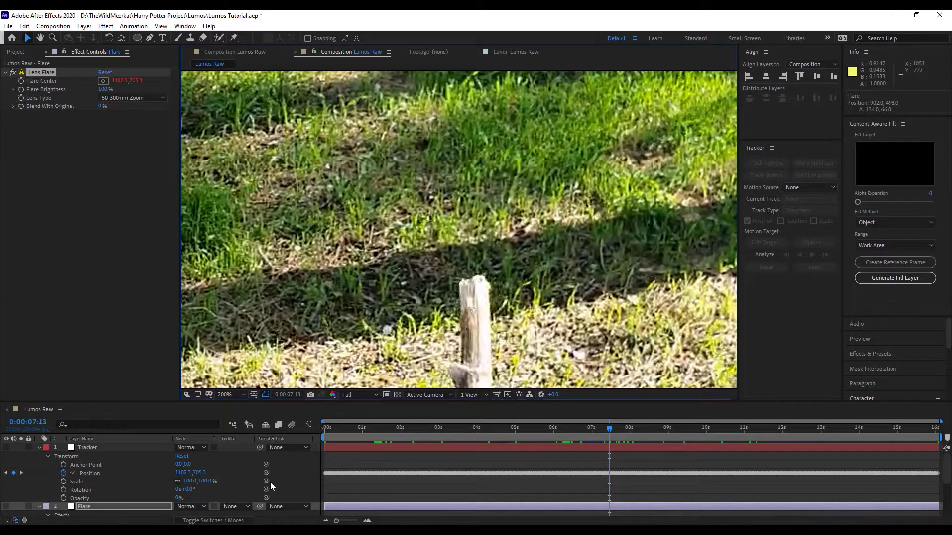
{"action": "scroll", "coordinate": [279, 480], "scroll_direction": "down", "scroll_amount": 1}
{"action": "scroll", "coordinate": [278, 480], "scroll_direction": "down", "scroll_amount": 2}
Add a [0,-50] offset to the end of the Flare Center expression
{"action": "left_click", "coordinate": [73, 482], "text": "alt"}
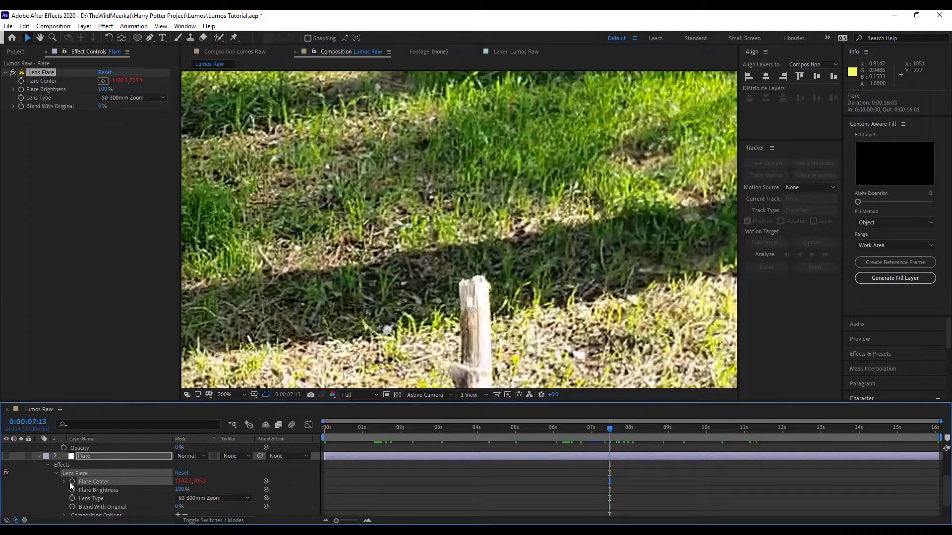
{"action": "type", "text": "thisComp.layer(\"Tracker\").transform.position"}
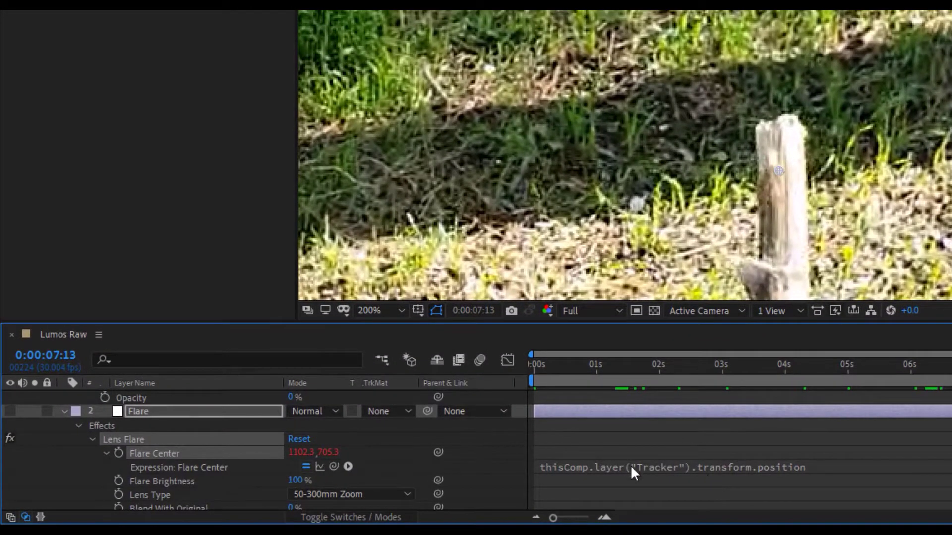
{"action": "left_click", "coordinate": [633, 468]}
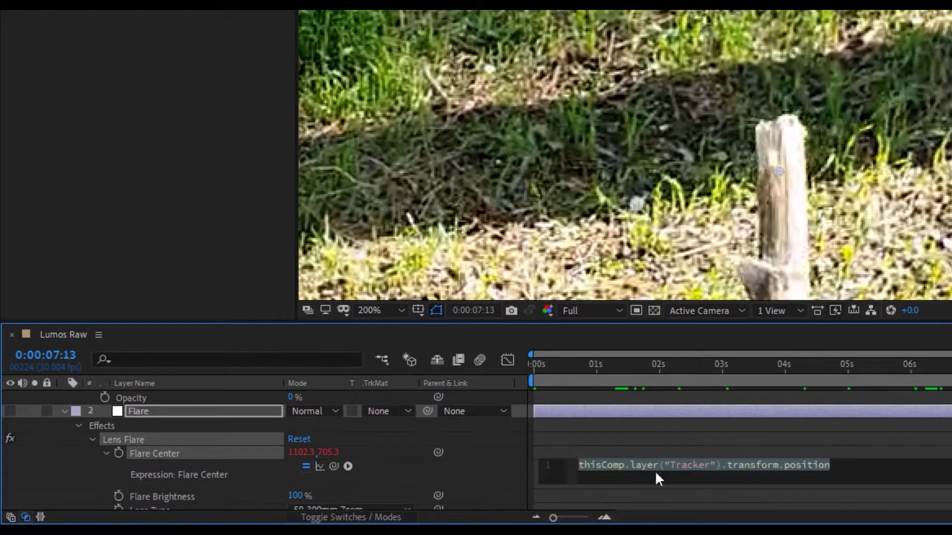
{"action": "left_click", "coordinate": [865, 469]}
{"action": "type", "text": "+"}
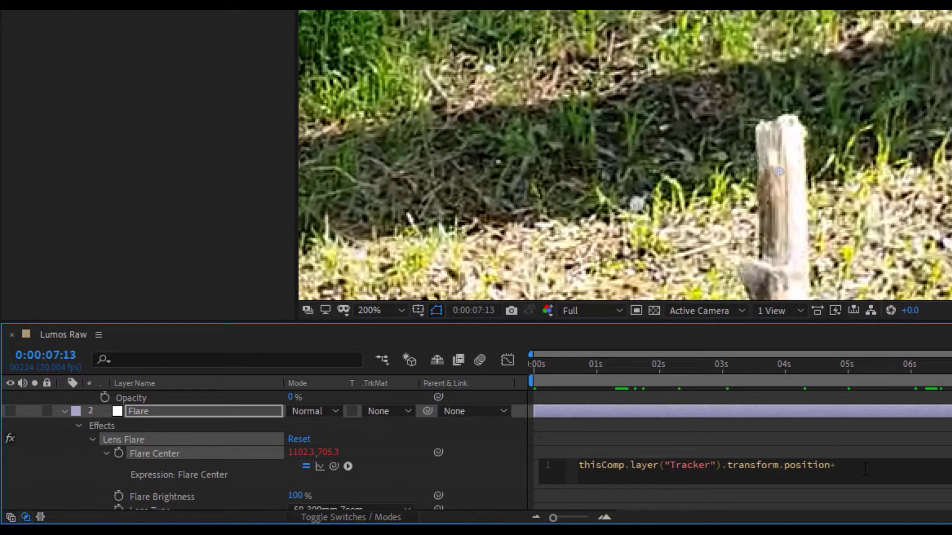
{"action": "type", "text": "["}
{"action": "type", "text": ","}
{"action": "key", "text": "Left"}
{"action": "type", "text": "0"}
{"action": "key", "text": "Right"}
{"action": "type", "text": "-5"}
{"action": "type", "text": "3"}
{"action": "key", "text": "BackSpace"}
{"action": "type", "text": "0"}
{"action": "key", "text": "KP_Enter"}
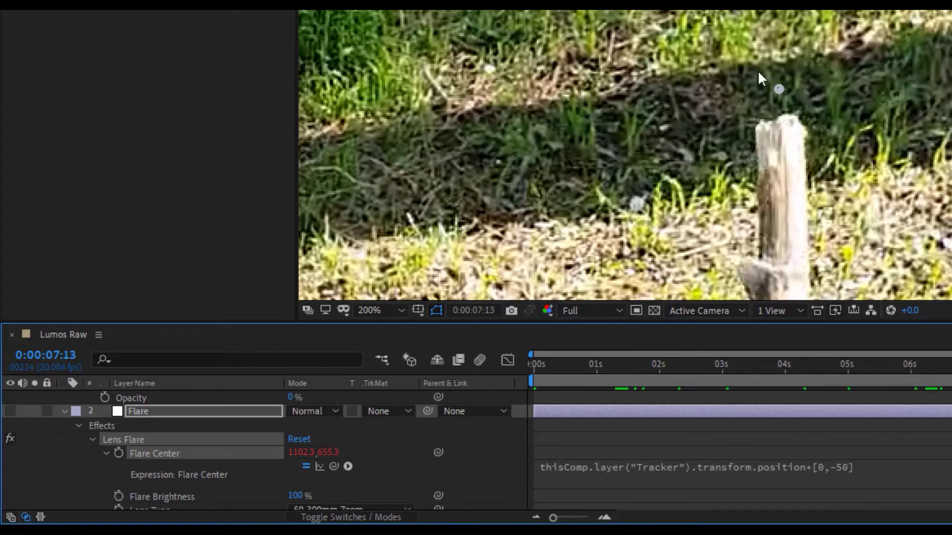
Change the expression's vertical offset from -50 to -35
{"action": "left_click", "coordinate": [852, 467]}
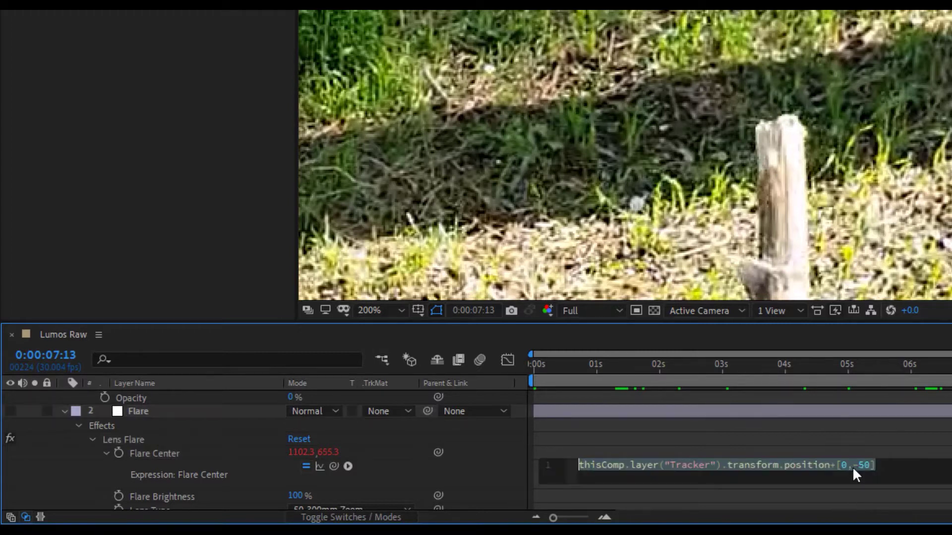
{"action": "left_click", "coordinate": [862, 465]}
{"action": "double_click", "coordinate": [863, 465]}
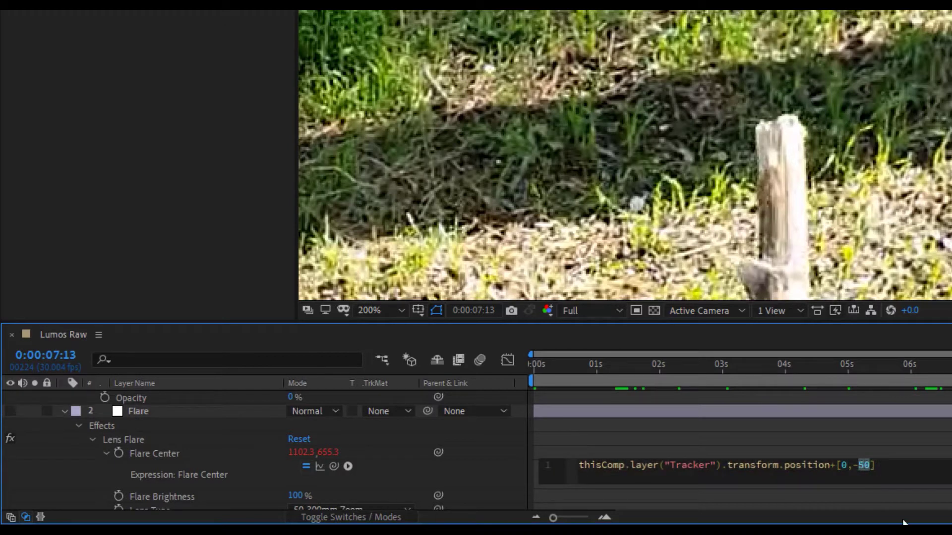
{"action": "type", "text": "35"}
{"action": "key", "text": "KP_Enter"}
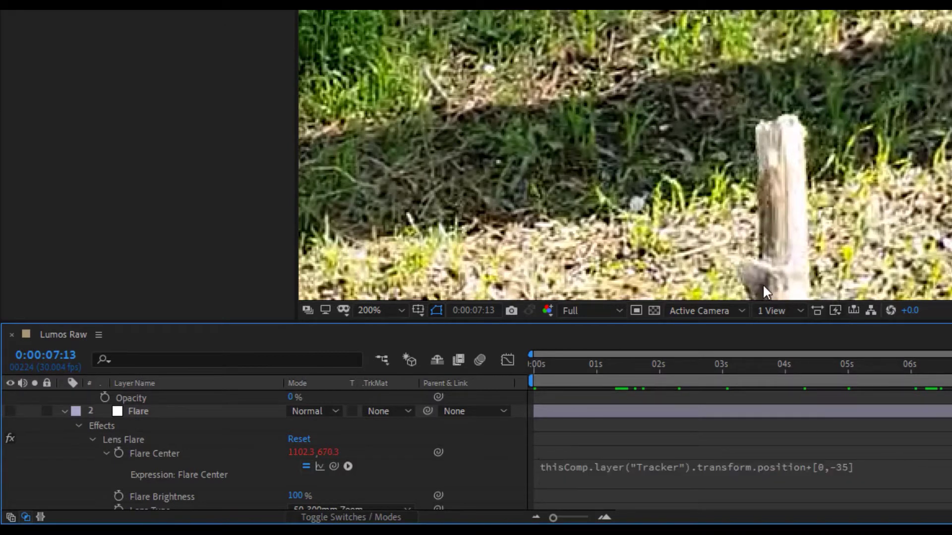
Show the flare centre in the viewer and change the offset to -30
{"action": "left_click", "coordinate": [103, 428]}
{"action": "left_click", "coordinate": [114, 441]}
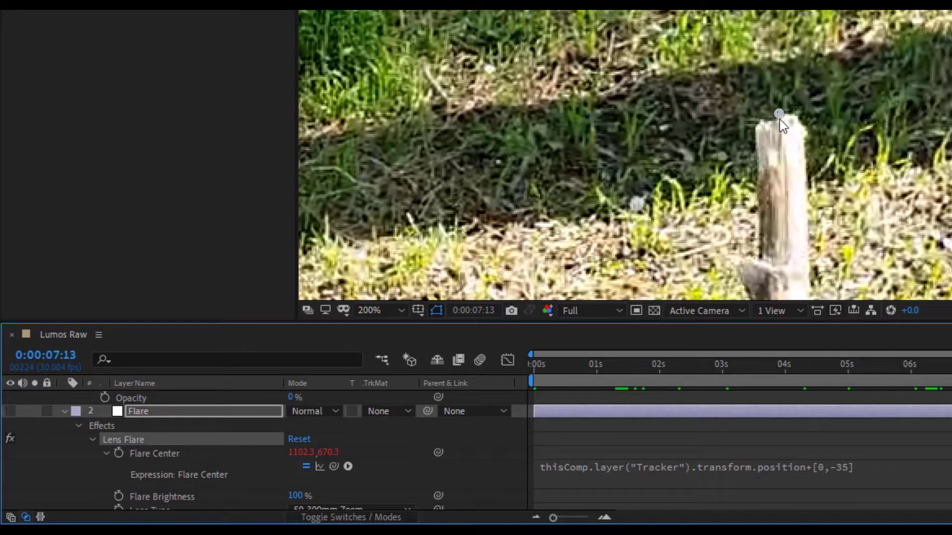
{"action": "left_click", "coordinate": [847, 469]}
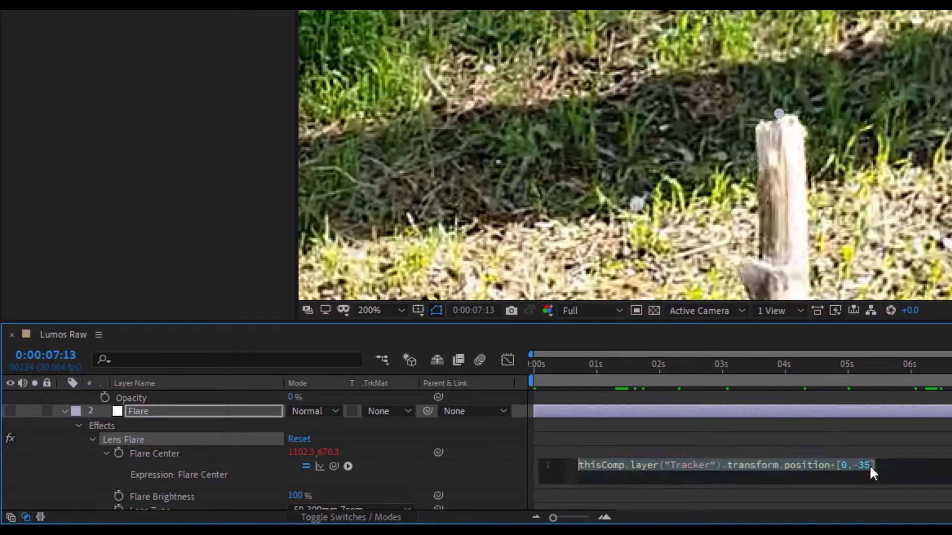
{"action": "type", "text": "0"}
{"action": "left_click", "coordinate": [850, 445]}
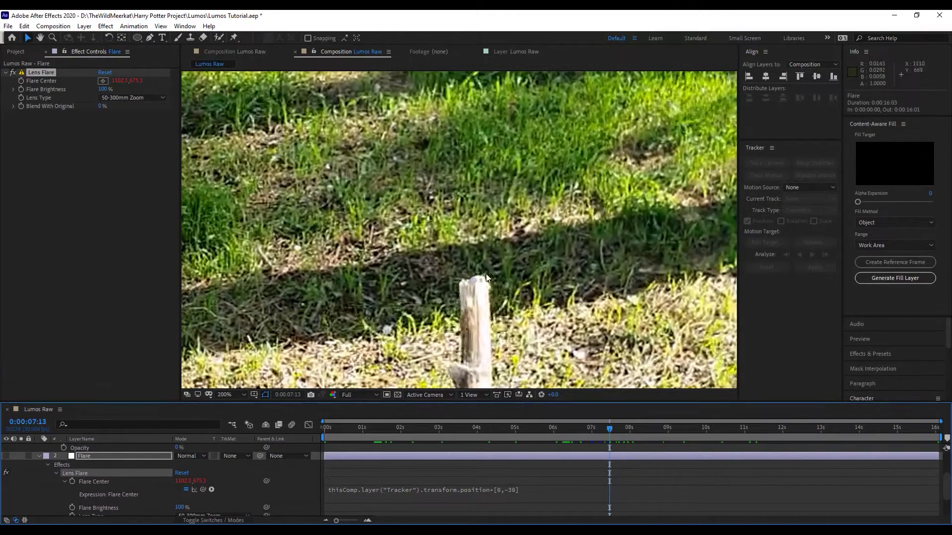
Turn the Flare layer back on and collapse its properties
{"action": "left_click", "coordinate": [7, 456]}
{"action": "scroll", "coordinate": [495, 294], "scroll_direction": "down", "scroll_amount": 1}
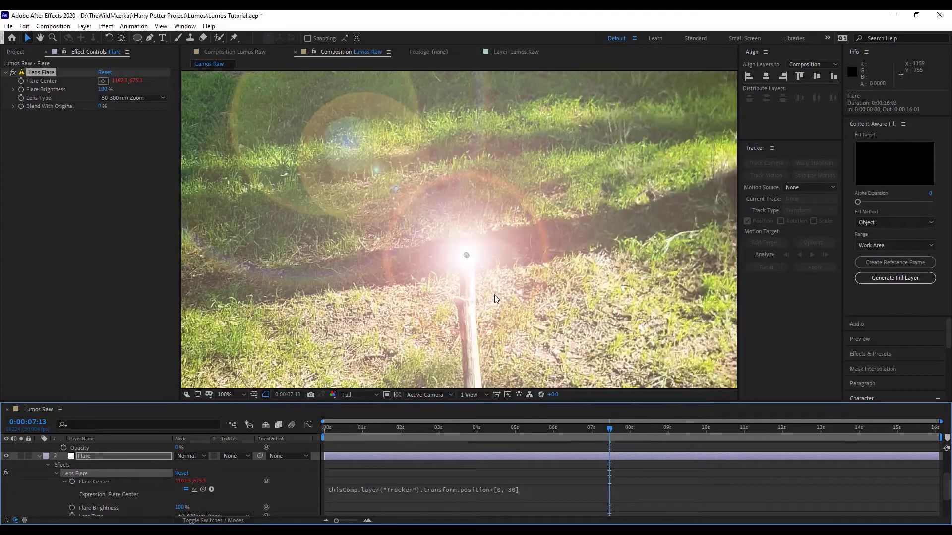
{"action": "scroll", "coordinate": [494, 294], "scroll_direction": "down", "scroll_amount": 1}
{"action": "left_click", "coordinate": [424, 357]}
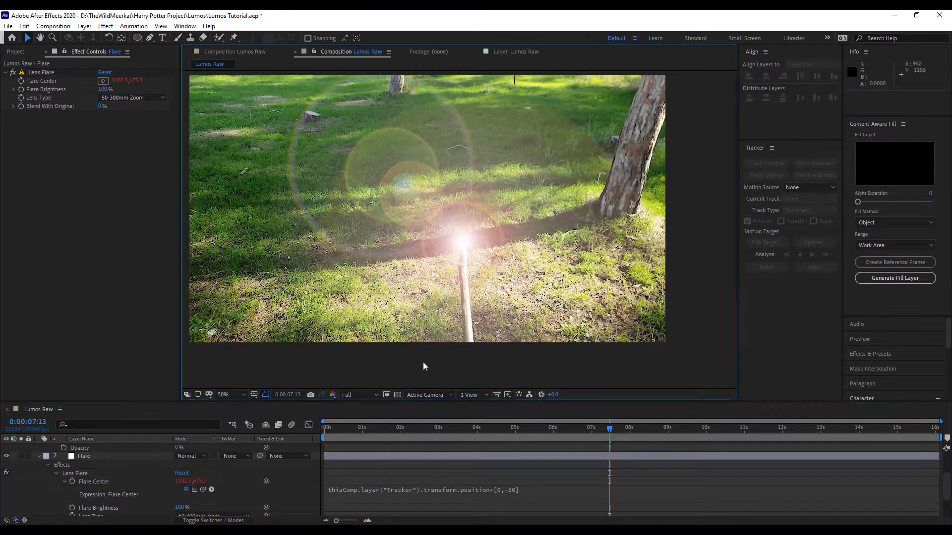
{"action": "left_click", "coordinate": [38, 457]}
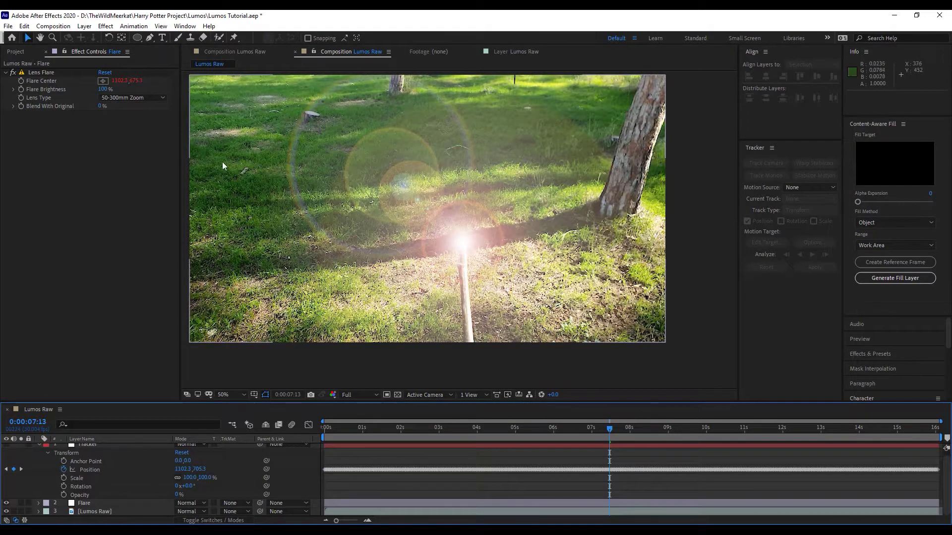
Set Lens Type to 105mm Prime, after trying 35mm Prime, and check frame 0:00:01:13
{"action": "left_click", "coordinate": [114, 98]}
{"action": "left_click", "coordinate": [123, 115]}
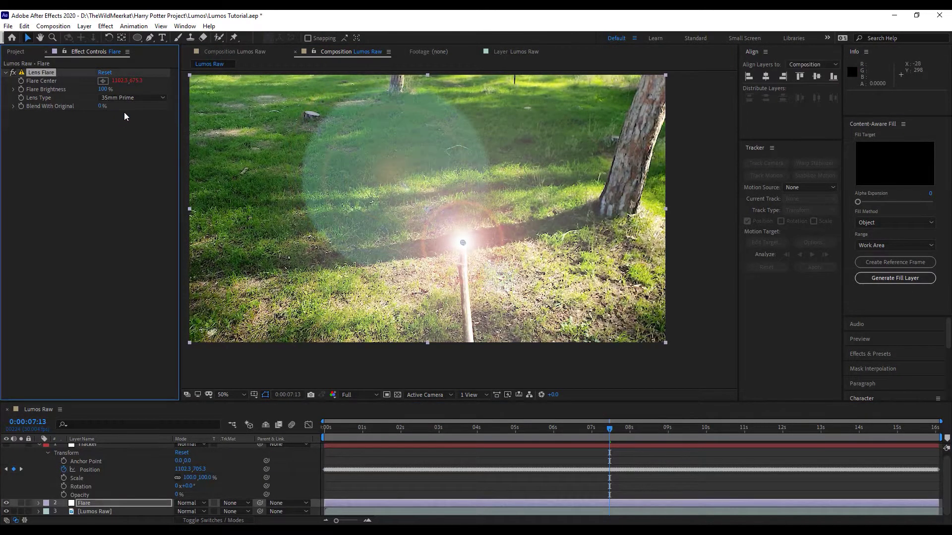
{"action": "left_click", "coordinate": [126, 98]}
{"action": "left_click", "coordinate": [119, 130]}
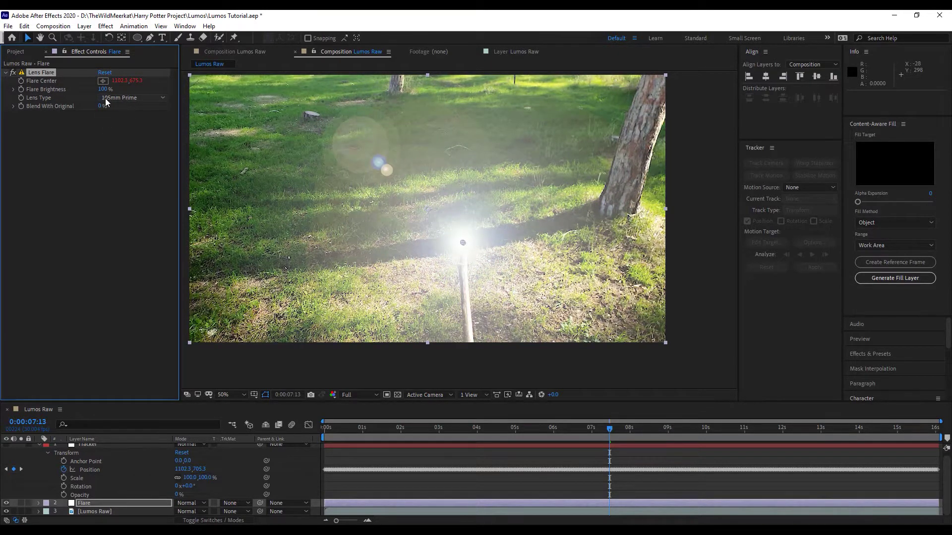
{"action": "left_click", "coordinate": [380, 427]}
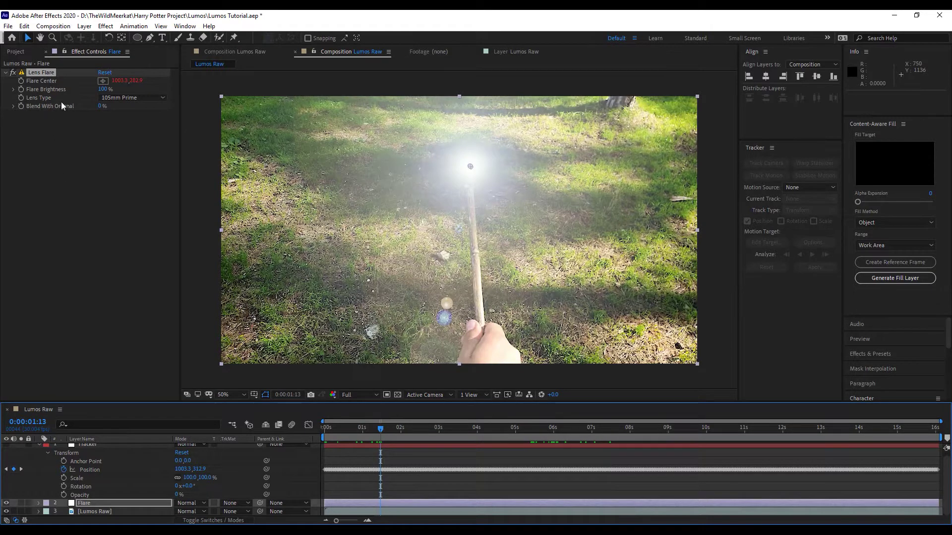
Set Flare Brightness to 0% at 0:00:01:13 and set its first keyframe
{"action": "left_click", "coordinate": [101, 89]}
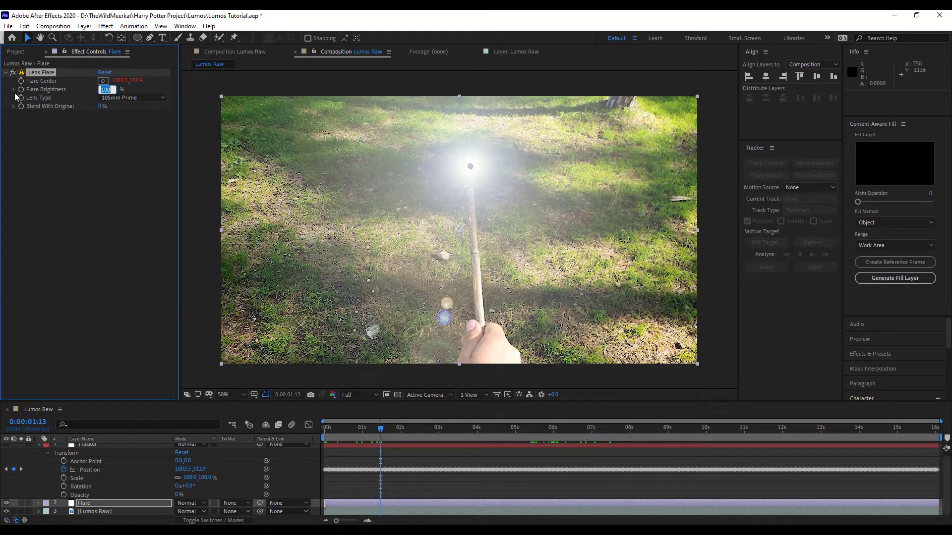
{"action": "type", "text": "0"}
{"action": "key", "text": "Return"}
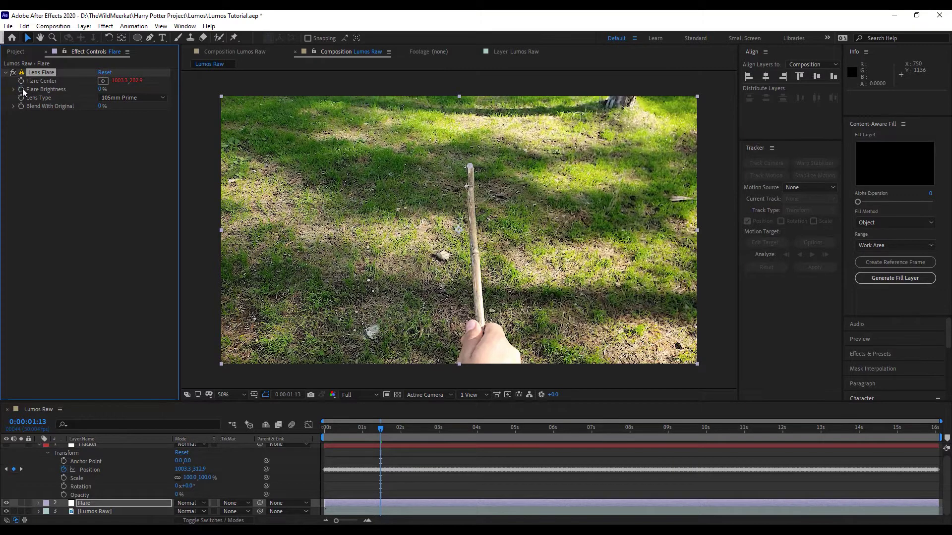
{"action": "left_click", "coordinate": [21, 89]}
{"action": "left_click", "coordinate": [85, 504]}
{"action": "key", "text": "u"}
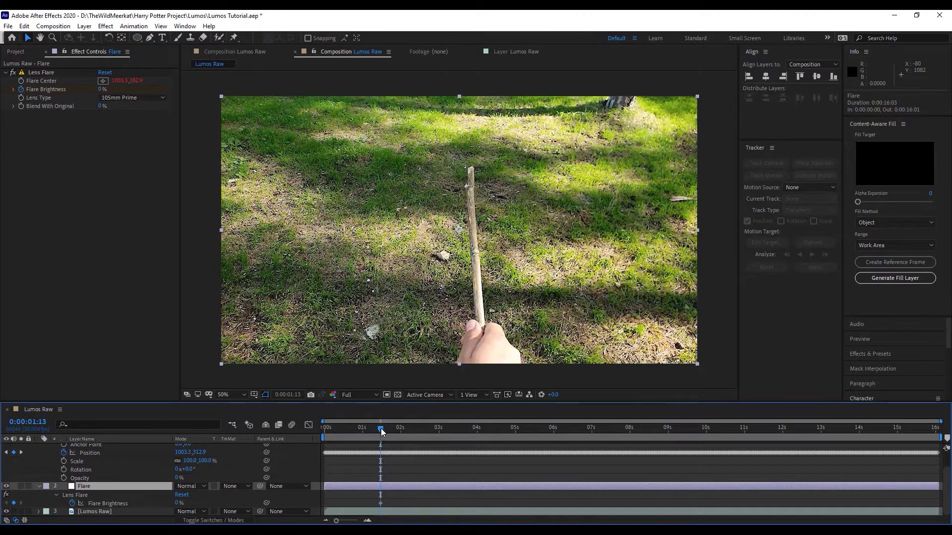
Add a 100% Flare Brightness keyframe at 0:00:01:29
{"action": "left_click_drag", "start_coordinate": [382, 432], "coordinate": [401, 432]}
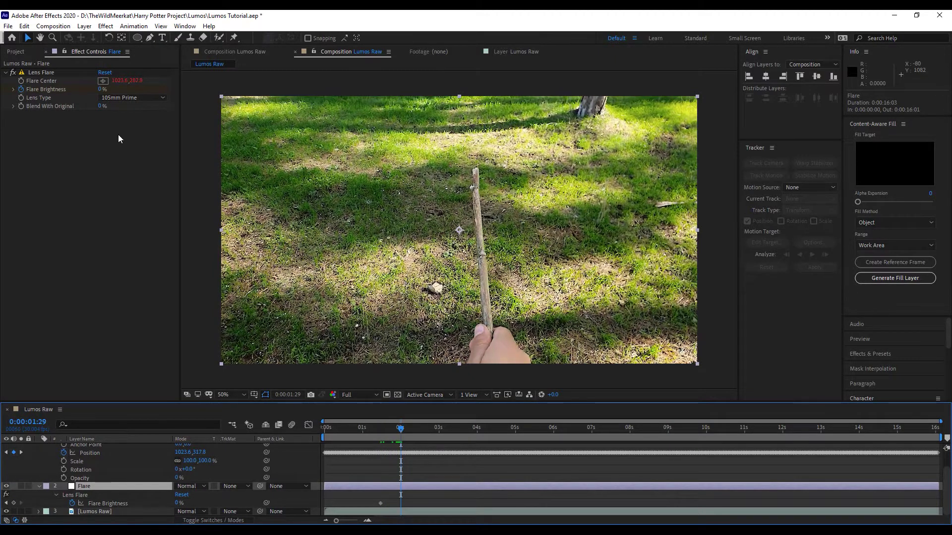
{"action": "left_click", "coordinate": [101, 89]}
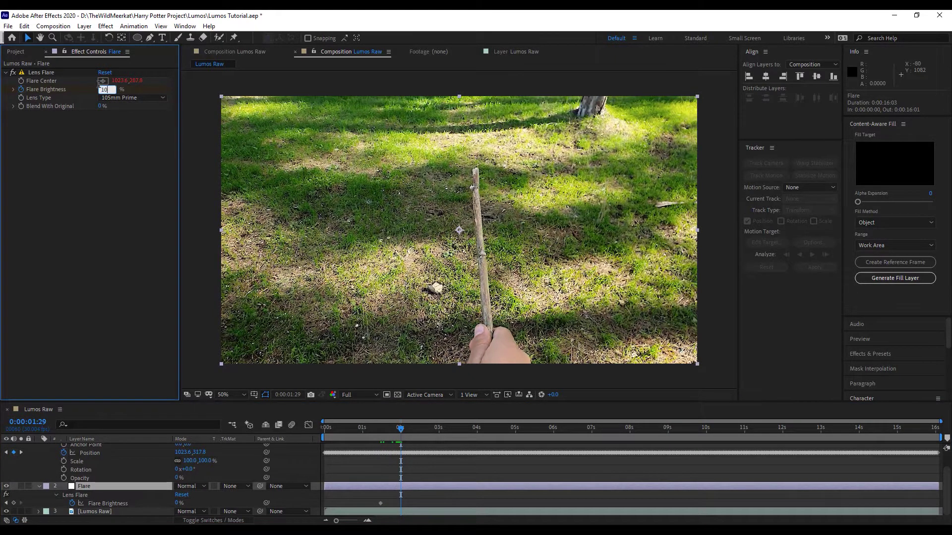
{"action": "type", "text": "0"}
{"action": "key", "text": "Return"}
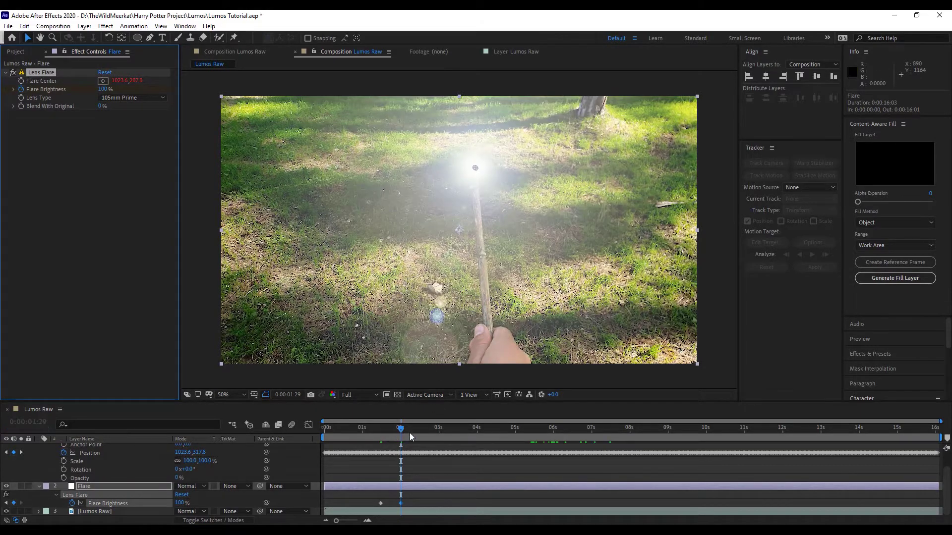
Preview the flare animation and retime the brightness keyframe to 0:00:01:15
{"action": "key", "text": "space"}
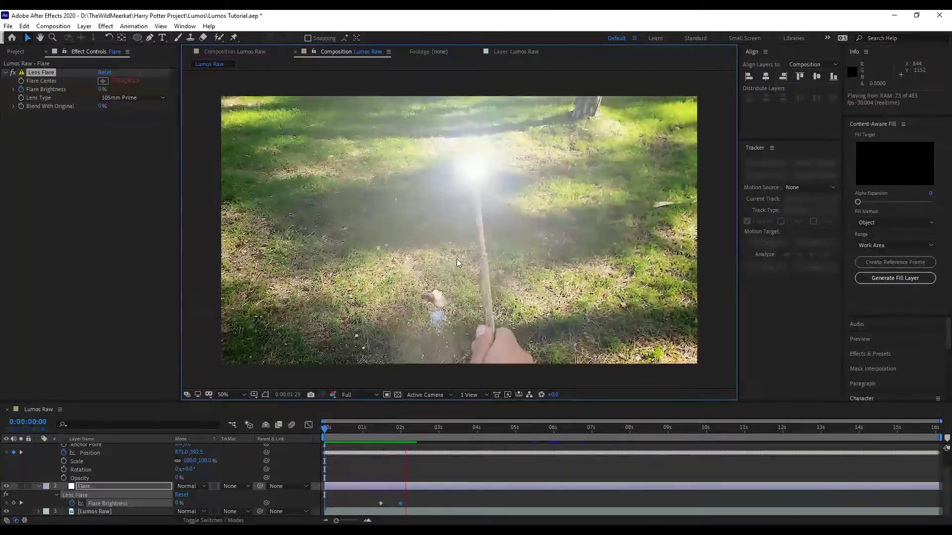
{"action": "left_click", "coordinate": [396, 434]}
{"action": "left_click", "coordinate": [383, 504]}
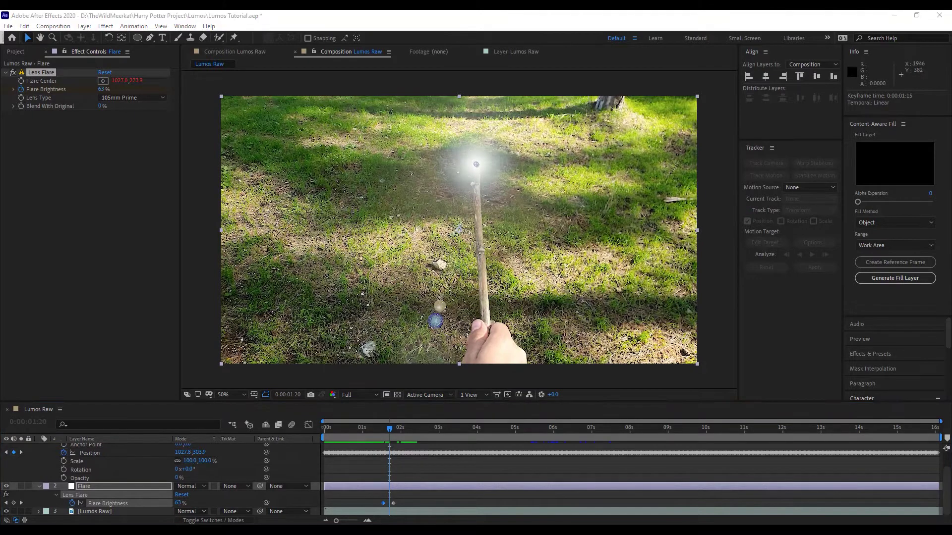
{"action": "key", "text": "alt+Tab"}
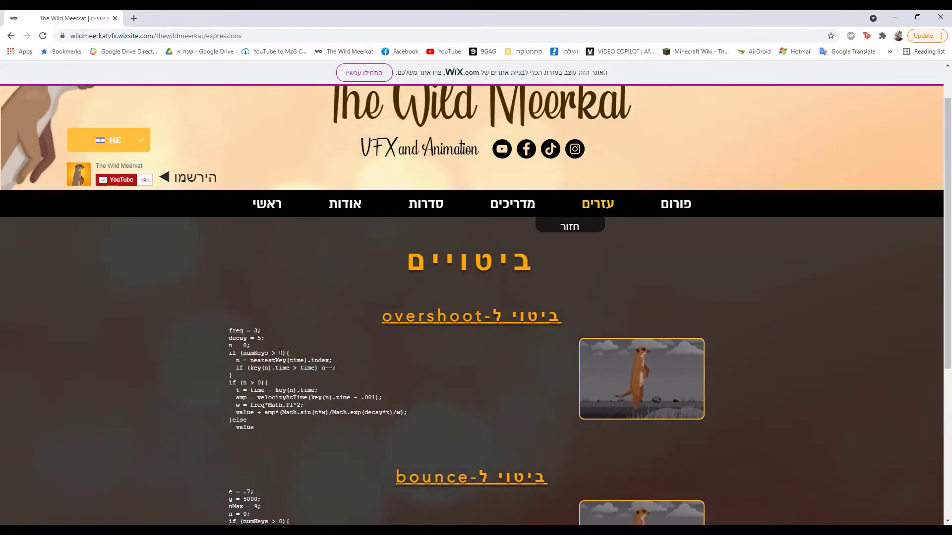
Copy the overshoot expression code block from The Wild Meerkat page
{"action": "left_click_drag", "start_coordinate": [258, 431], "coordinate": [223, 331]}
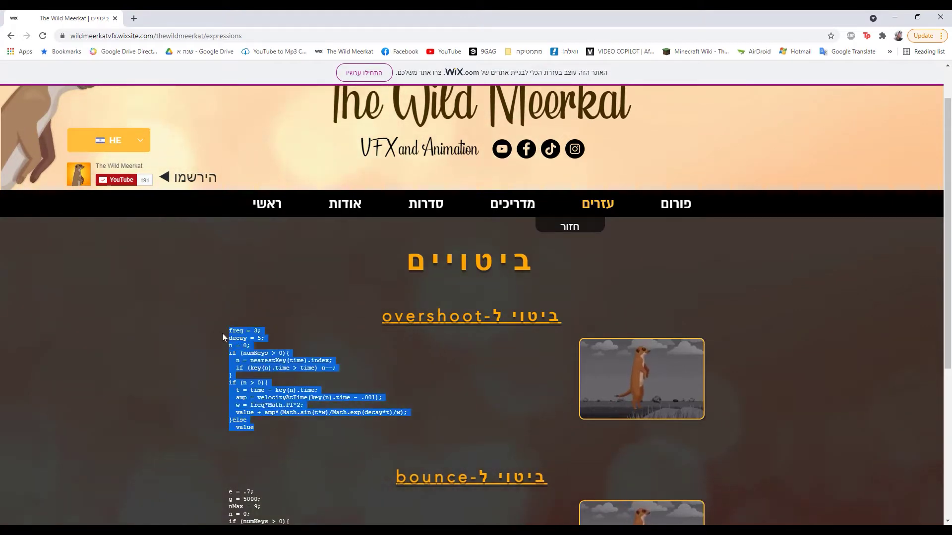
{"action": "right_click", "coordinate": [235, 336]}
{"action": "left_click", "coordinate": [255, 344]}
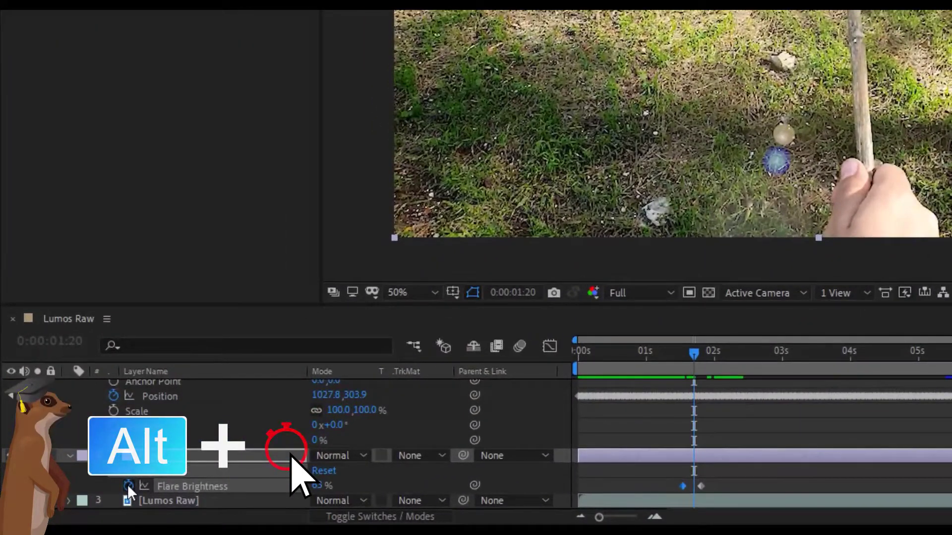
Paste the overshoot expression (freq = 3, decay = 5) into Flare Brightness and preview it
{"action": "left_click", "coordinate": [127, 485], "text": "alt"}
{"action": "scroll", "coordinate": [828, 476], "scroll_direction": "down", "scroll_amount": 1}
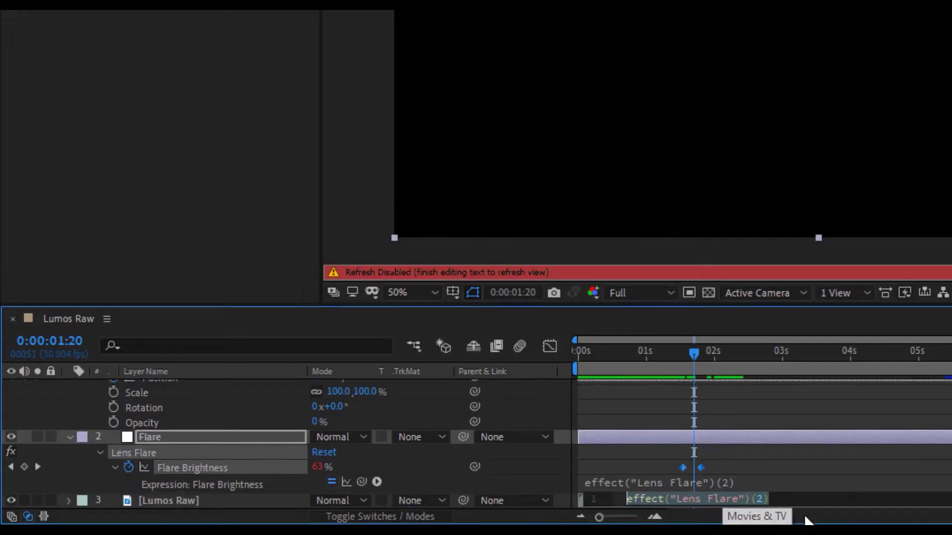
{"action": "type", "text": "value"}
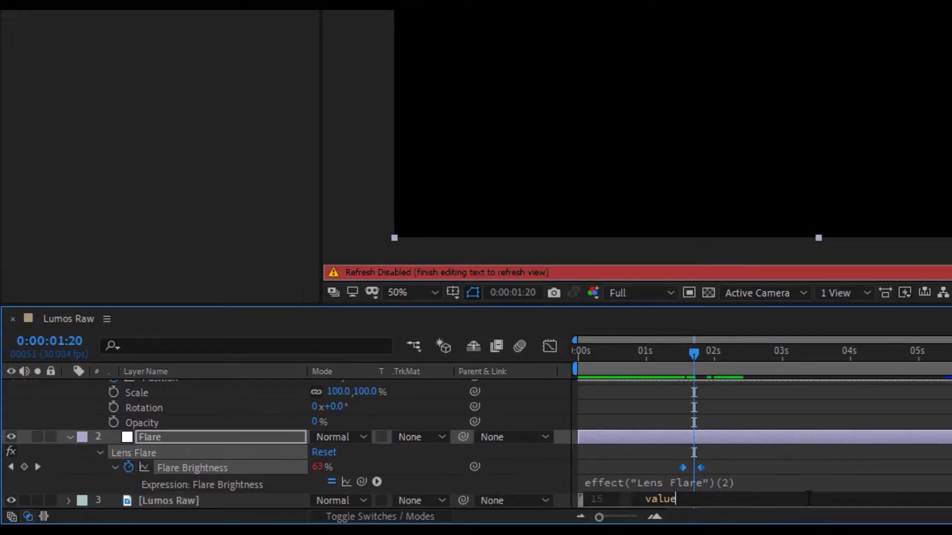
{"action": "key", "text": "ctrl+v"}
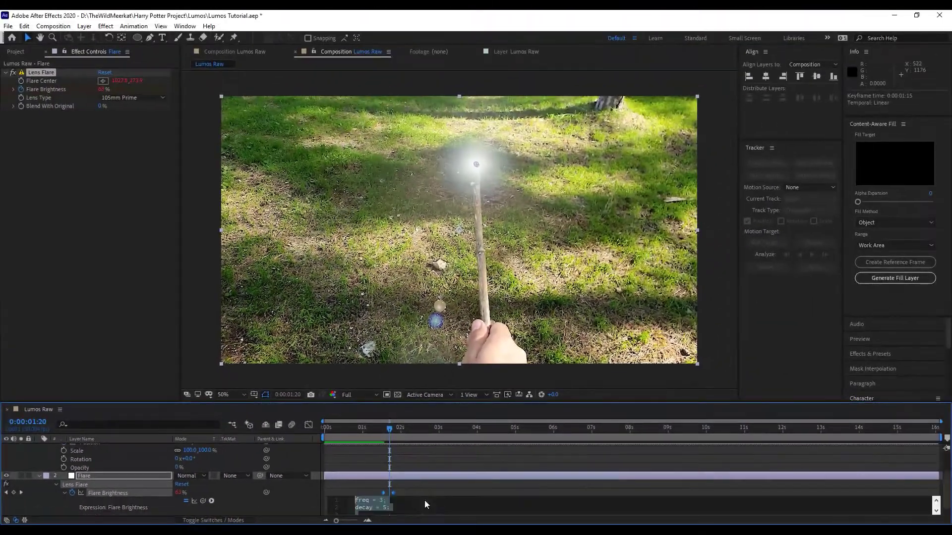
{"action": "scroll", "coordinate": [432, 493], "scroll_direction": "down", "scroll_amount": 3}
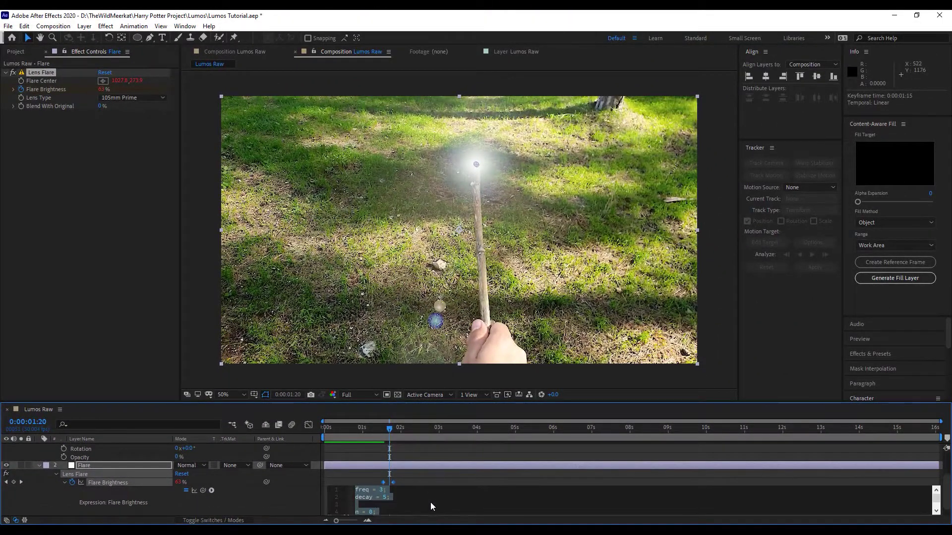
{"action": "scroll", "coordinate": [431, 502], "scroll_direction": "up", "scroll_amount": 2}
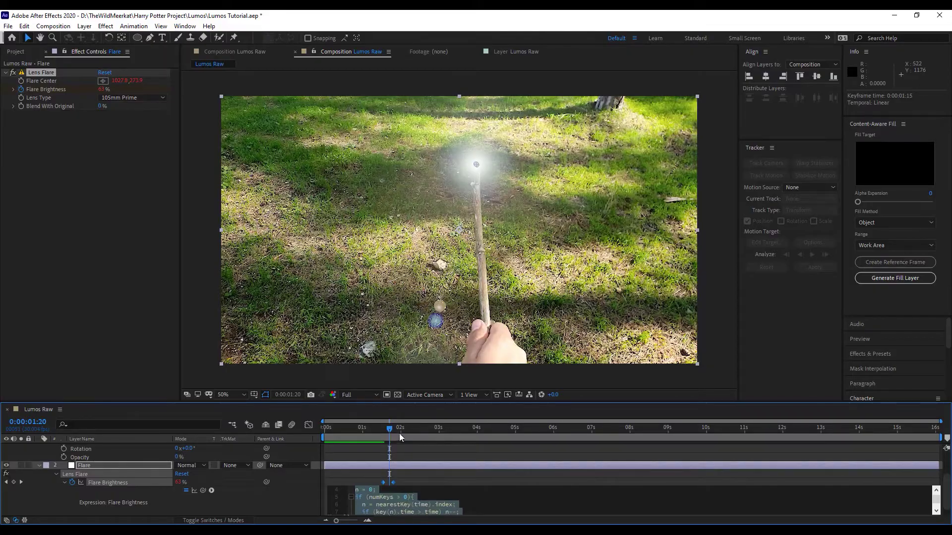
{"action": "left_click_drag", "start_coordinate": [389, 429], "coordinate": [377, 430]}
{"action": "key", "text": "space"}
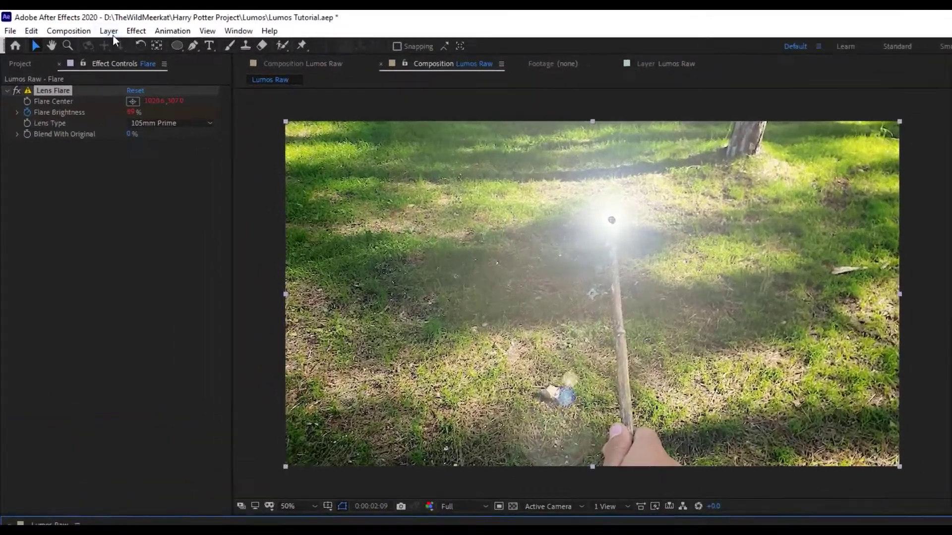
Create a new adjustment layer and rename it exposure
{"action": "left_click", "coordinate": [84, 26]}
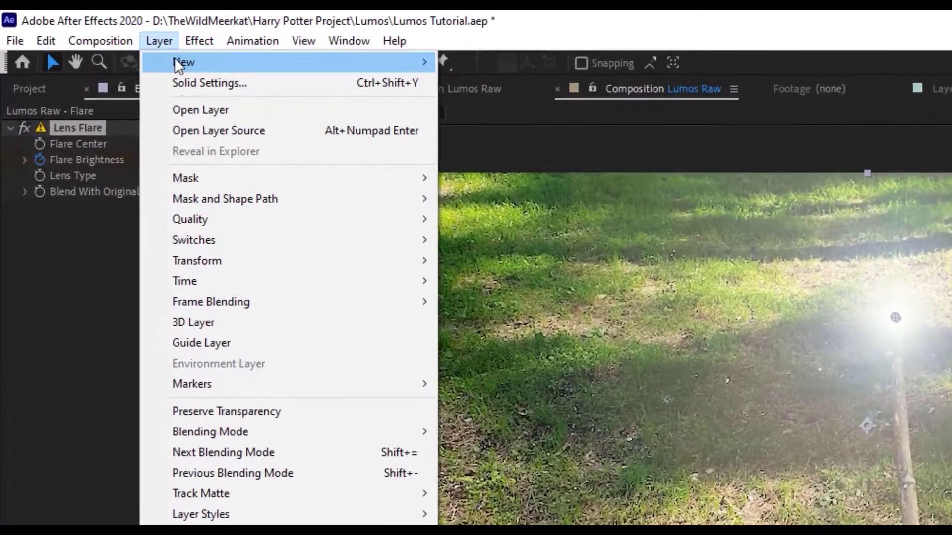
{"action": "mouse_move", "coordinate": [96, 39]}
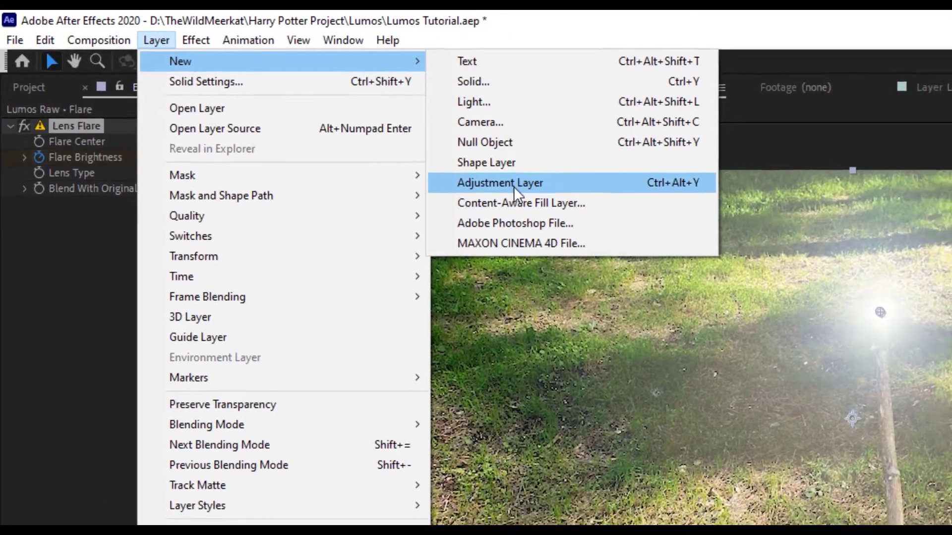
{"action": "left_click", "coordinate": [514, 188]}
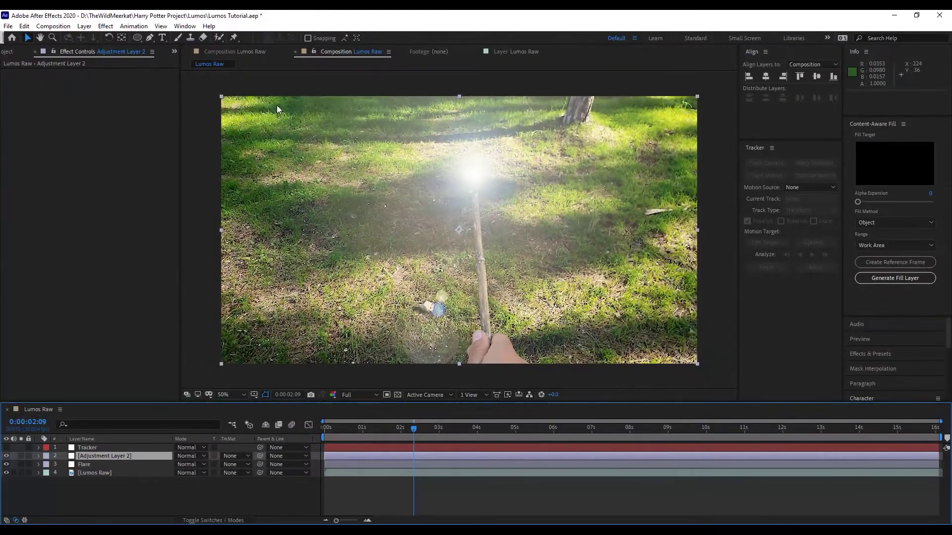
{"action": "right_click", "coordinate": [109, 454]}
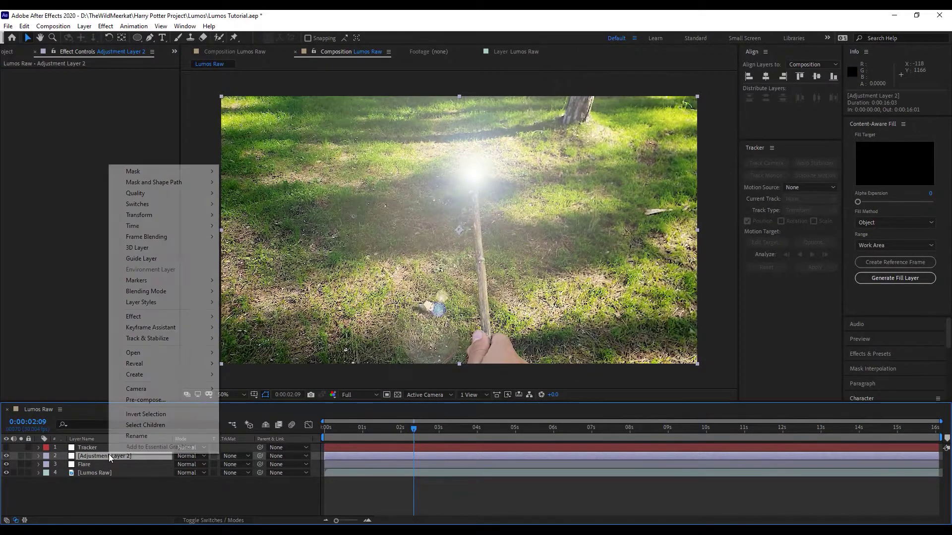
{"action": "left_click", "coordinate": [140, 440]}
{"action": "type", "text": "ex"}
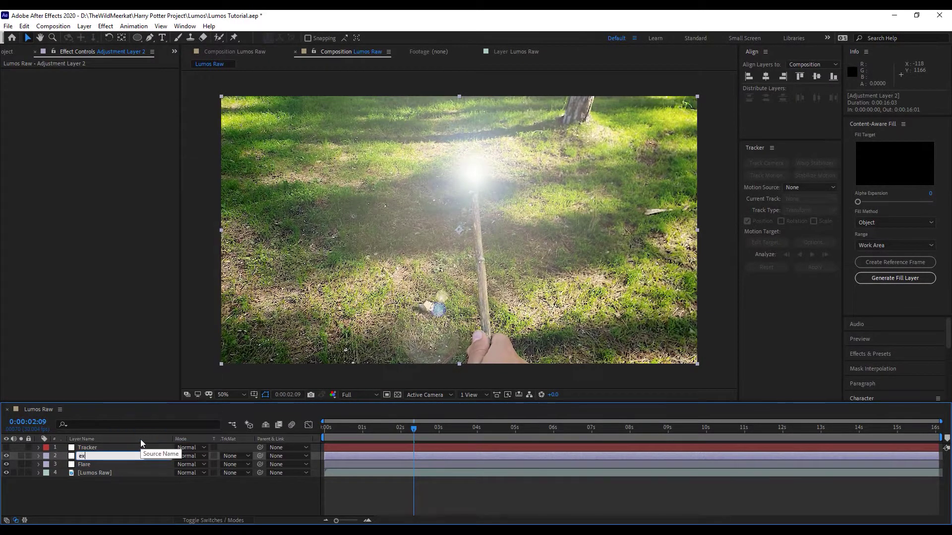
{"action": "type", "text": "pos"}
{"action": "type", "text": "ure"}
{"action": "key", "text": "Return"}
Apply Exposure to the layer with Exposure -3.00 and Gamma Correction 0.80
{"action": "key", "text": "ctrl+space"}
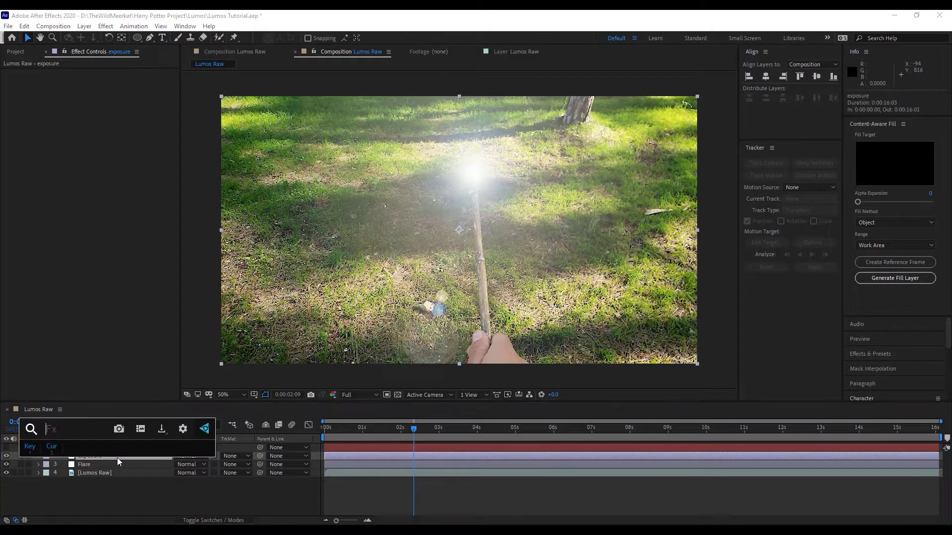
{"action": "type", "text": "exp"}
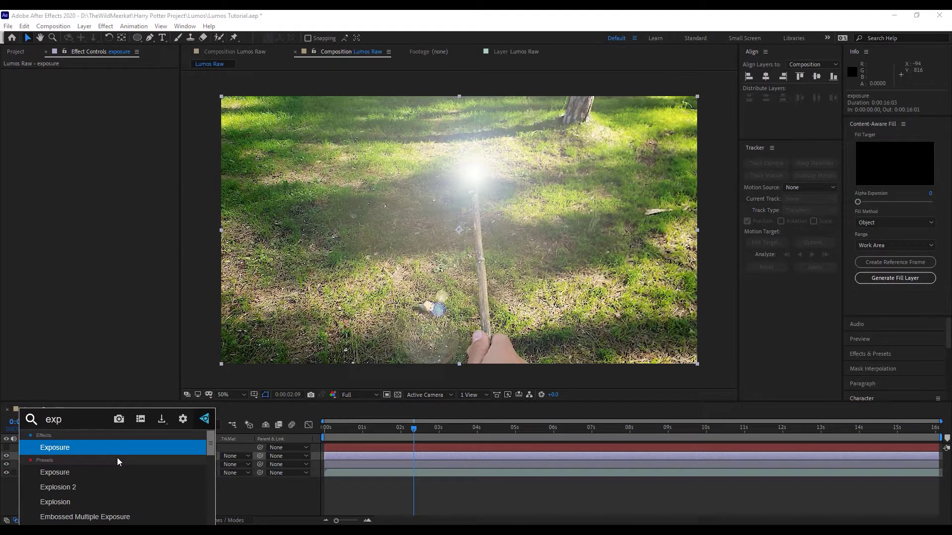
{"action": "left_click", "coordinate": [119, 451]}
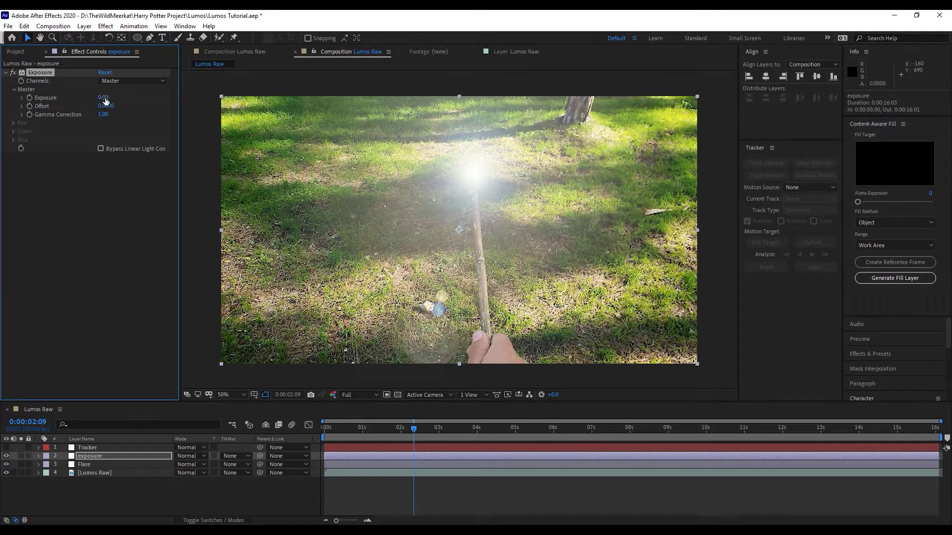
{"action": "left_click", "coordinate": [104, 97]}
{"action": "type", "text": "-2"}
{"action": "key", "text": "Return"}
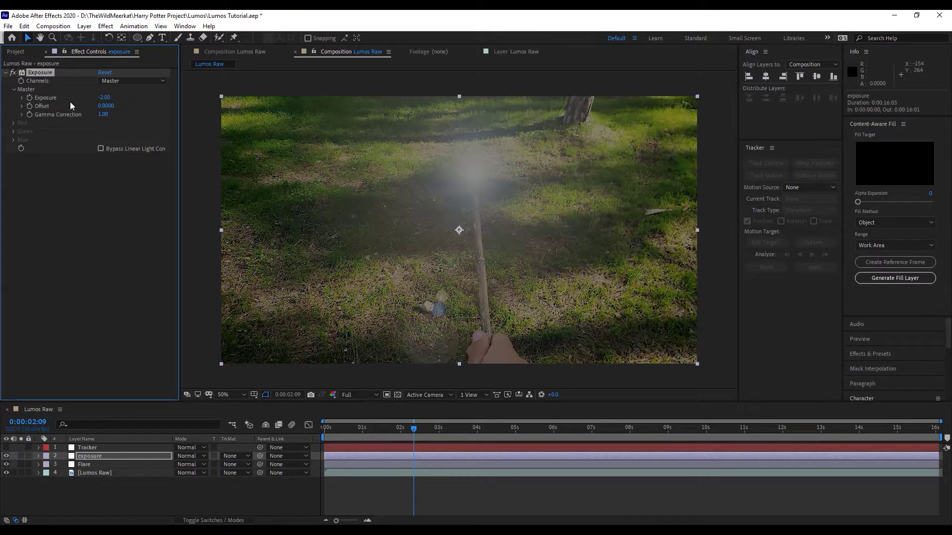
{"action": "left_click", "coordinate": [99, 98]}
{"action": "key", "text": "Return"}
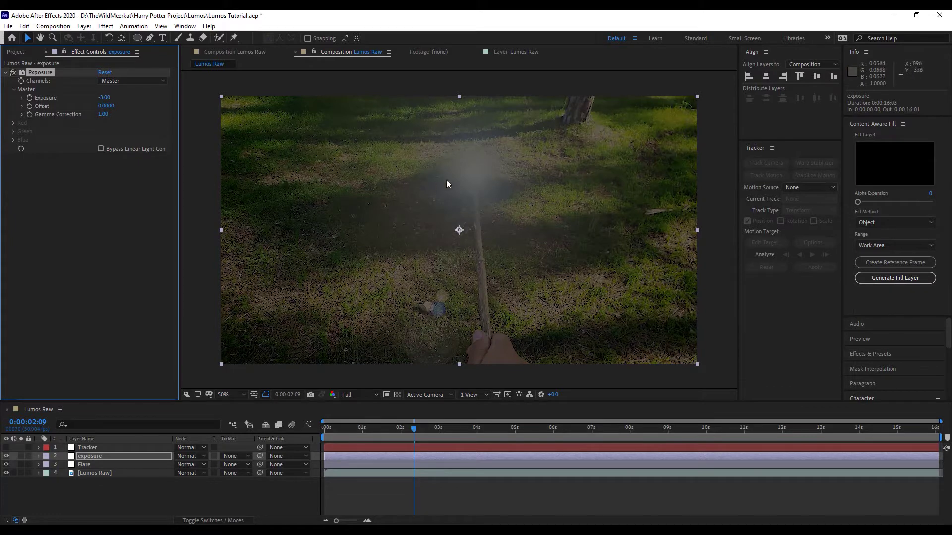
{"action": "left_click_drag", "start_coordinate": [333, 429], "coordinate": [320, 433]}
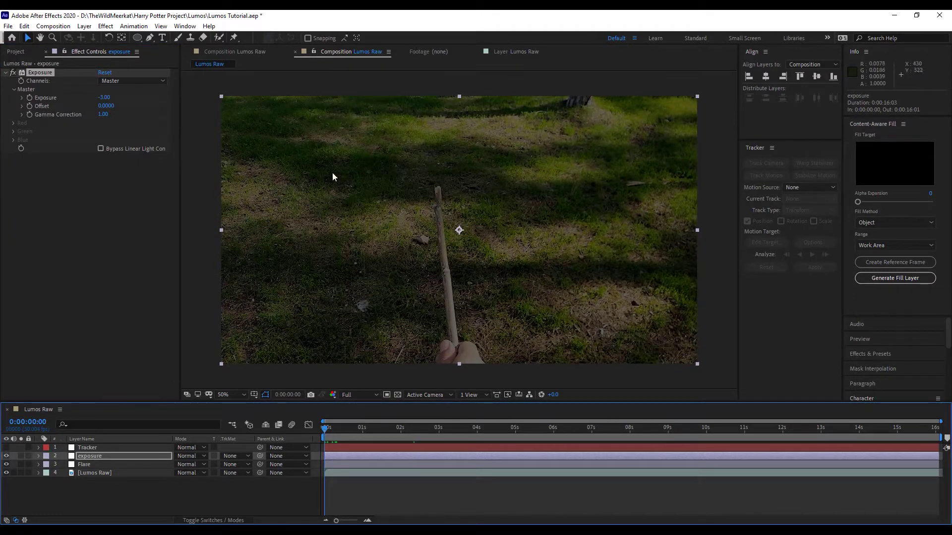
{"action": "left_click", "coordinate": [103, 114]}
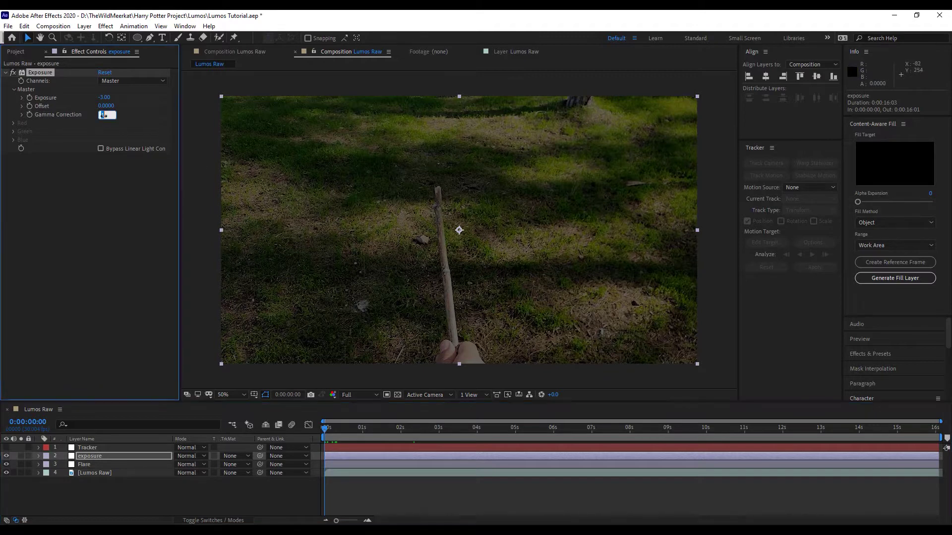
{"action": "key", "text": "Return"}
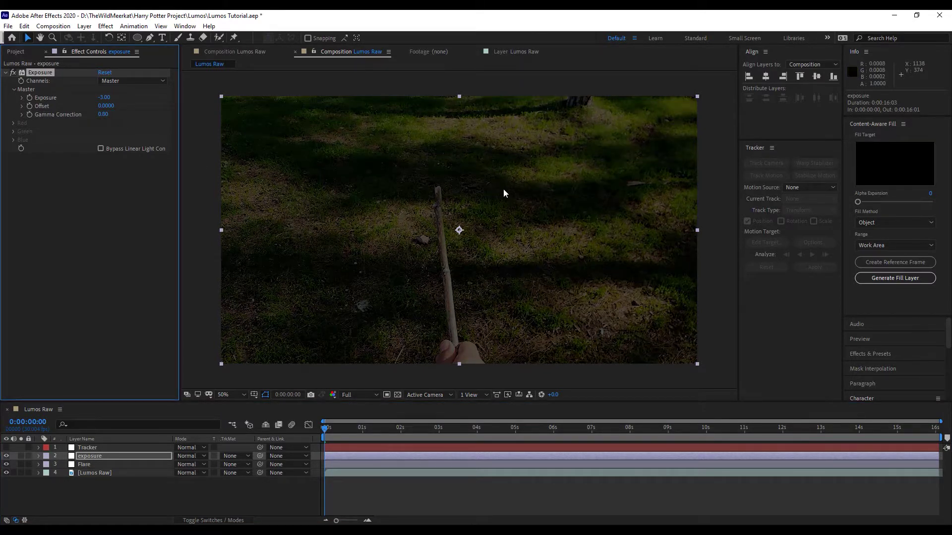
{"action": "left_click", "coordinate": [96, 167]}
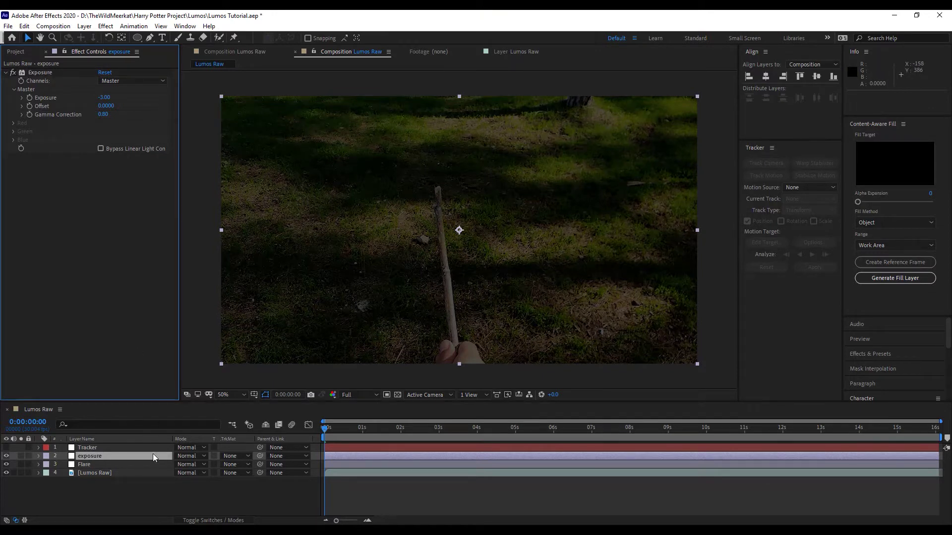
Add Tint to the exposure layer, mapping white to light blue at 65% Amount to Tint
{"action": "left_click", "coordinate": [96, 456]}
{"action": "key", "text": "ctrl+space"}
{"action": "type", "text": "tint"}
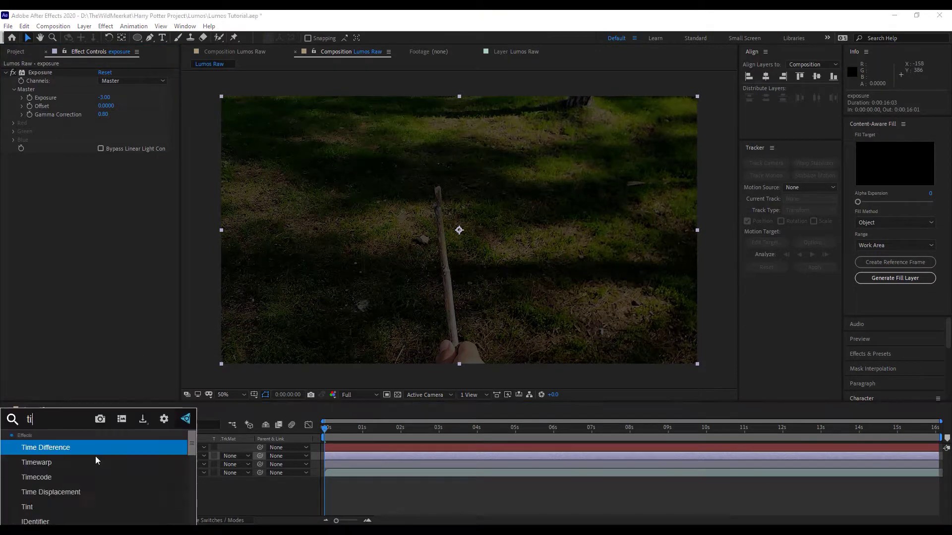
{"action": "key", "text": "Return"}
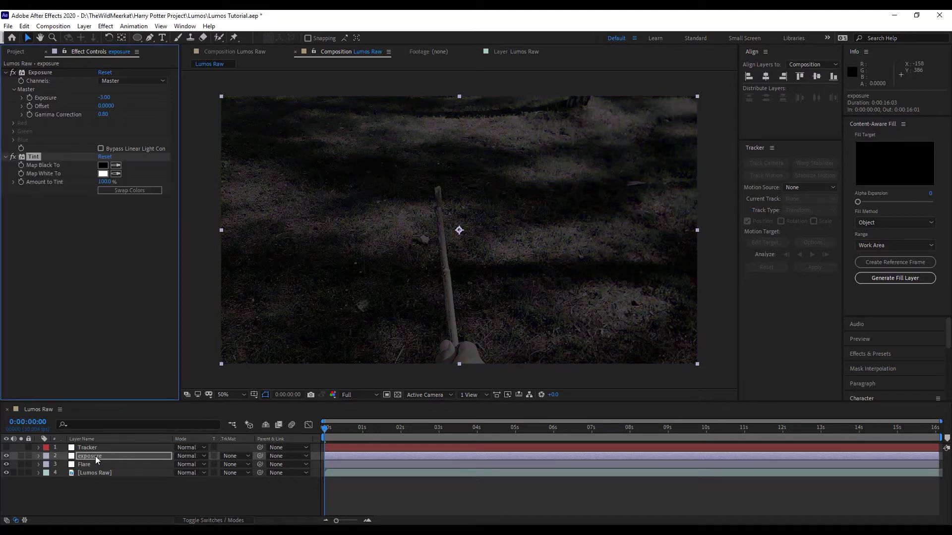
{"action": "left_click", "coordinate": [103, 175]}
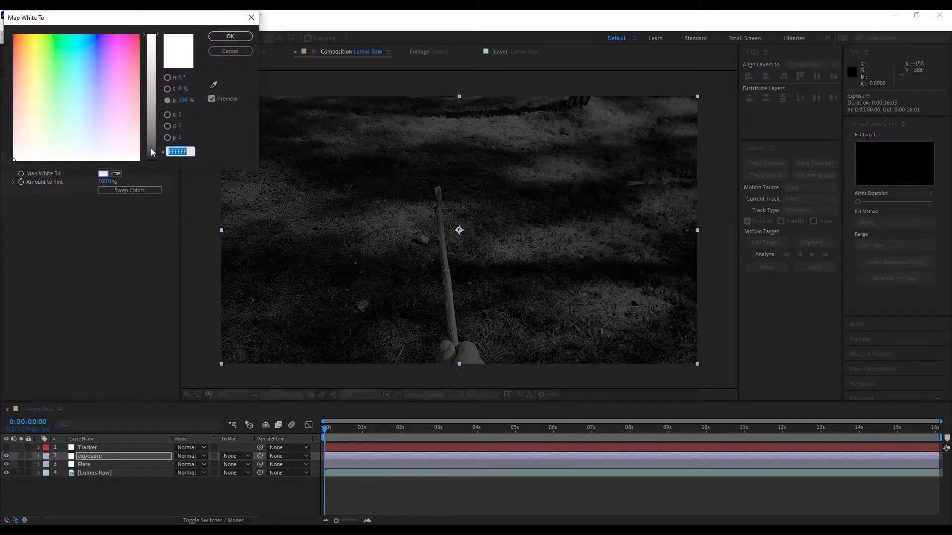
{"action": "left_click", "coordinate": [97, 110]}
{"action": "left_click_drag", "start_coordinate": [96, 110], "coordinate": [97, 113]}
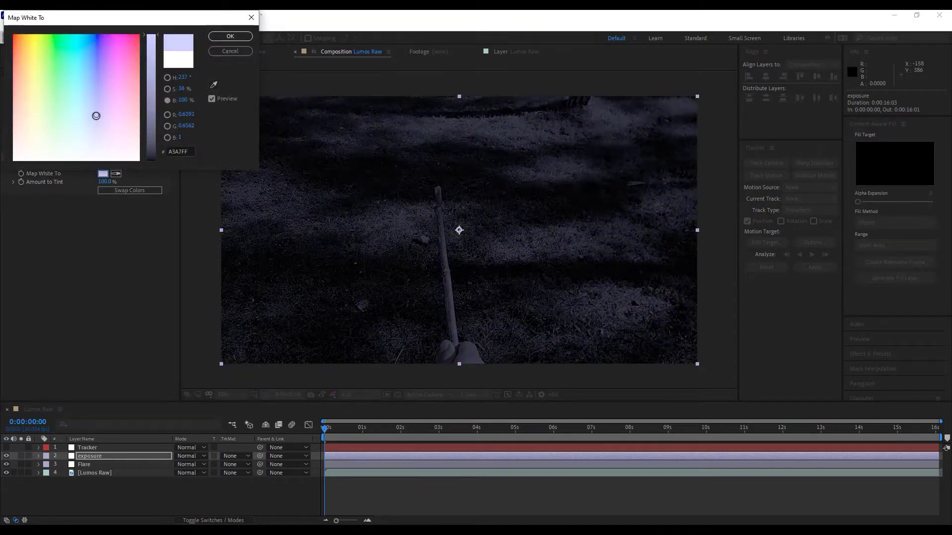
{"action": "left_click", "coordinate": [230, 37]}
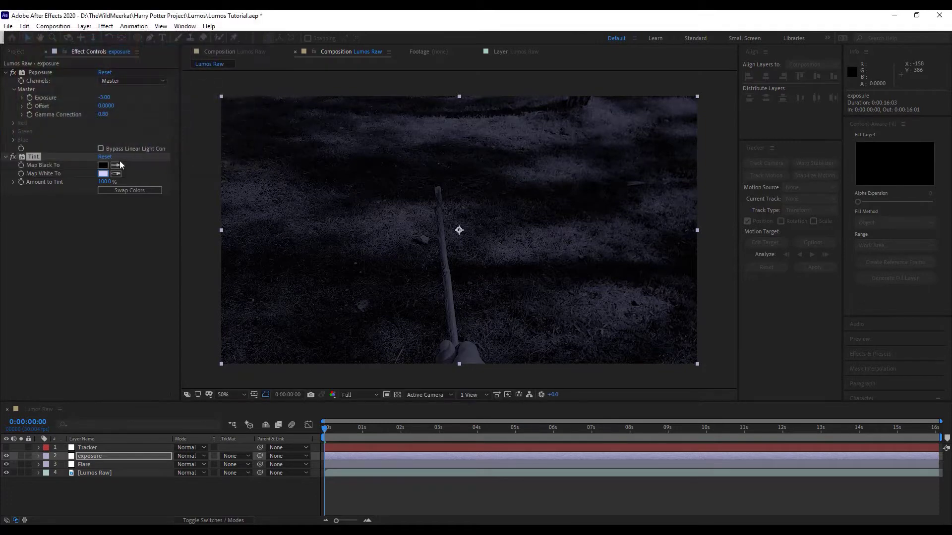
{"action": "left_click", "coordinate": [104, 182]}
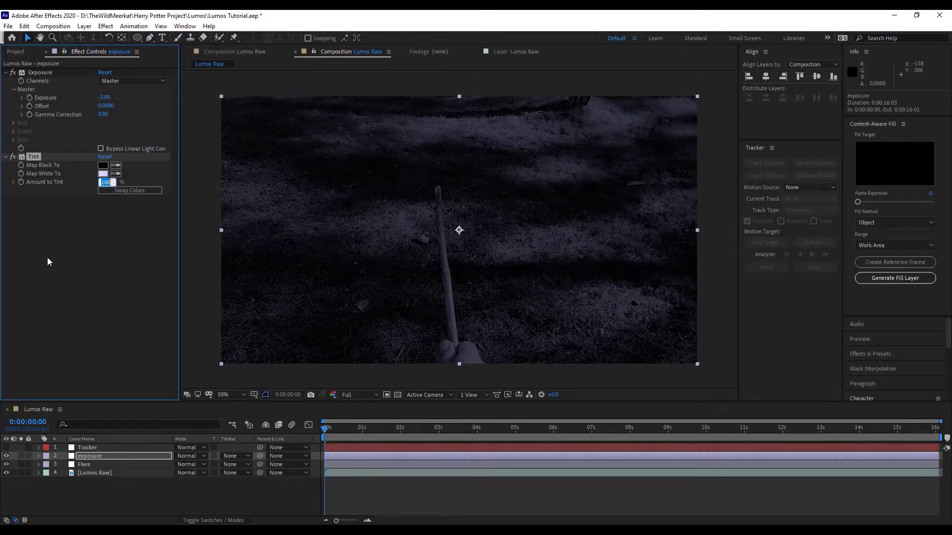
{"action": "type", "text": "65"}
{"action": "key", "text": "Return"}
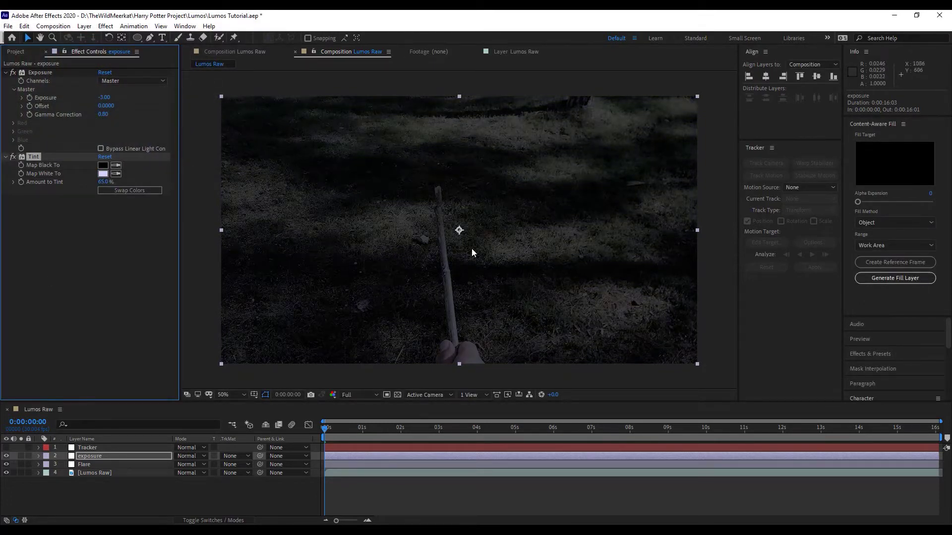
Toggle the exposure layer's visibility to compare the tinted look with the original
{"action": "left_click", "coordinate": [6, 457]}
{"action": "left_click", "coordinate": [6, 457]}
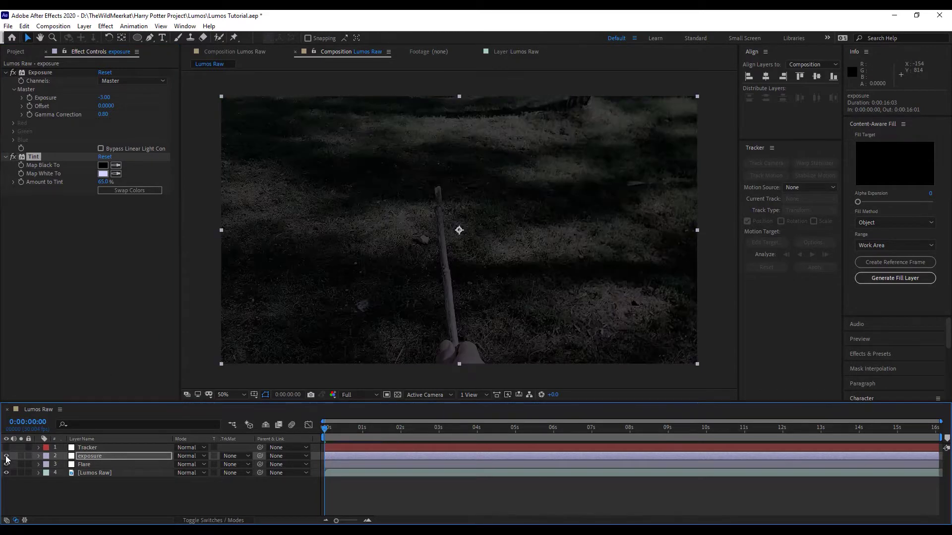
{"action": "left_click", "coordinate": [7, 457]}
{"action": "left_click", "coordinate": [6, 457]}
{"action": "left_click", "coordinate": [125, 236]}
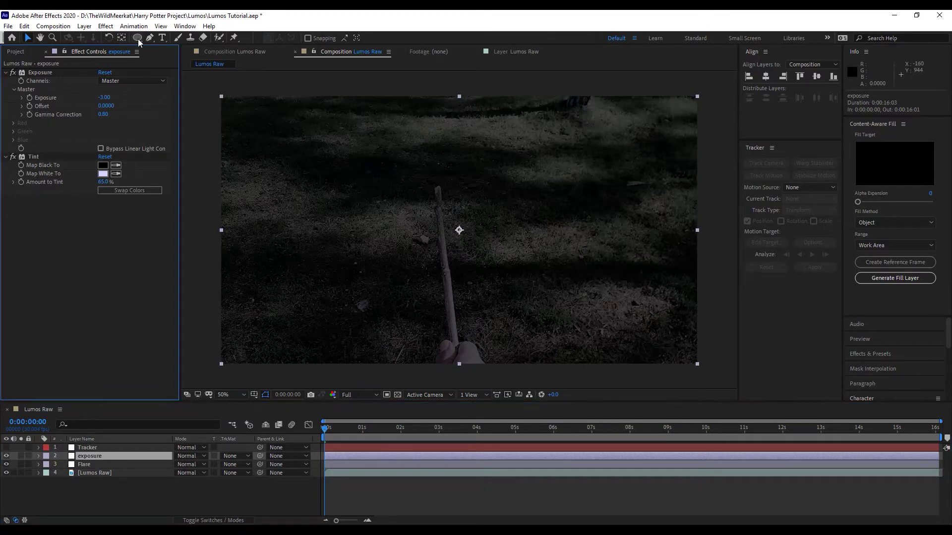
{"action": "left_click", "coordinate": [96, 455]}
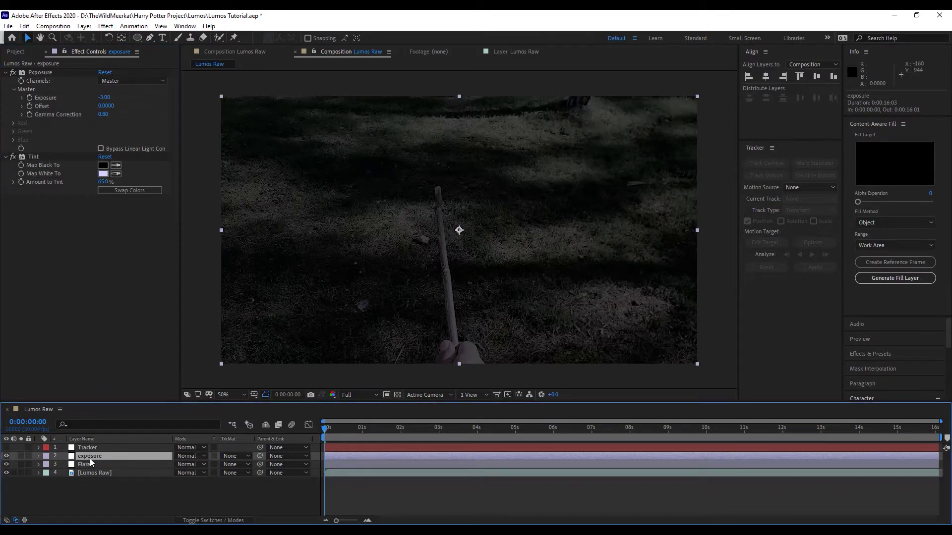
Add a full-frame elliptical Mask 1 in Subtract mode to the exposure layer
{"action": "double_click", "coordinate": [138, 38]}
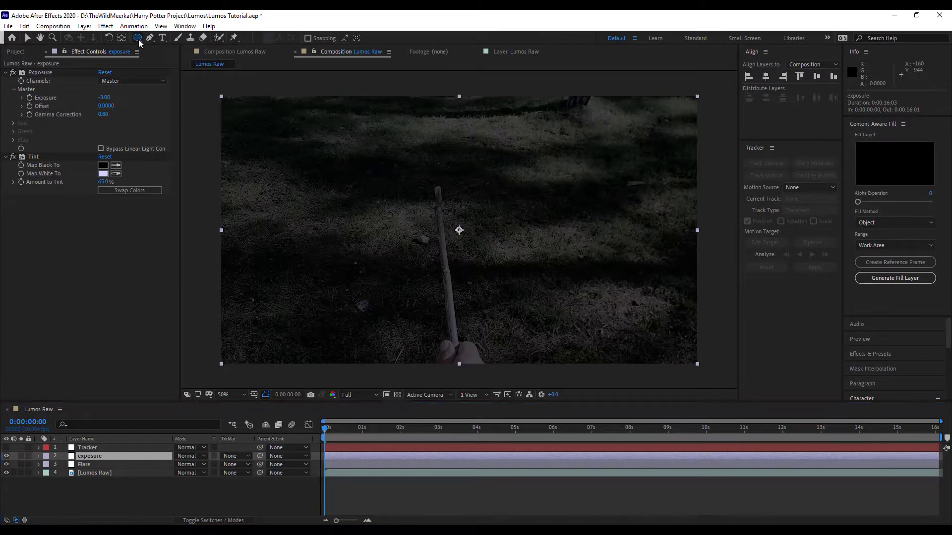
{"action": "key", "text": "v"}
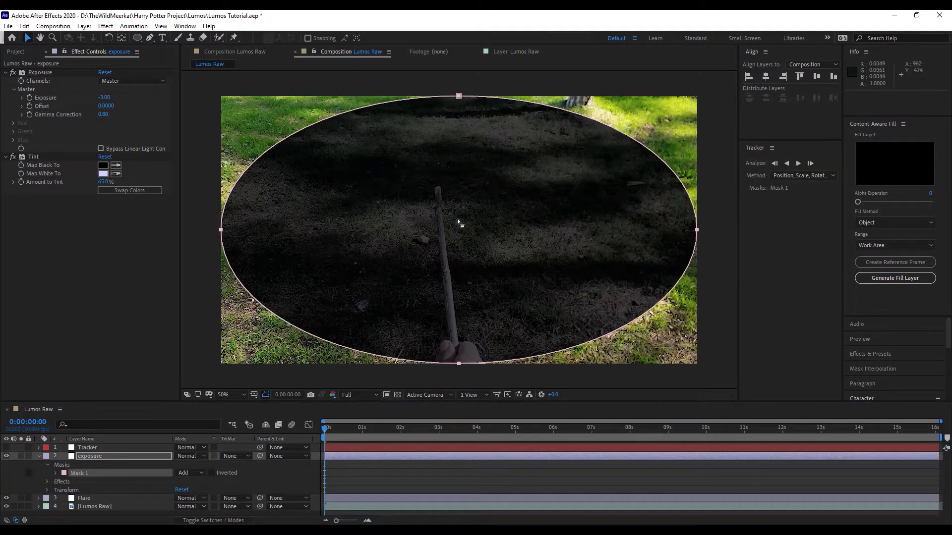
{"action": "left_click", "coordinate": [188, 475]}
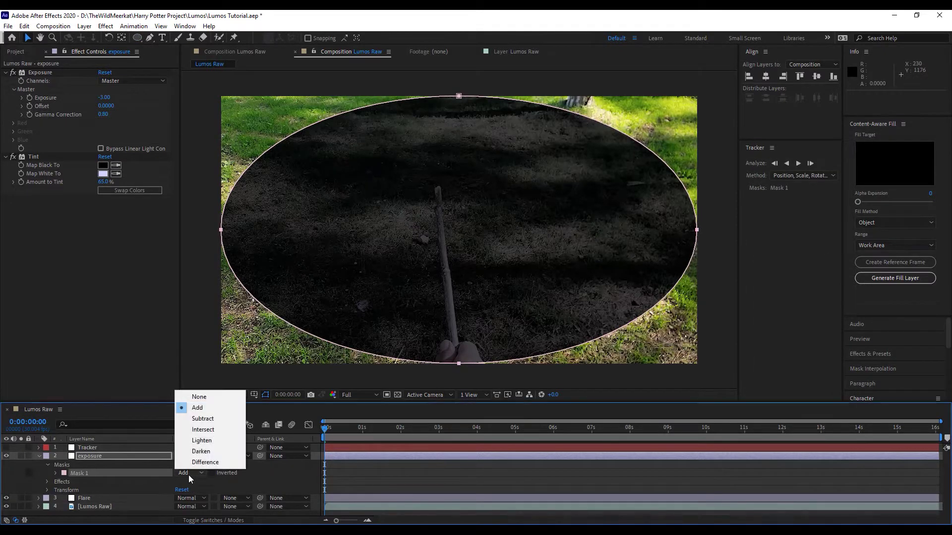
{"action": "left_click", "coordinate": [205, 419]}
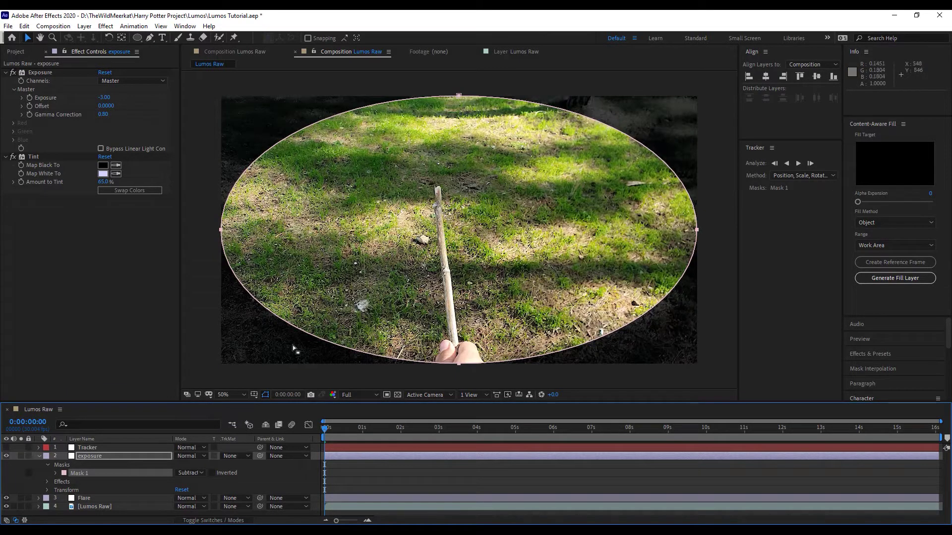
{"action": "left_click", "coordinate": [96, 456]}
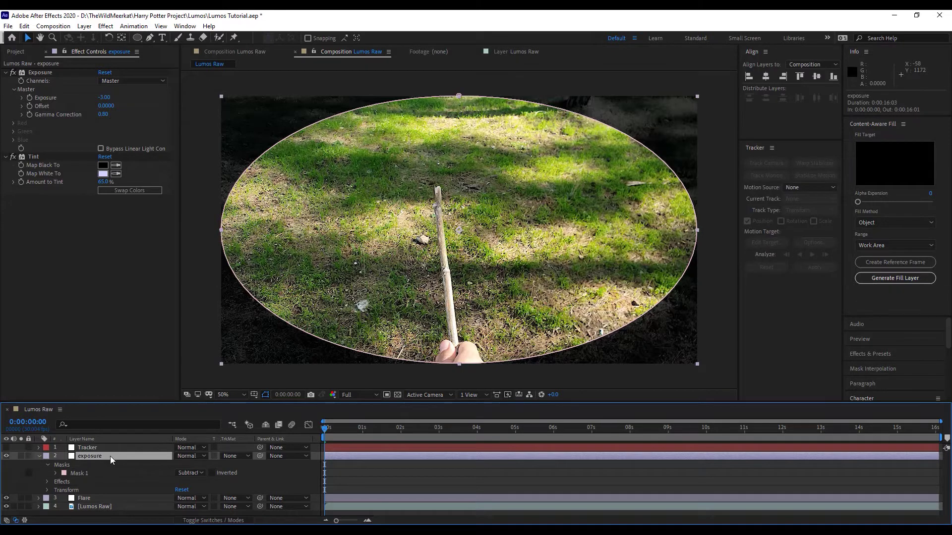
{"action": "left_click_drag", "start_coordinate": [459, 235], "coordinate": [469, 218]}
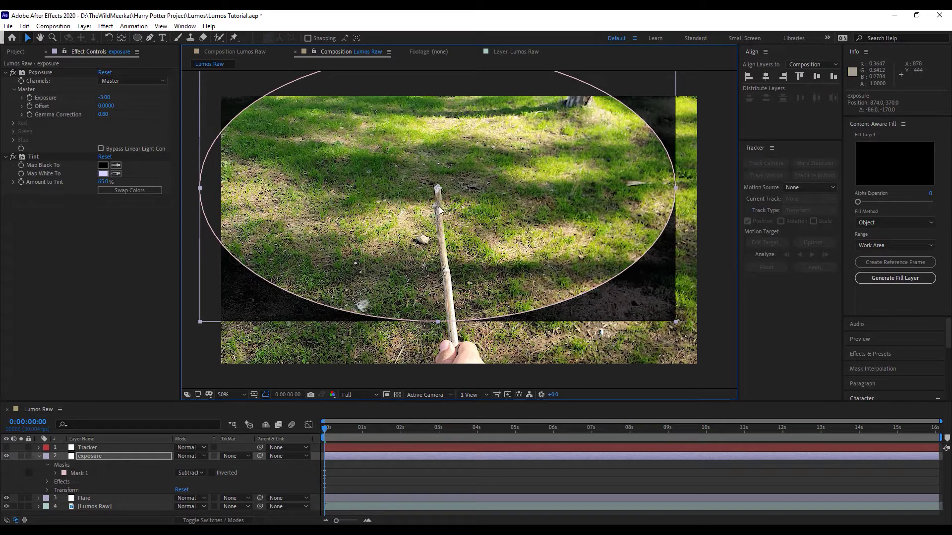
Scale the exposure layer to 200%
{"action": "left_click", "coordinate": [88, 475]}
{"action": "left_click", "coordinate": [88, 458]}
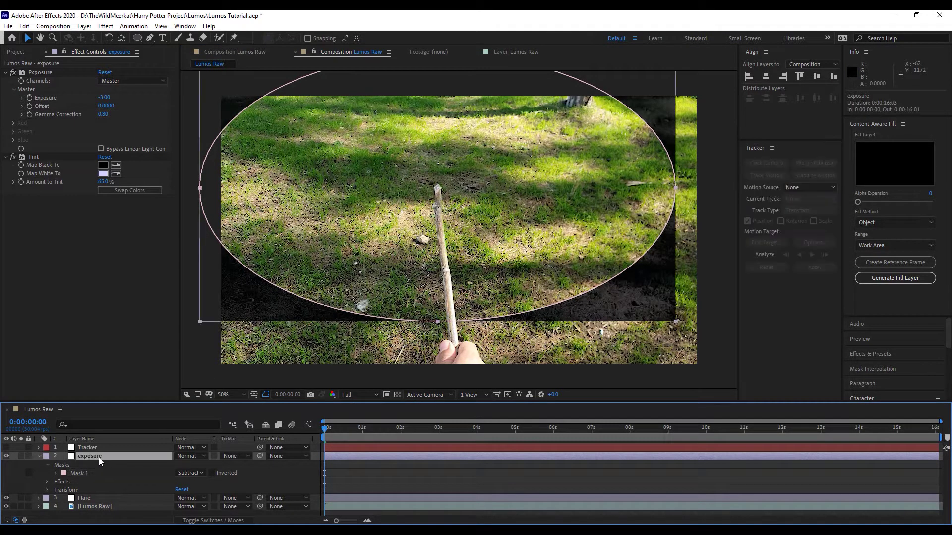
{"action": "key", "text": "s"}
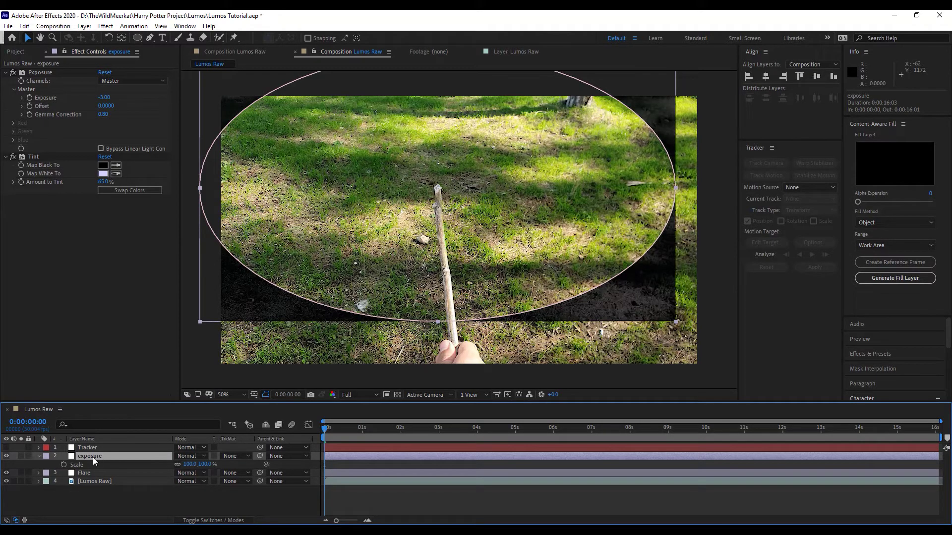
{"action": "left_click", "coordinate": [206, 464]}
{"action": "type", "text": "200"}
{"action": "key", "text": "Return"}
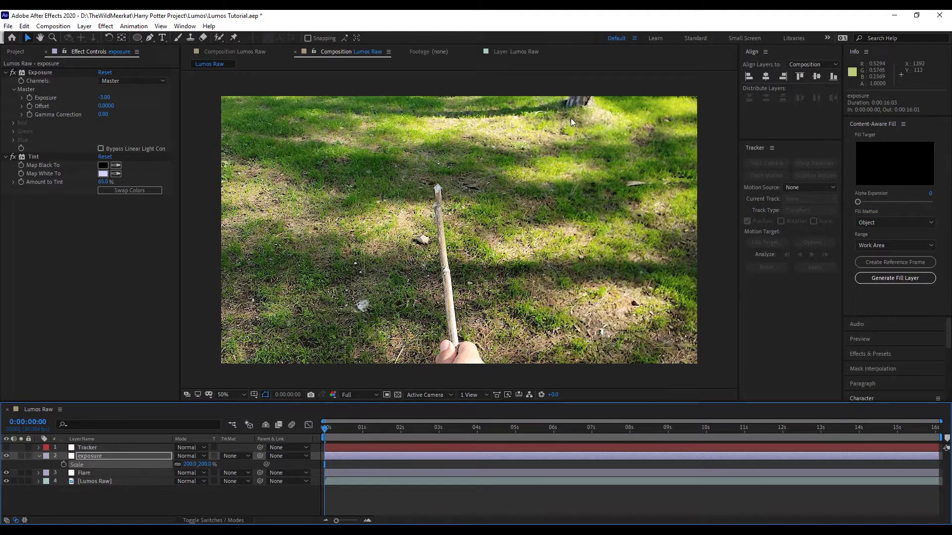
{"action": "key", "text": "comma"}
{"action": "key", "text": "comma"}
{"action": "key", "text": "comma"}
{"action": "key", "text": "comma"}
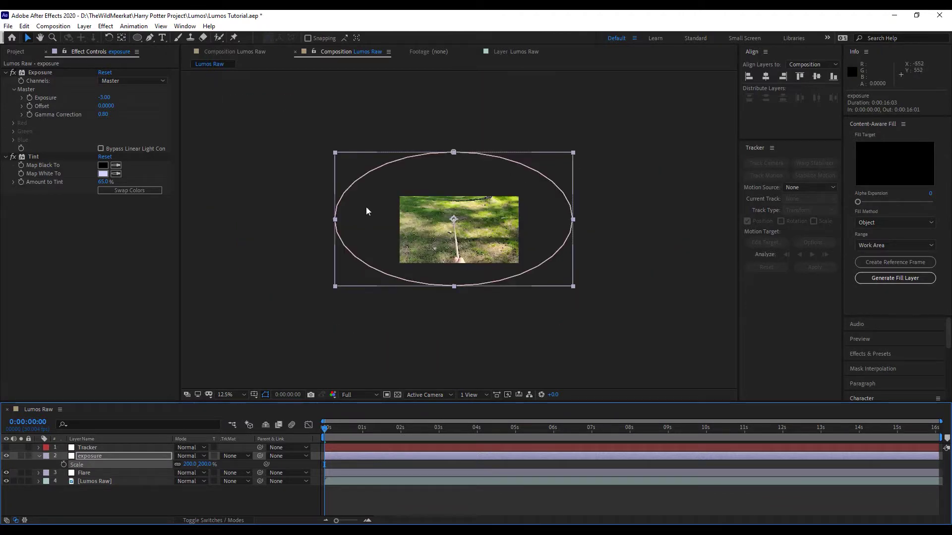
Set Mask Expansion to -424 pixels and Mask Feather to 98 pixels
{"action": "left_click", "coordinate": [93, 457]}
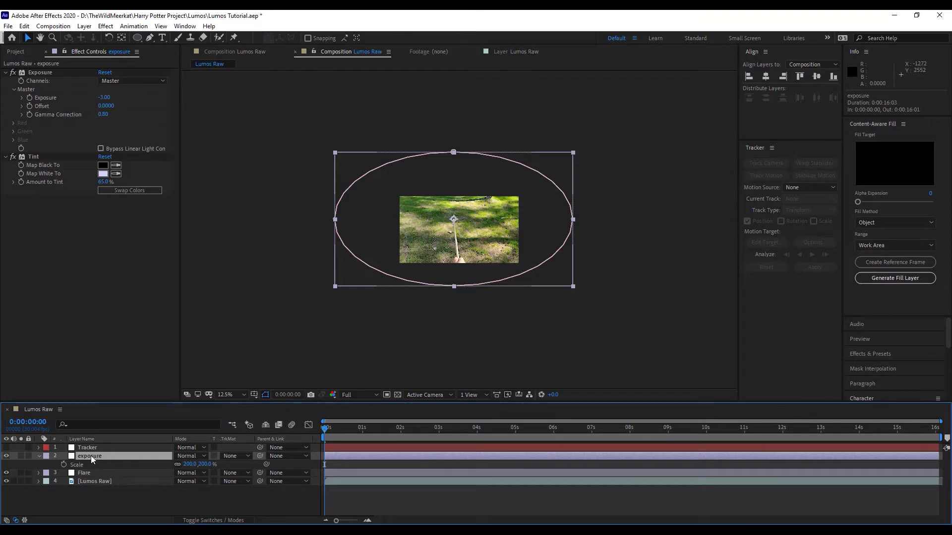
{"action": "key", "text": "m"}
{"action": "key", "text": "m"}
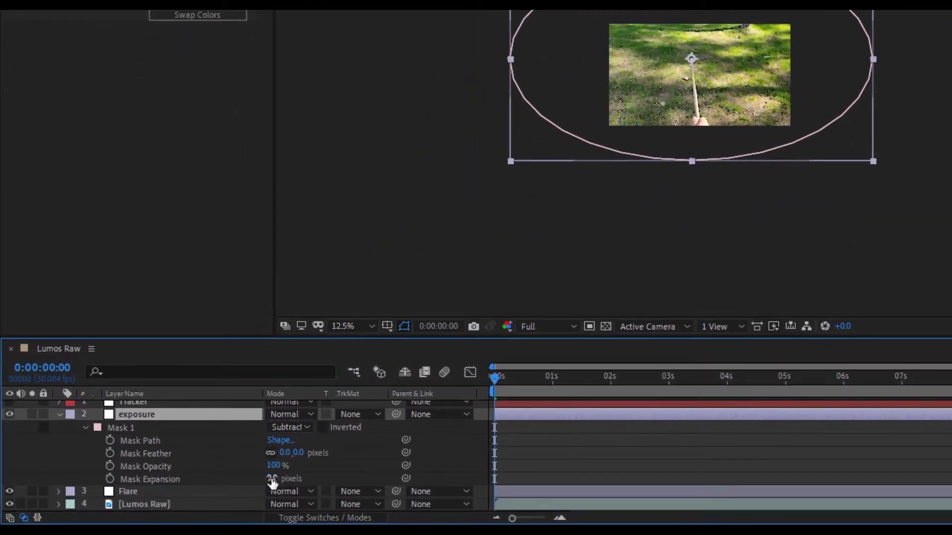
{"action": "left_click_drag", "start_coordinate": [272, 479], "coordinate": [3, 493]}
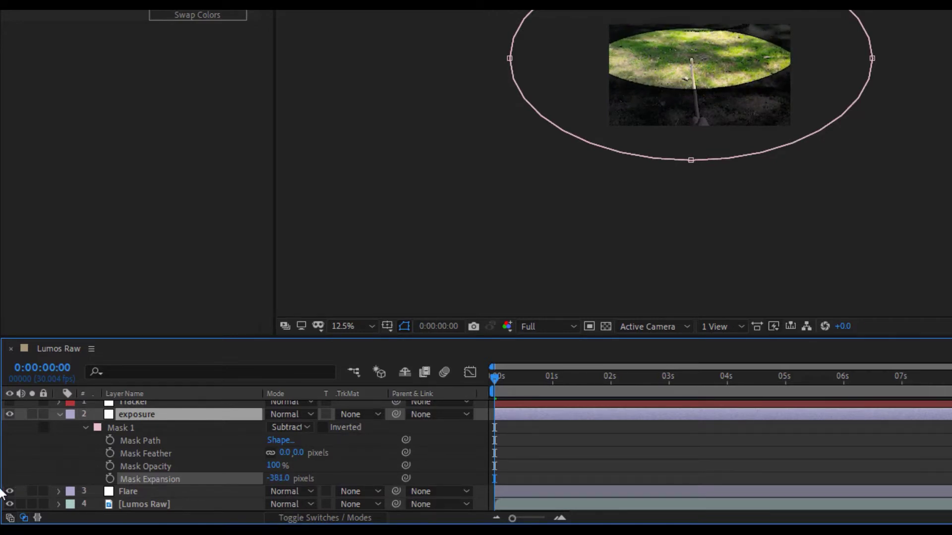
{"action": "scroll", "coordinate": [813, 47], "scroll_direction": "up", "scroll_amount": 2}
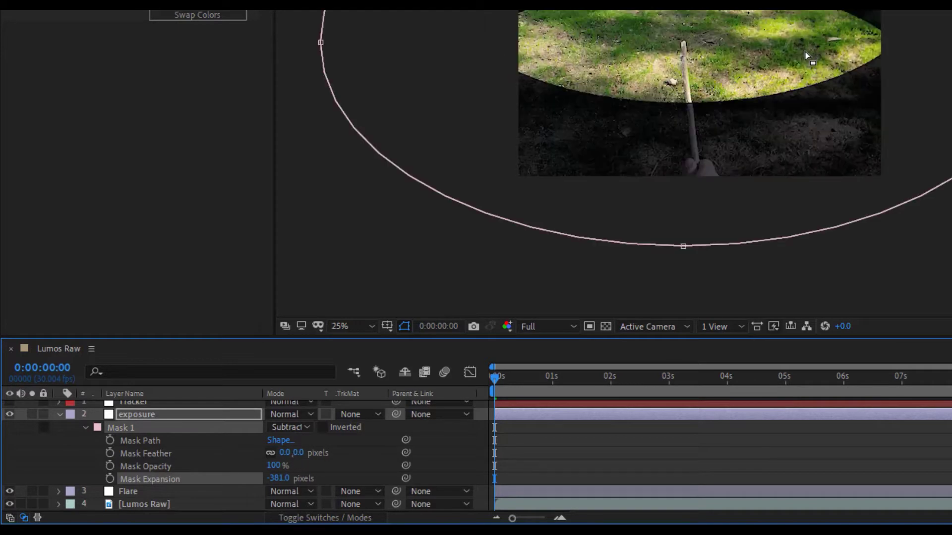
{"action": "mouse_move", "coordinate": [300, 453]}
{"action": "left_mouse_down"}
{"action": "mouse_move", "coordinate": [422, 432]}
{"action": "mouse_move", "coordinate": [266, 468]}
{"action": "mouse_move", "coordinate": [193, 506]}
{"action": "mouse_move", "coordinate": [164, 495]}
{"action": "left_mouse_up"}
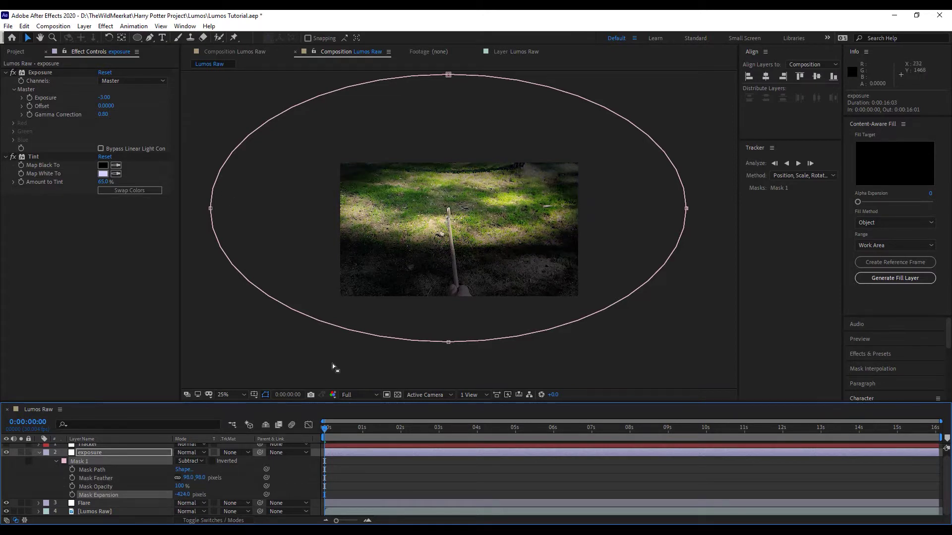
{"action": "scroll", "coordinate": [77, 481], "scroll_direction": "up", "scroll_amount": 1}
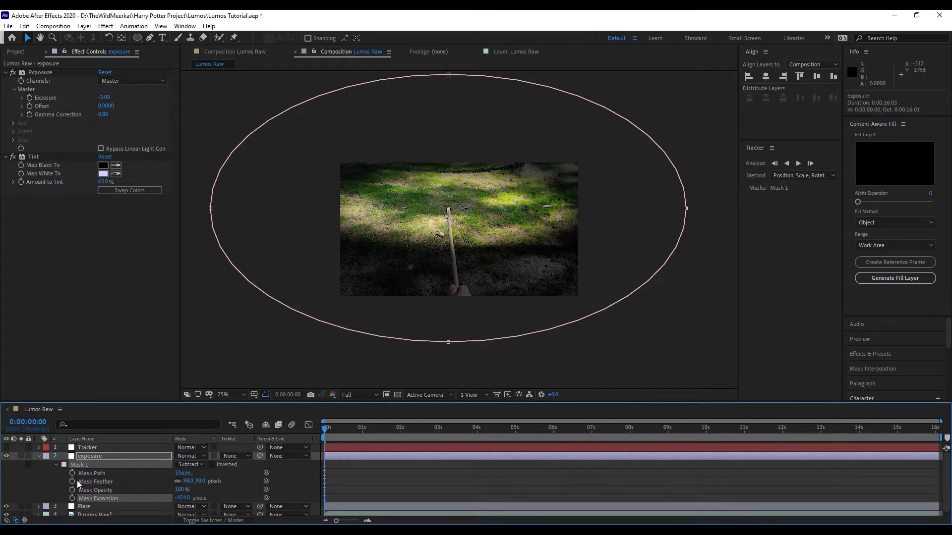
Pick-whip the exposure layer's Position to the Tracker layer's Position
{"action": "left_click", "coordinate": [85, 455]}
{"action": "key", "text": "p"}
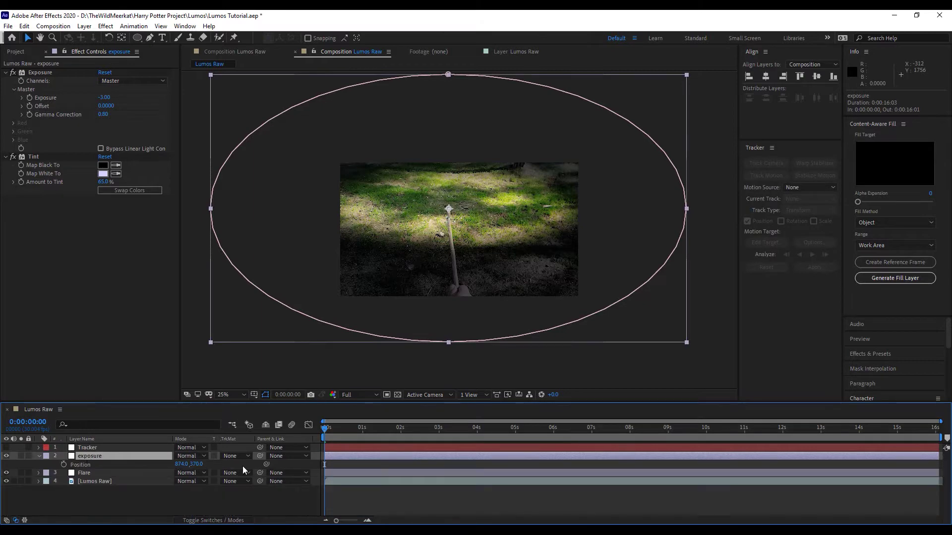
{"action": "left_click", "coordinate": [94, 448]}
{"action": "key", "text": "p"}
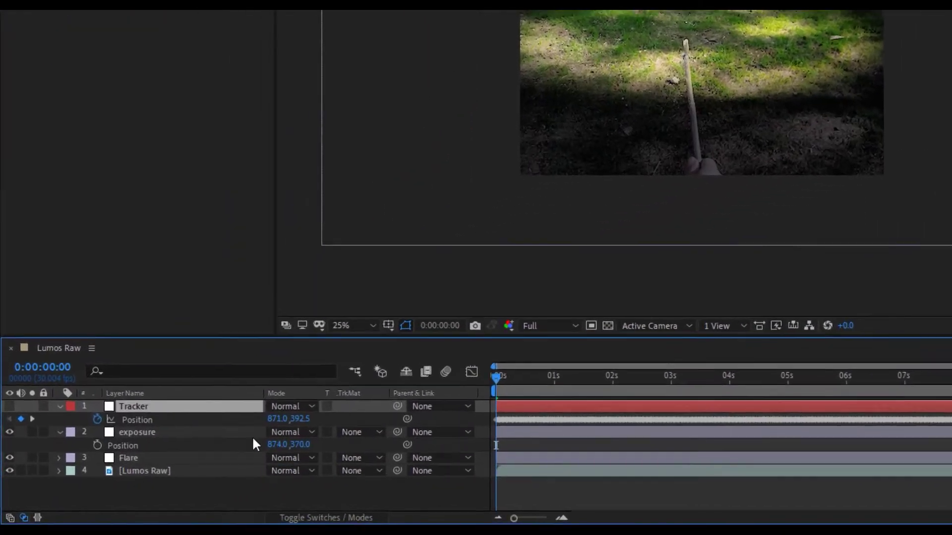
{"action": "mouse_move", "coordinate": [408, 444]}
{"action": "left_mouse_down"}
{"action": "mouse_move", "coordinate": [143, 425]}
{"action": "mouse_move", "coordinate": [144, 415]}
{"action": "left_mouse_up"}
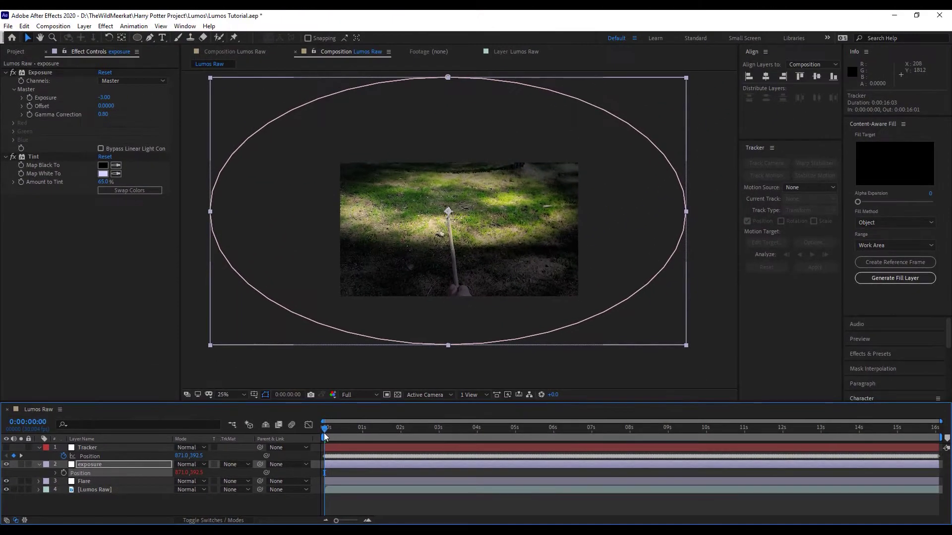
Scrub to 0:00:02:13 to check the vignette follows the stick tip
{"action": "mouse_move", "coordinate": [324, 433]}
{"action": "left_mouse_down"}
{"action": "mouse_move", "coordinate": [407, 433]}
{"action": "mouse_move", "coordinate": [354, 447]}
{"action": "left_mouse_up"}
{"action": "scroll", "coordinate": [466, 279], "scroll_direction": "up", "scroll_amount": 2}
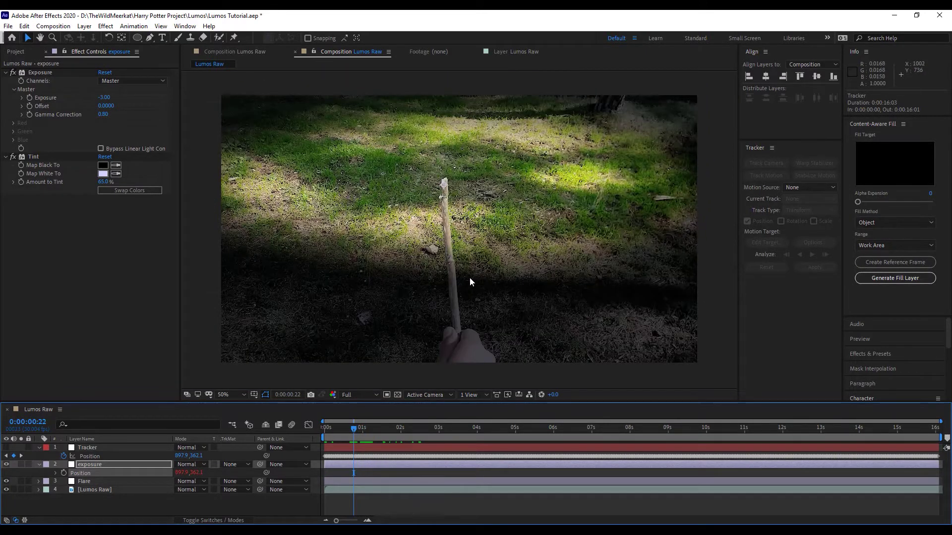
{"action": "scroll", "coordinate": [490, 293], "scroll_direction": "down", "scroll_amount": 2}
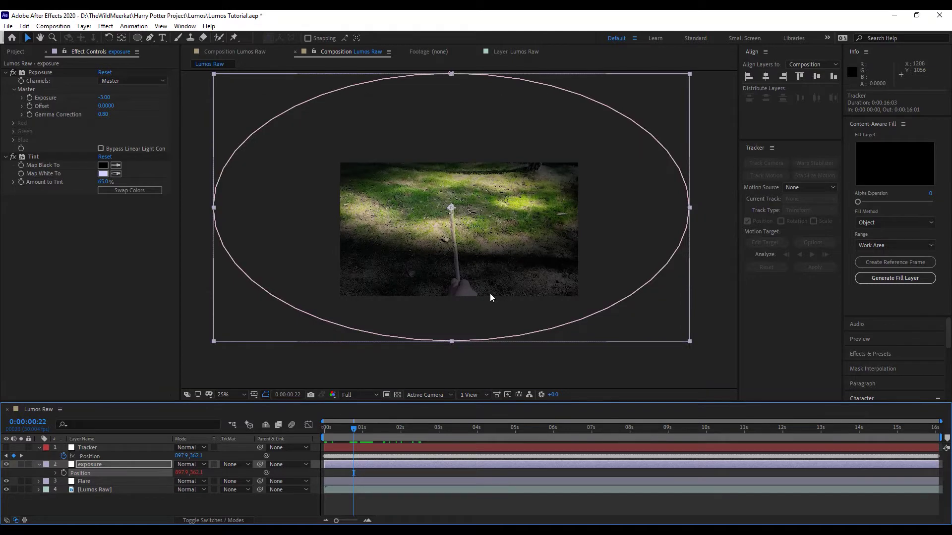
{"action": "left_click", "coordinate": [418, 429]}
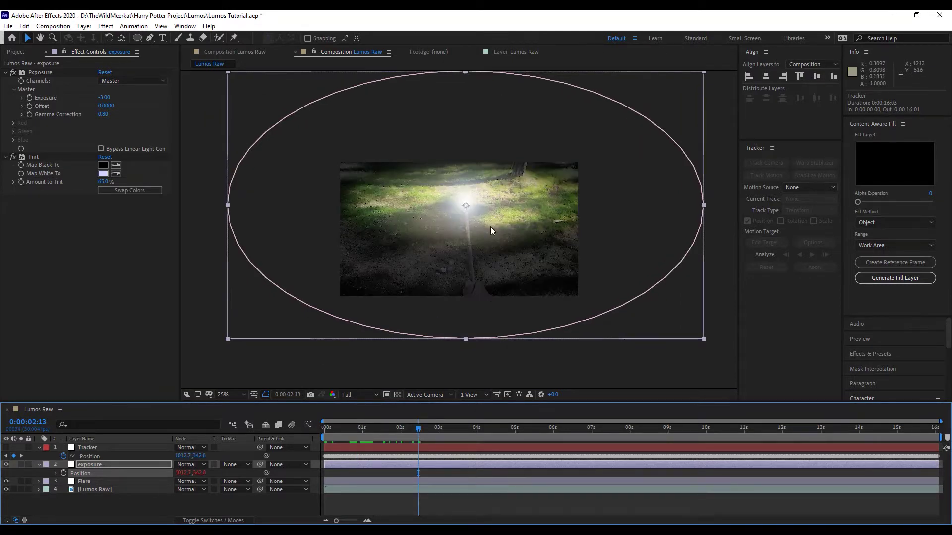
{"action": "scroll", "coordinate": [490, 227], "scroll_direction": "up", "scroll_amount": 2}
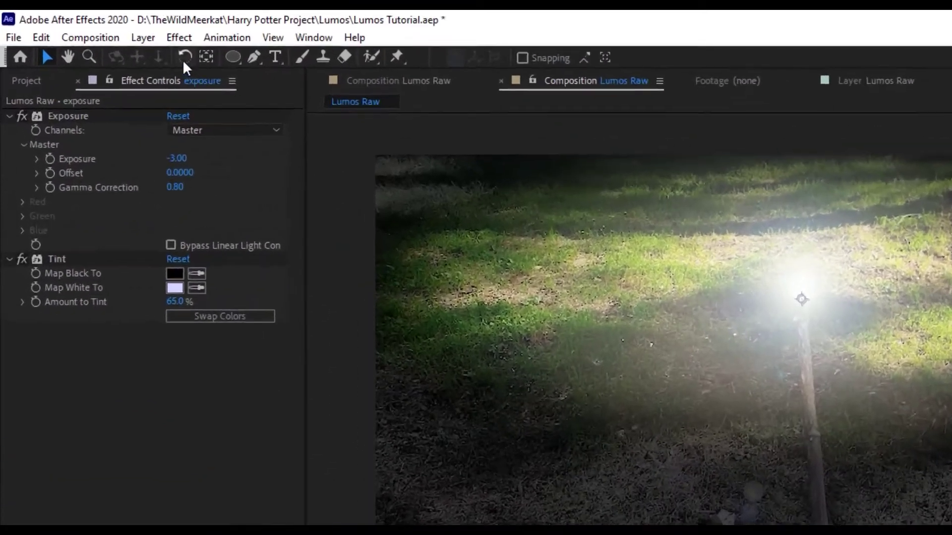
Create an adjustment layer named Colorize and move it to the top of the stack
{"action": "left_click", "coordinate": [142, 38]}
{"action": "mouse_move", "coordinate": [160, 57]}
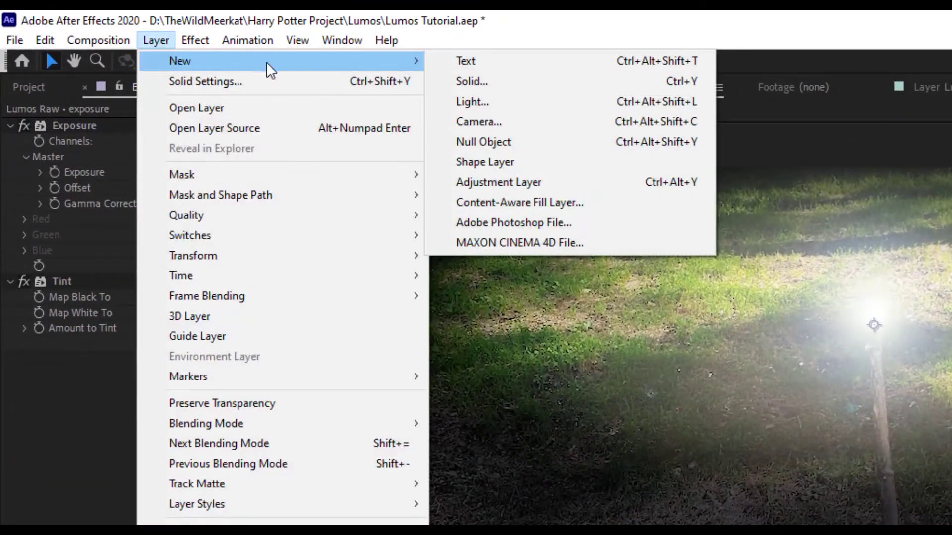
{"action": "left_click", "coordinate": [494, 186]}
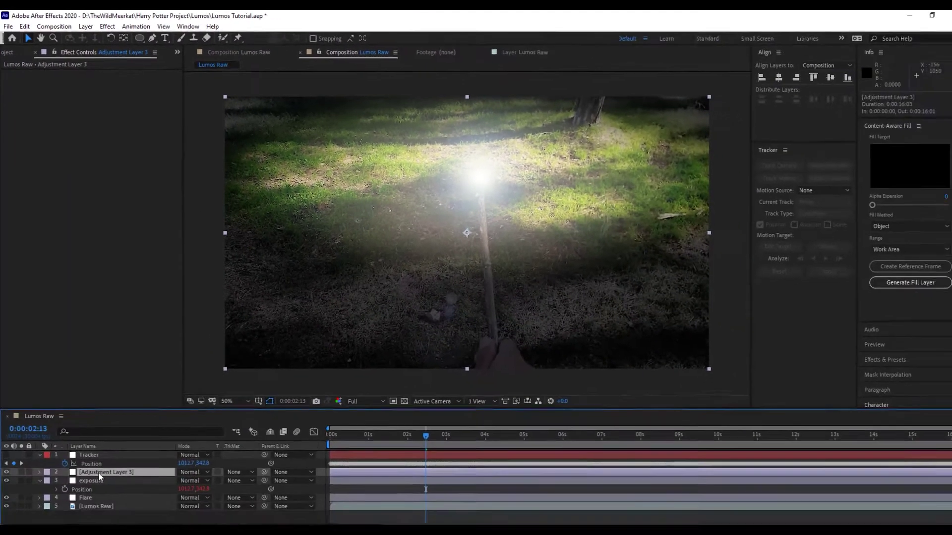
{"action": "right_click", "coordinate": [98, 472]}
{"action": "left_click", "coordinate": [124, 444]}
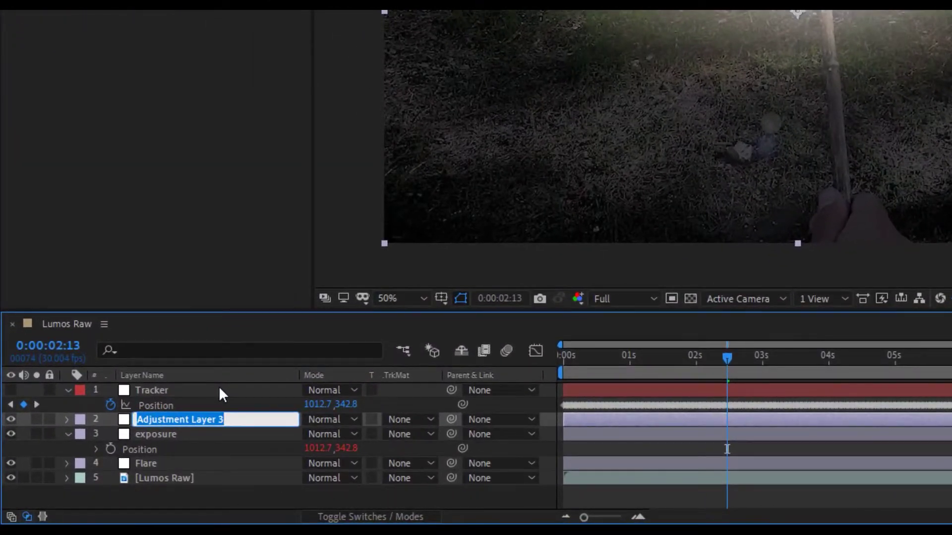
{"action": "type", "text": "Colori"}
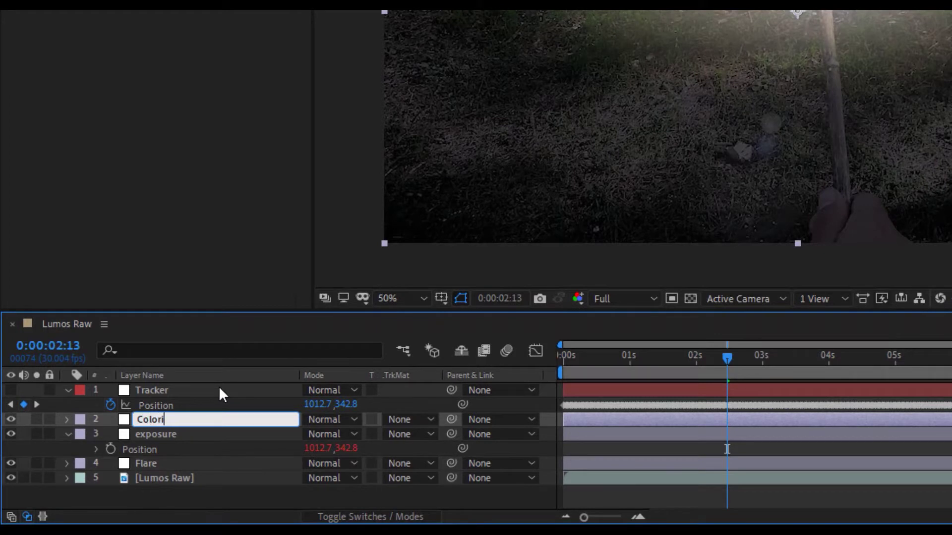
{"action": "type", "text": "ze"}
{"action": "key", "text": "Return"}
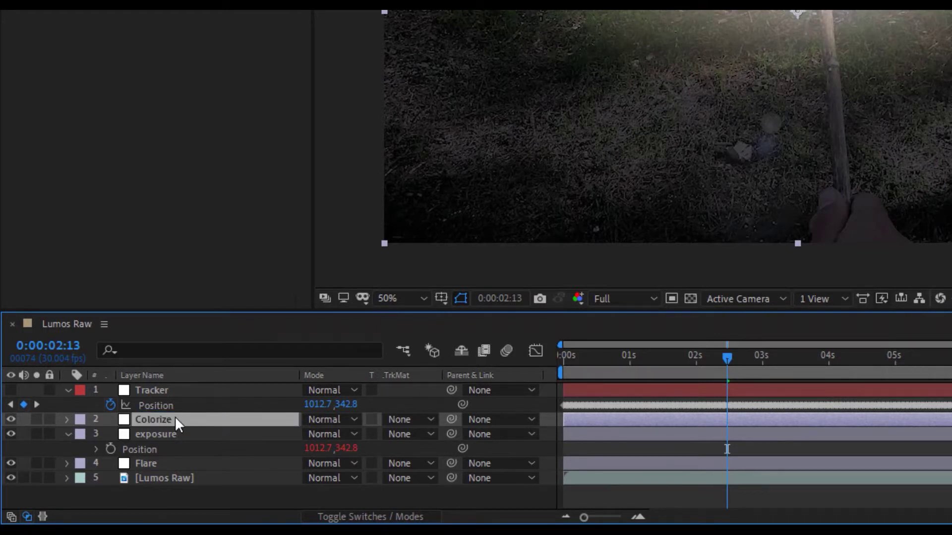
{"action": "left_click_drag", "start_coordinate": [174, 420], "coordinate": [164, 389]}
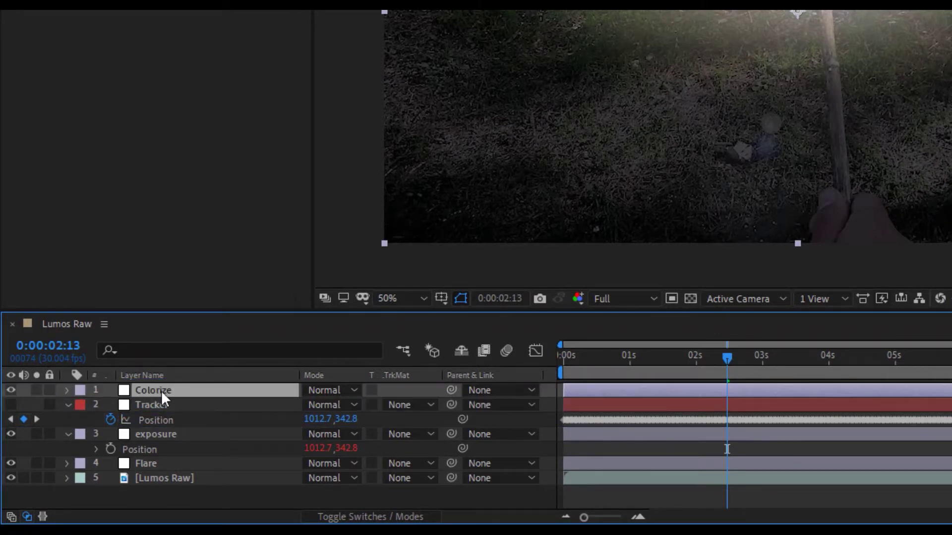
Apply Hue/Saturation to the Colorize layer
{"action": "key", "text": "ctrl+space"}
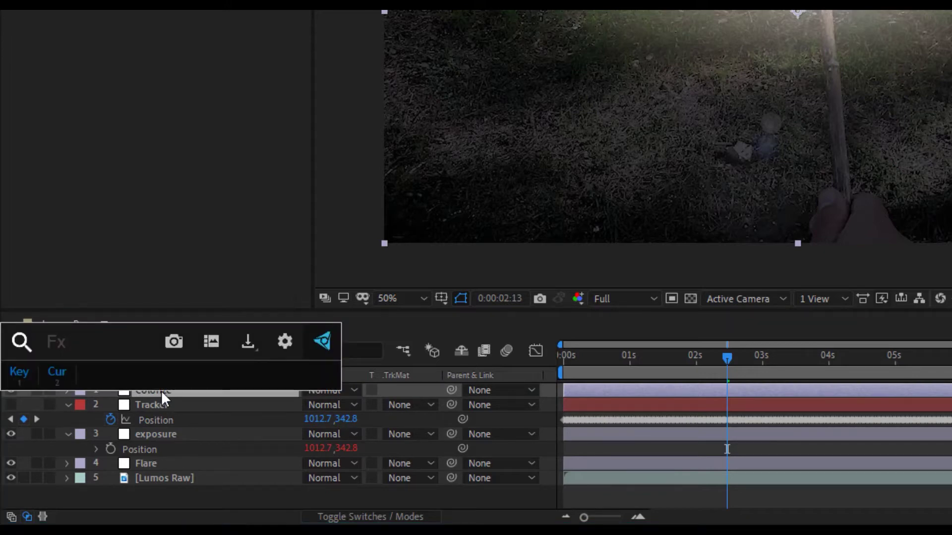
{"action": "type", "text": "hue"}
{"action": "left_click", "coordinate": [96, 392]}
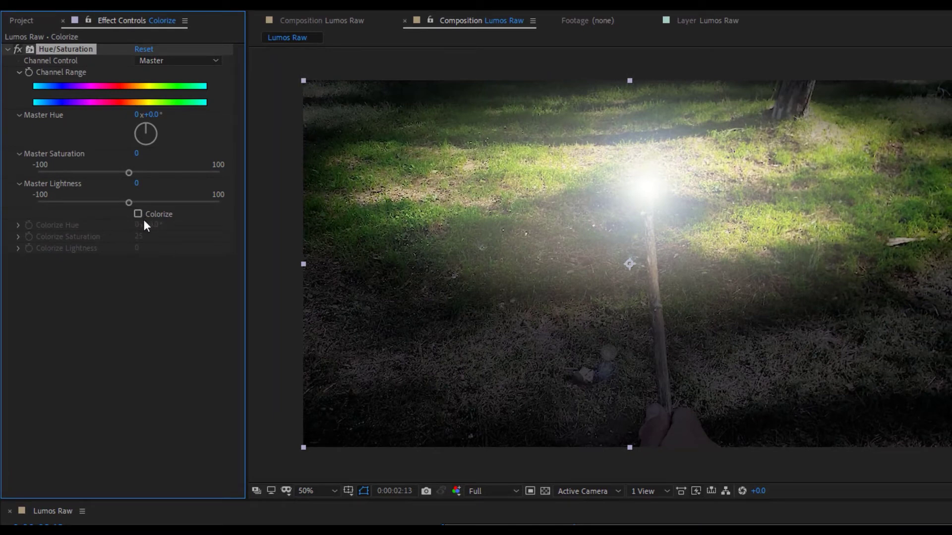
Enable Colorize in Hue/Saturation with Hue 210° and Saturation 60
{"action": "left_click", "coordinate": [139, 214]}
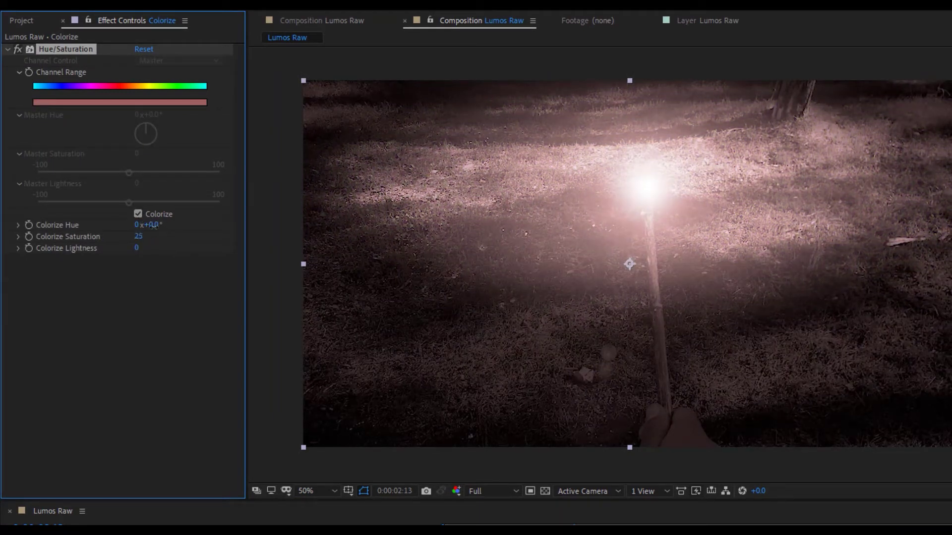
{"action": "type", "text": "21"}
{"action": "key", "text": "Return"}
{"action": "left_click_drag", "start_coordinate": [139, 237], "coordinate": [150, 237]}
{"action": "left_click", "coordinate": [139, 237]}
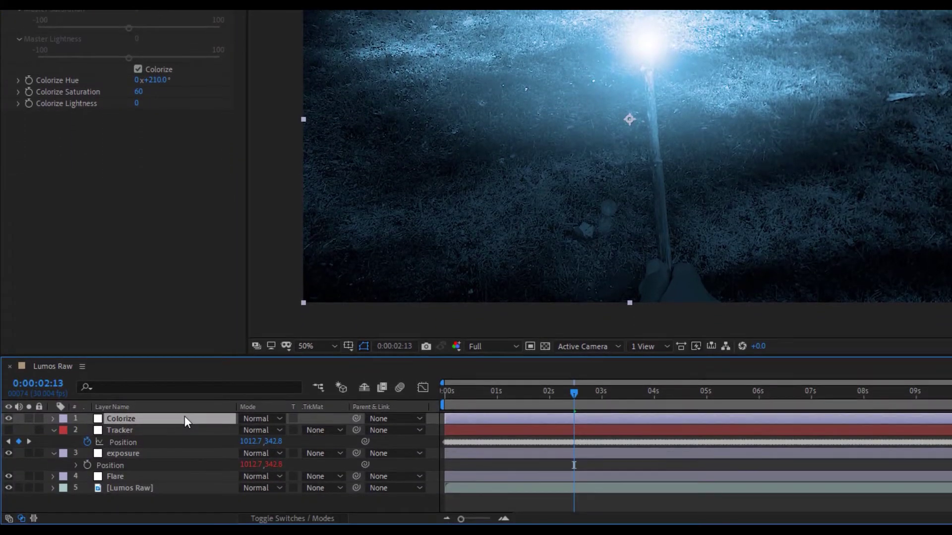
Set the Colorize layer's Opacity to 50%
{"action": "key", "text": "t"}
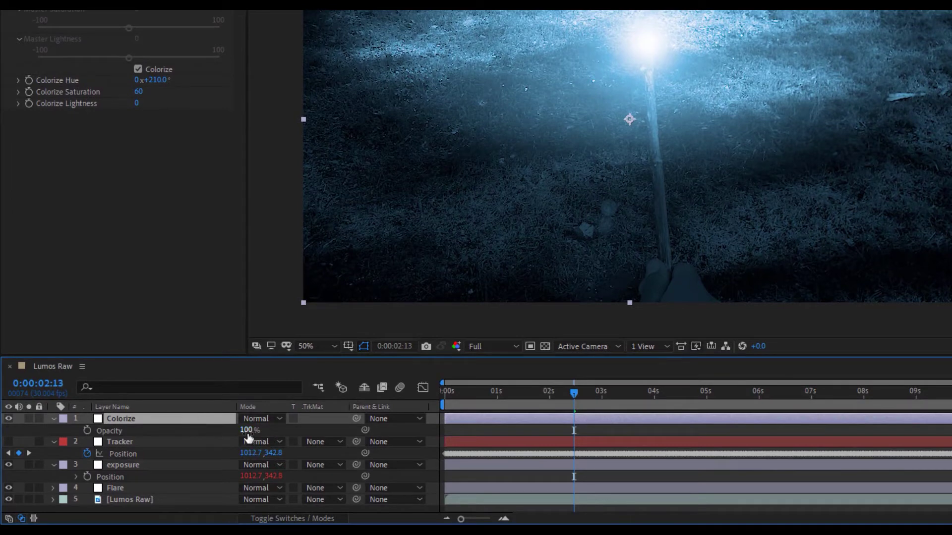
{"action": "left_click", "coordinate": [249, 431]}
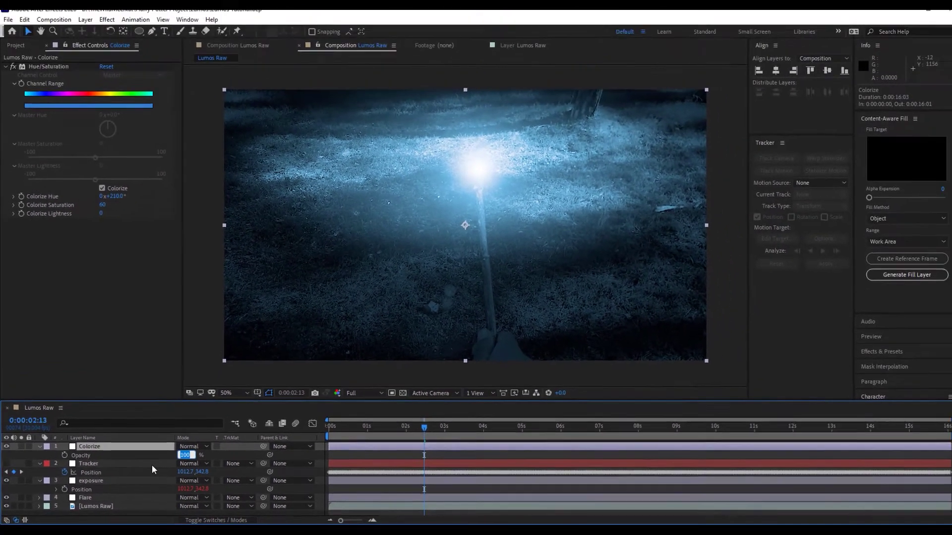
{"action": "type", "text": "50"}
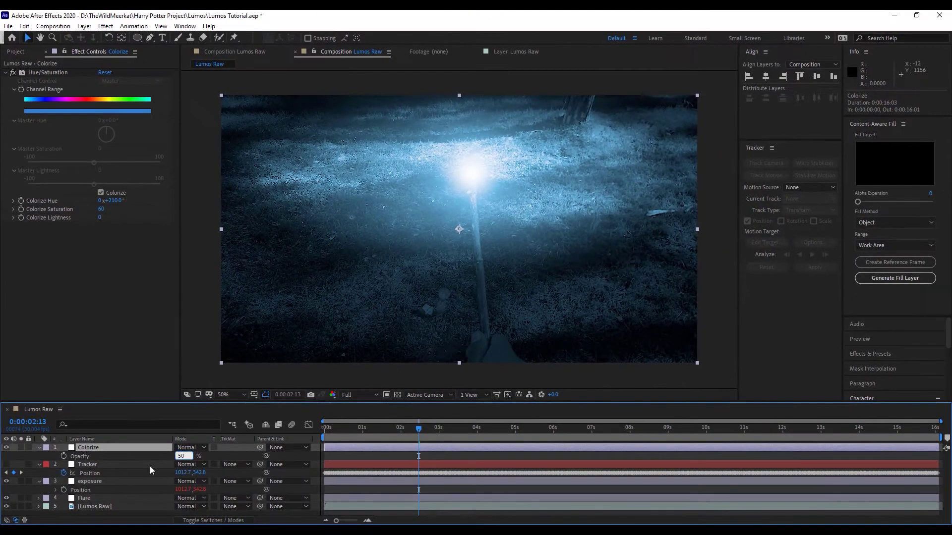
{"action": "key", "text": "Return"}
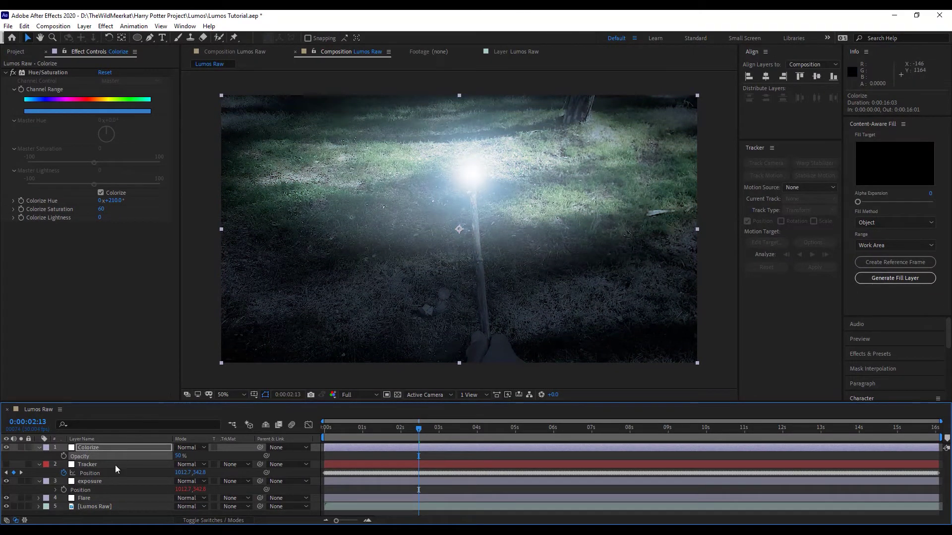
Lower the exposure layer's Exposure from -3.00 to -5.00 in Effect Controls
{"action": "left_click", "coordinate": [104, 482]}
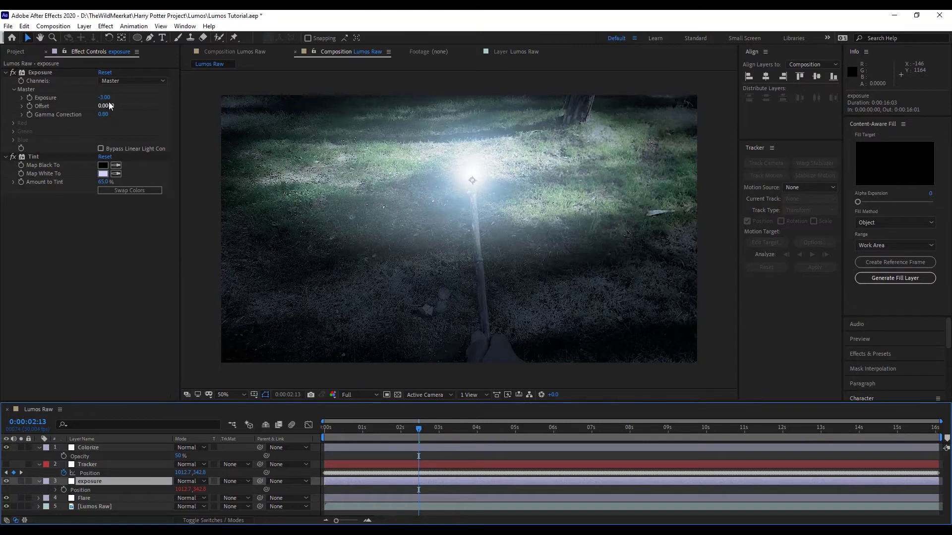
{"action": "left_click_drag", "start_coordinate": [104, 98], "coordinate": [77, 100]}
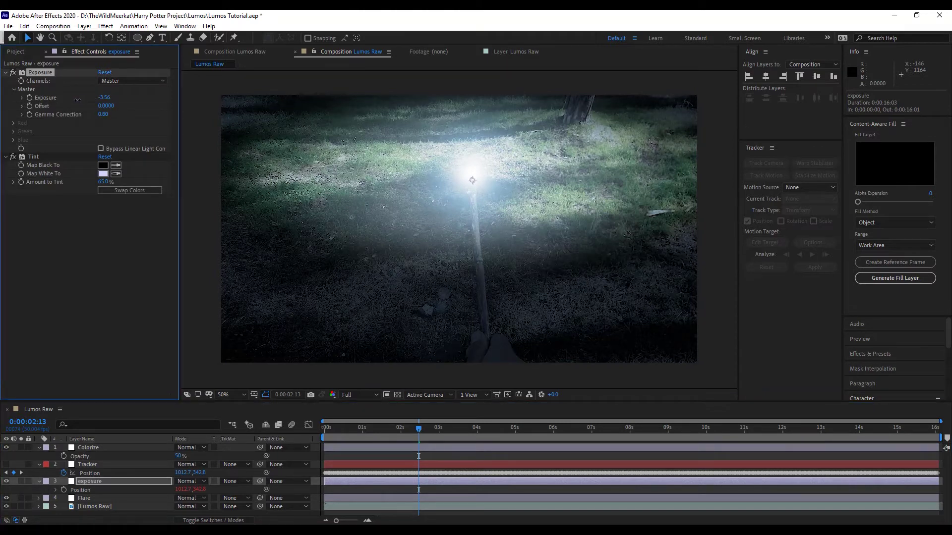
{"action": "left_click", "coordinate": [104, 98]}
{"action": "type", "text": "-5.09"}
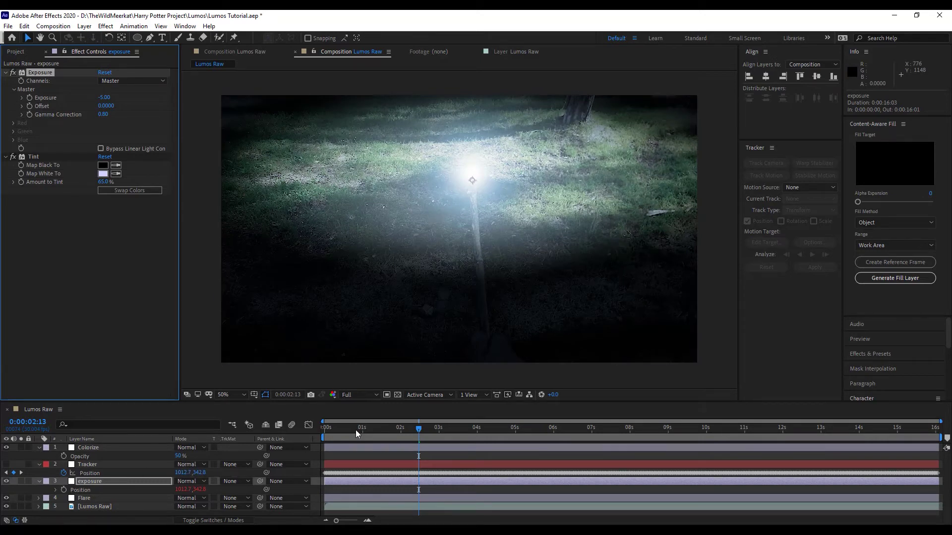
{"action": "left_click", "coordinate": [325, 430]}
{"action": "left_click", "coordinate": [93, 499]}
Locate the Flare Brightness keyframe and reveal the exposure layer's mask properties
{"action": "key", "text": "u"}
{"action": "key", "text": "k"}
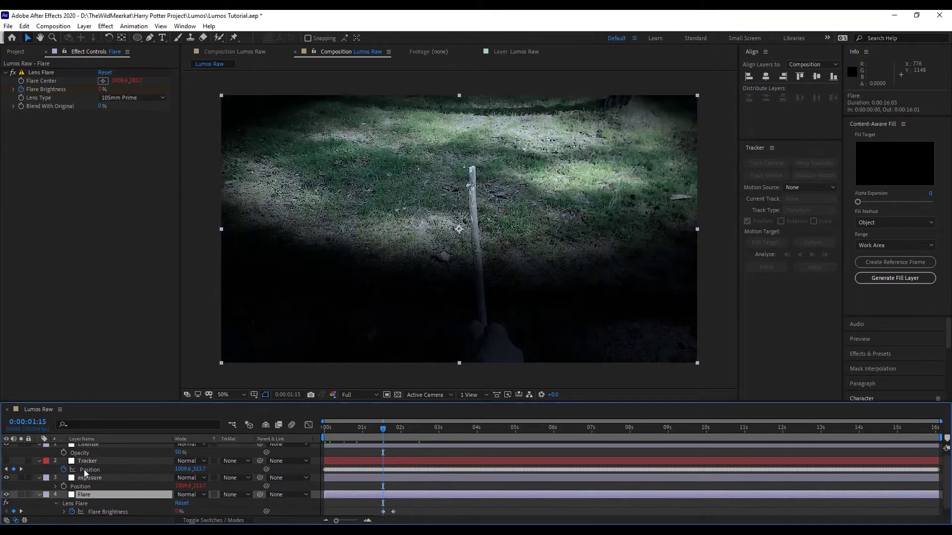
{"action": "left_click", "coordinate": [93, 478]}
{"action": "left_click", "coordinate": [40, 478]}
{"action": "left_click_drag", "start_coordinate": [69, 402], "coordinate": [70, 367]}
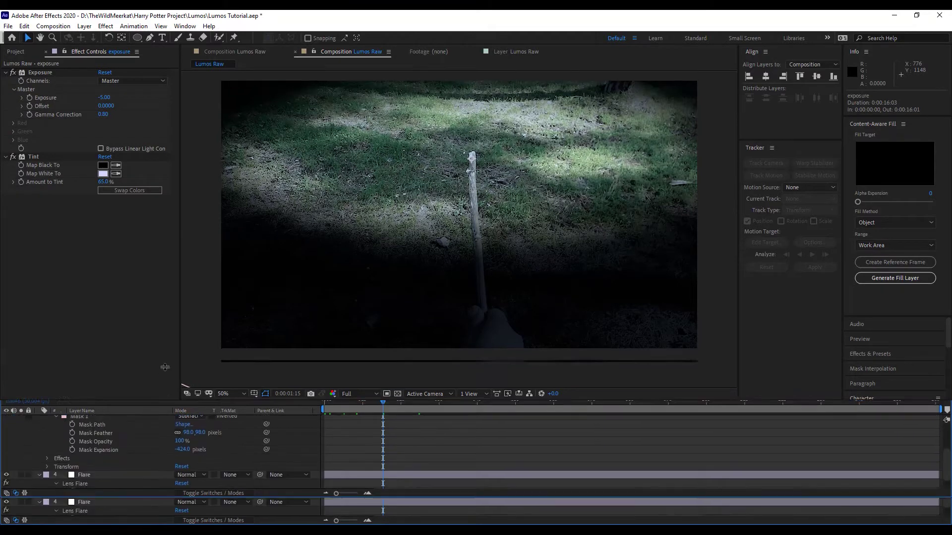
Keyframe the vignette's Mask Expansion at -600, rising to -424 as the flare ignites
{"action": "left_click", "coordinate": [72, 461]}
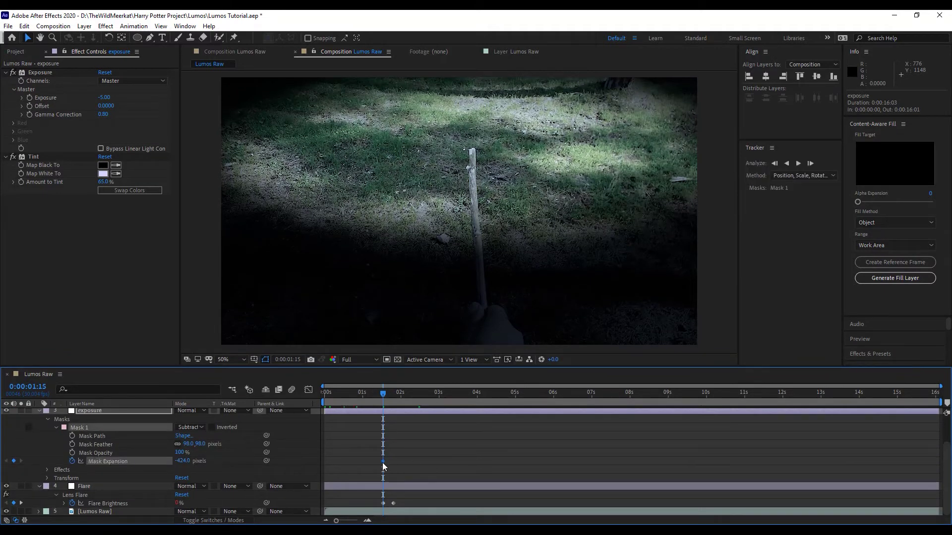
{"action": "left_click_drag", "start_coordinate": [383, 461], "coordinate": [393, 461]}
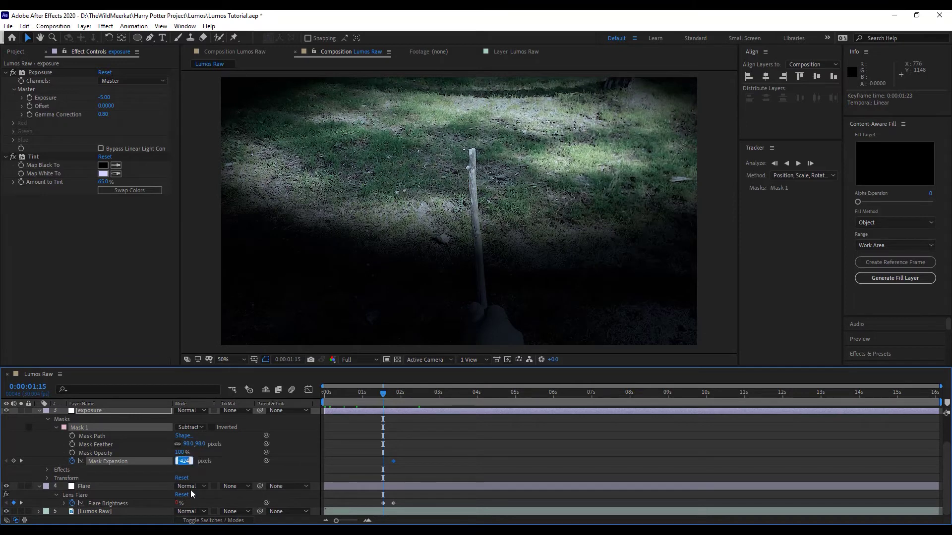
{"action": "type", "text": "-600"}
{"action": "key", "text": "Return"}
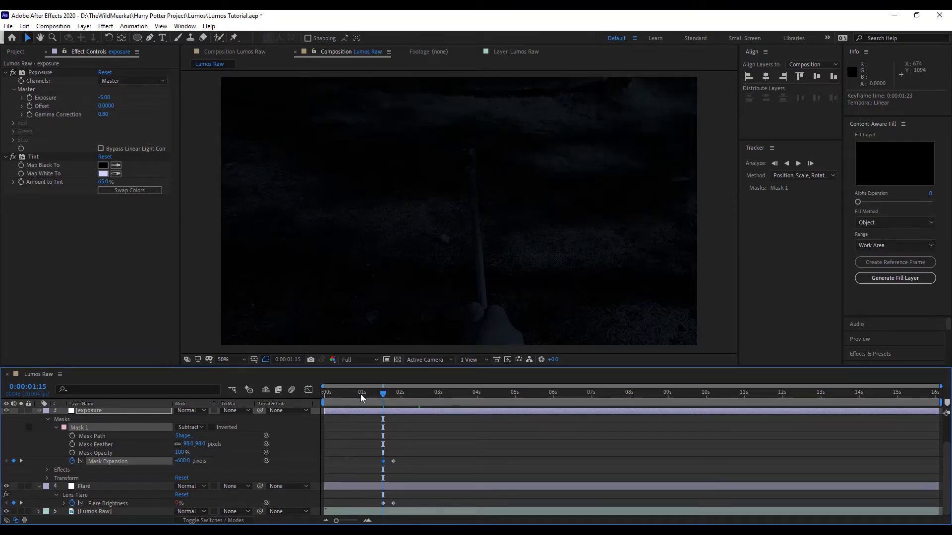
{"action": "key", "text": "k"}
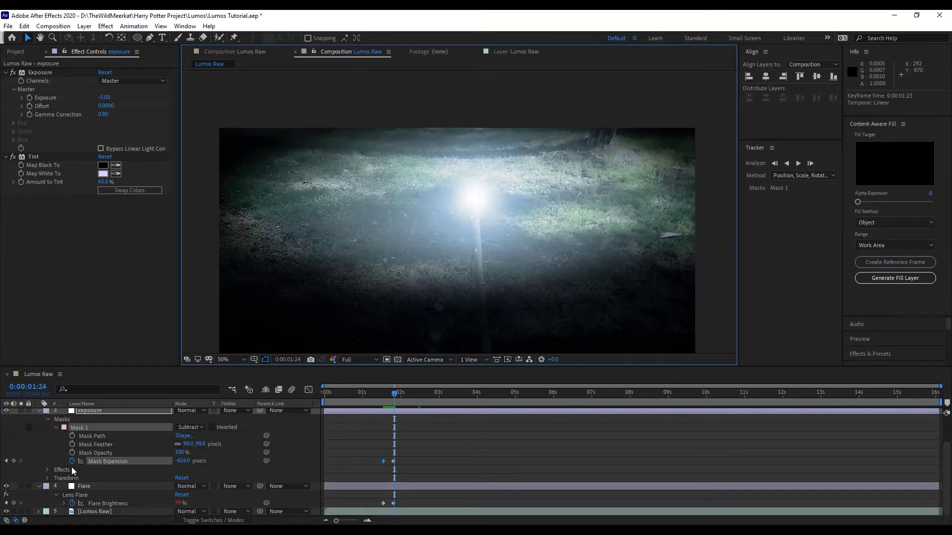
Add the pasted bounce expression to Mask Expansion and preview the vignette opening
{"action": "left_click", "coordinate": [73, 461], "text": "alt"}
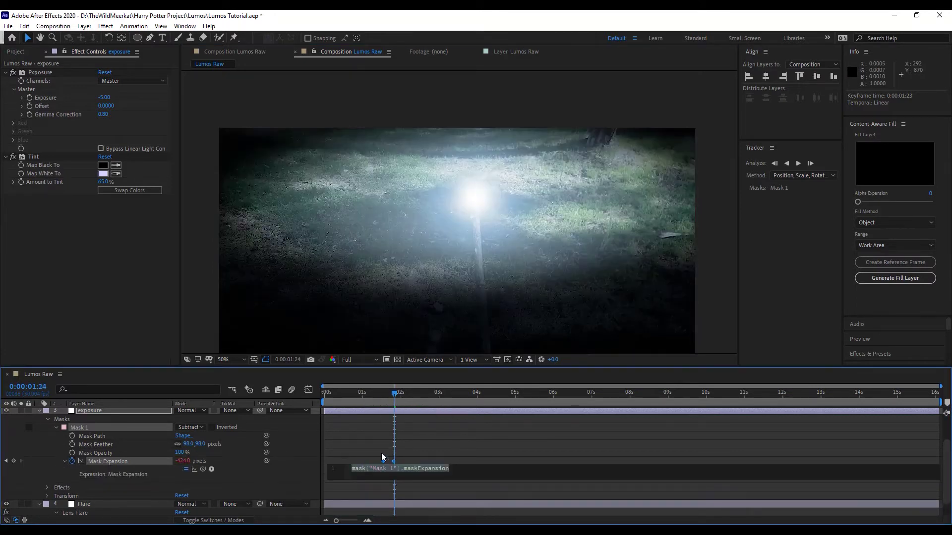
{"action": "key", "text": "ctrl+v"}
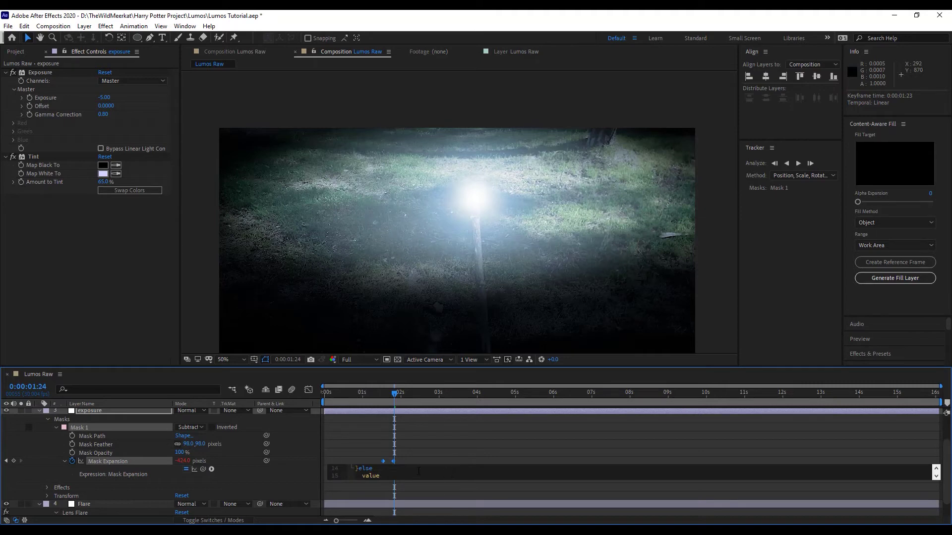
{"action": "key", "text": "KP_Enter"}
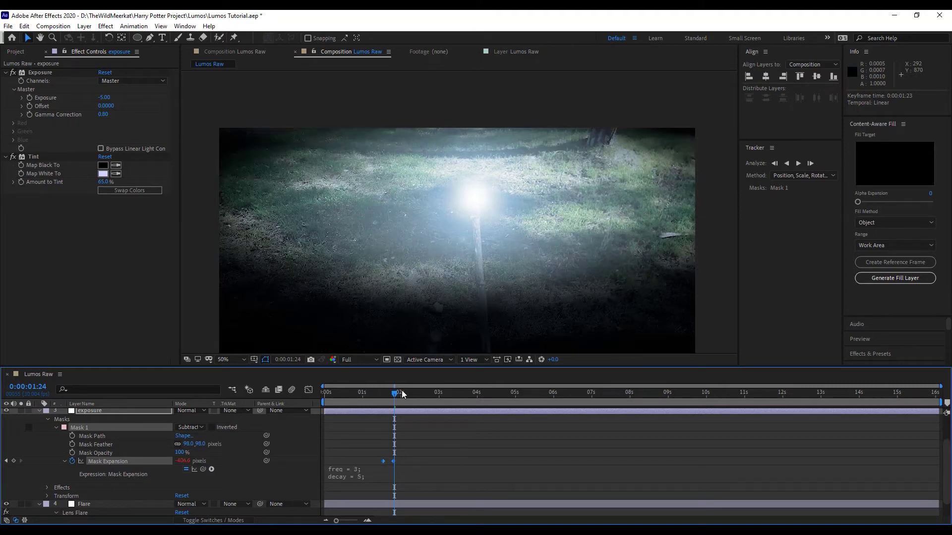
{"action": "left_click", "coordinate": [386, 394]}
{"action": "key", "text": "space"}
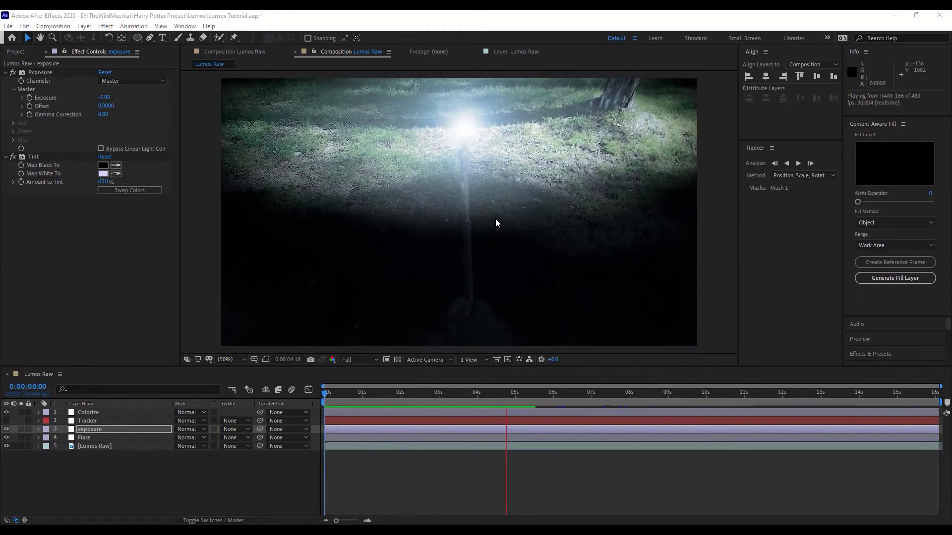
Pre-compose all five layers into a new composition named Scene, moving all attributes
{"action": "left_click_drag", "start_coordinate": [133, 478], "coordinate": [86, 417]}
{"action": "right_click", "coordinate": [86, 415]}
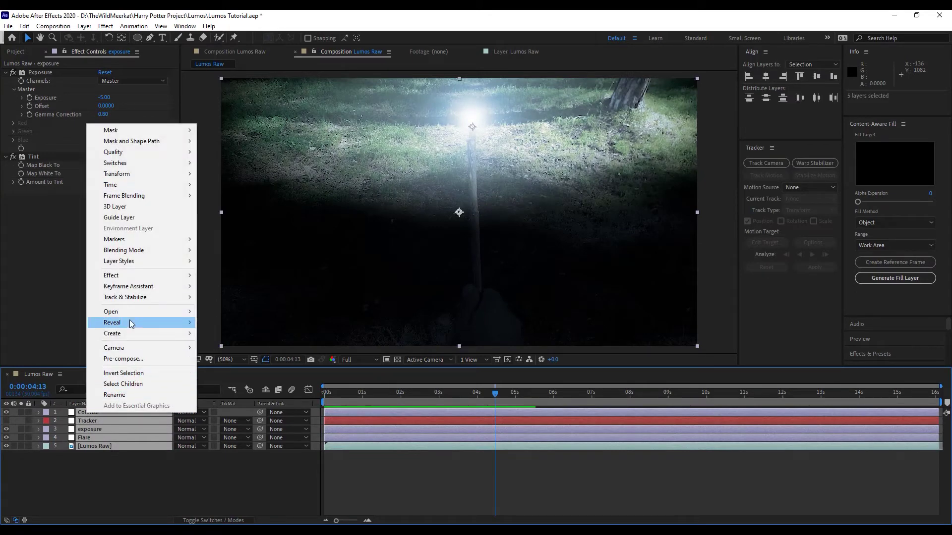
{"action": "left_click", "coordinate": [121, 358]}
{"action": "type", "text": "Scene"}
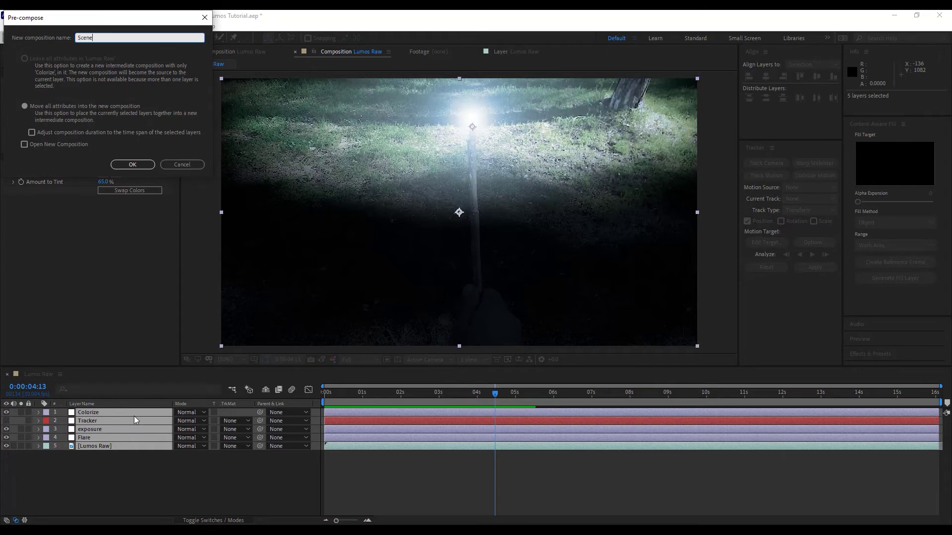
{"action": "key", "text": "Return"}
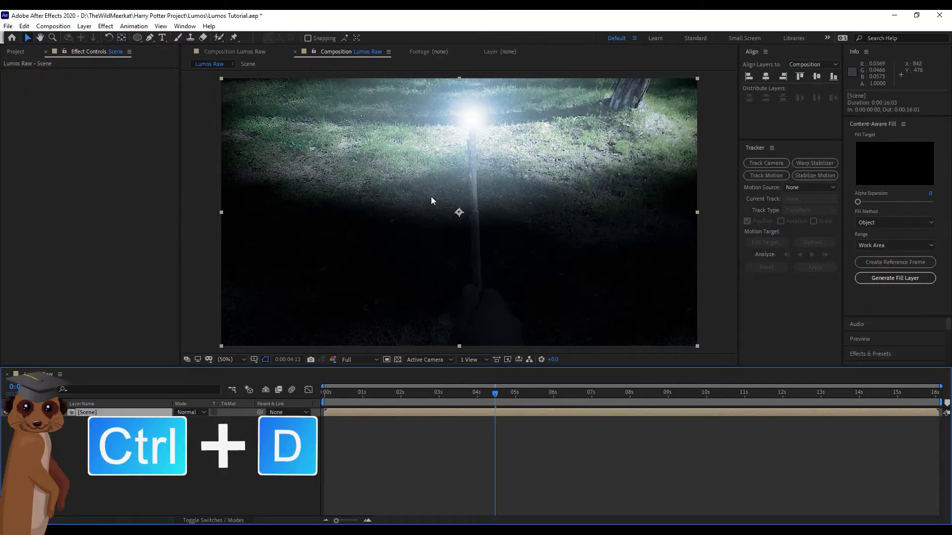
Duplicate the Scene layer and set the top copy's blending mode to Soft Light
{"action": "left_click_drag", "start_coordinate": [432, 200], "coordinate": [427, 217]}
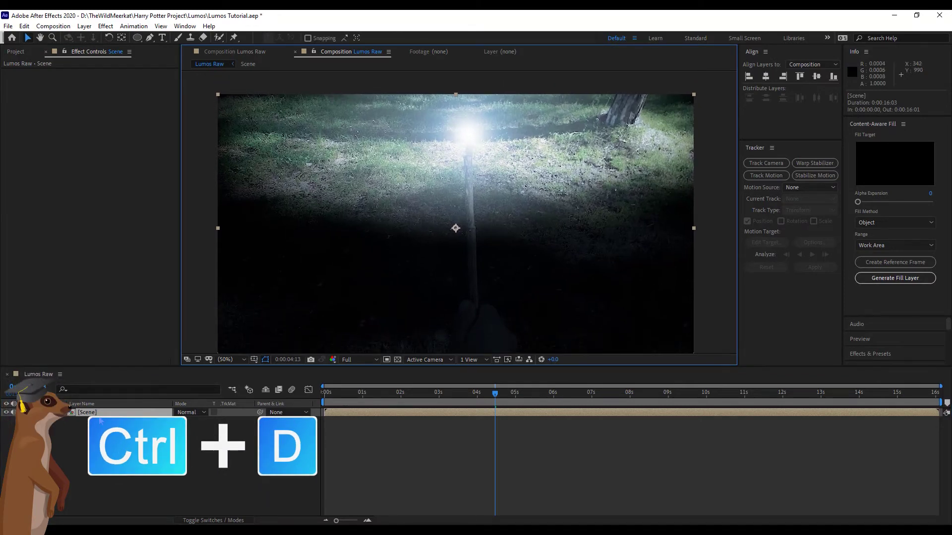
{"action": "key", "text": "ctrl+d"}
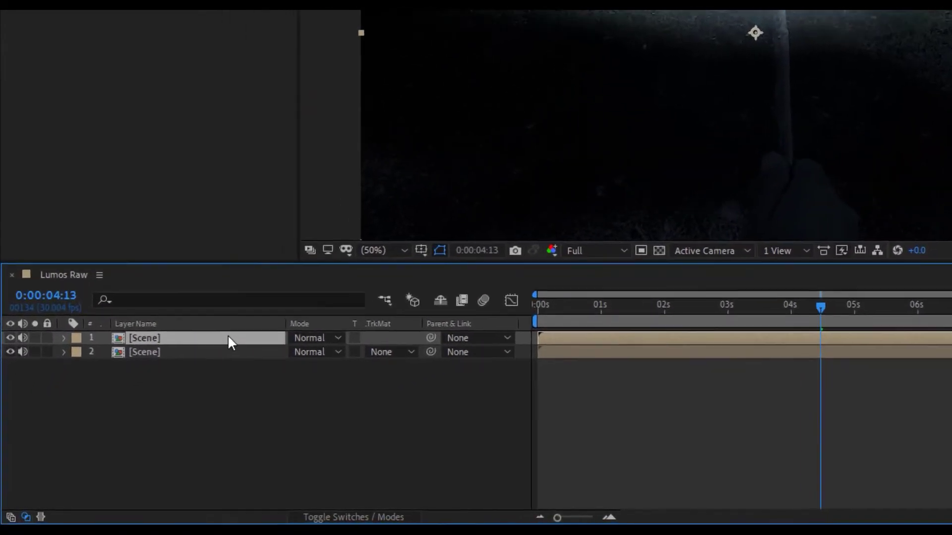
{"action": "left_click", "coordinate": [367, 517]}
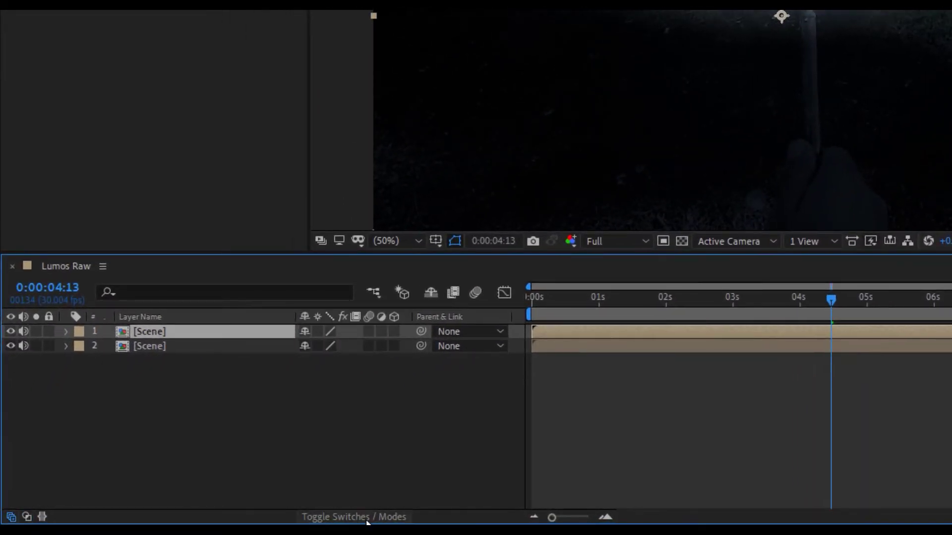
{"action": "left_click", "coordinate": [367, 517]}
{"action": "left_click", "coordinate": [313, 332]}
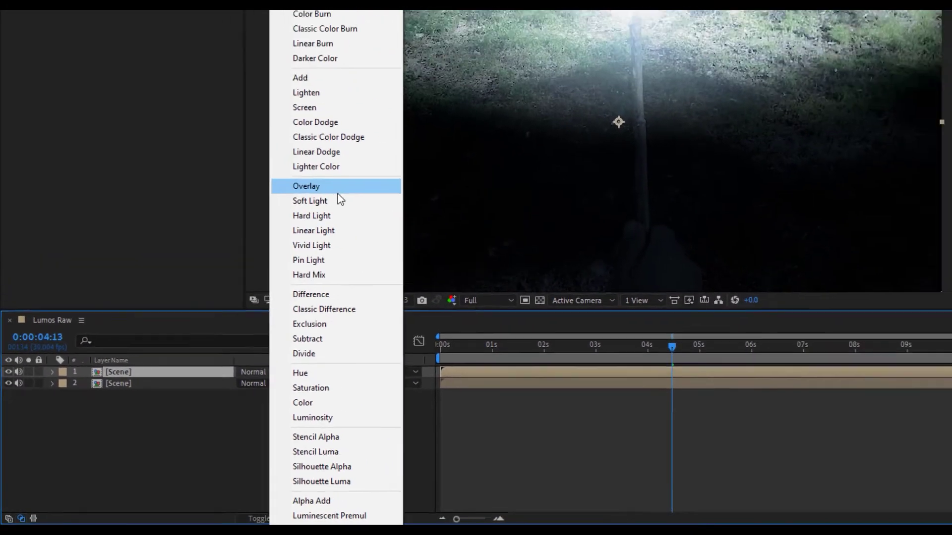
{"action": "left_click", "coordinate": [248, 289]}
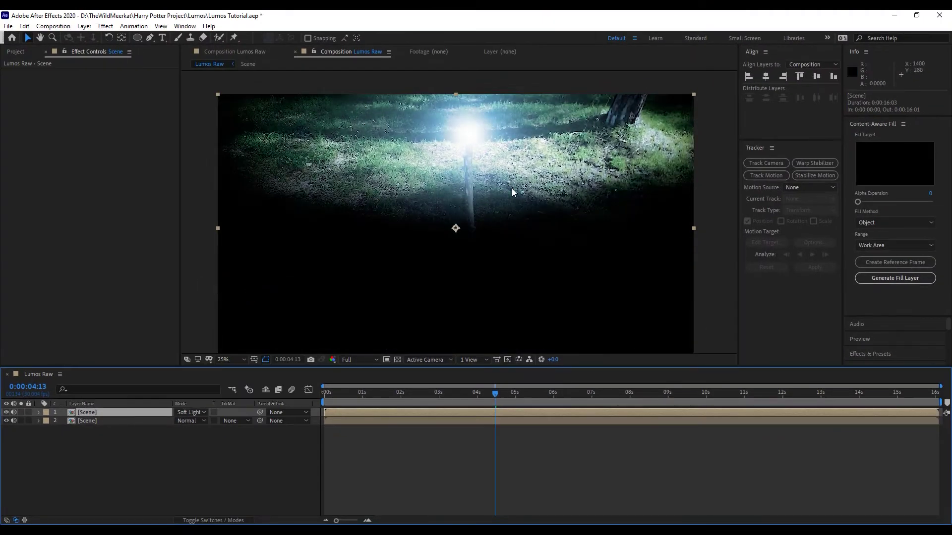
Scrub between about three seconds and one second to check the Soft Light glow
{"action": "key", "text": "comma"}
{"action": "left_click_drag", "start_coordinate": [450, 404], "coordinate": [450, 395]}
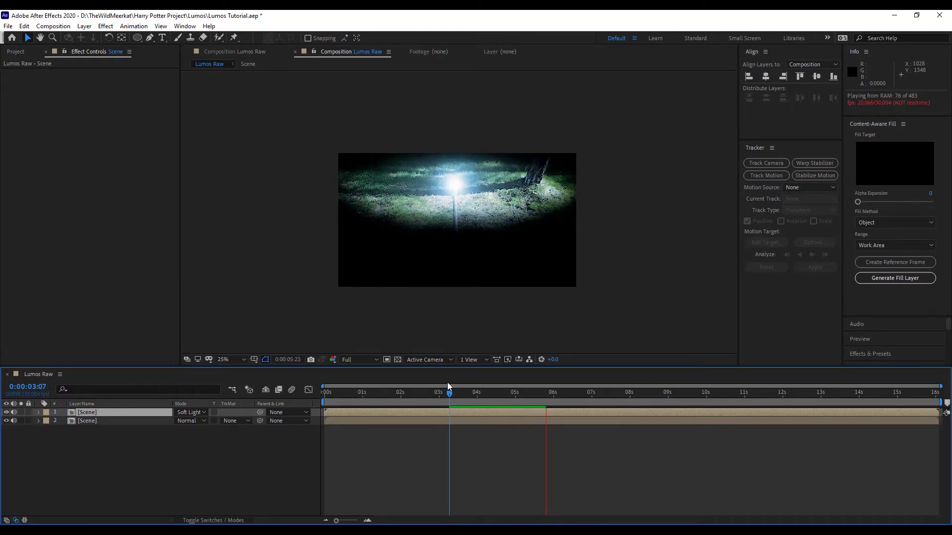
{"action": "key", "text": "period"}
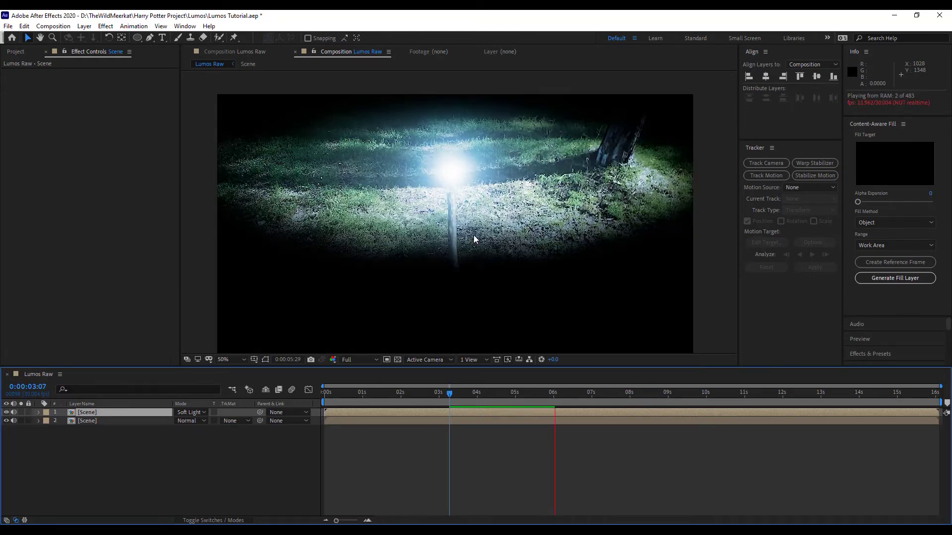
{"action": "mouse_move", "coordinate": [443, 398]}
{"action": "left_mouse_down"}
{"action": "mouse_move", "coordinate": [363, 402]}
{"action": "mouse_move", "coordinate": [404, 403]}
{"action": "left_mouse_up"}
Set the top Scene copy's Opacity to 50% and preview the softened glow from the start
{"action": "key", "text": "t"}
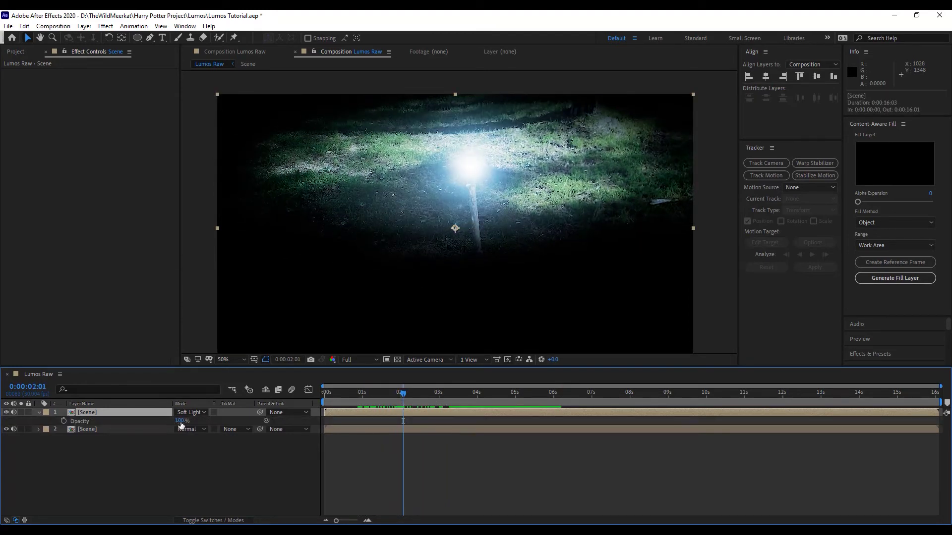
{"action": "type", "text": "50"}
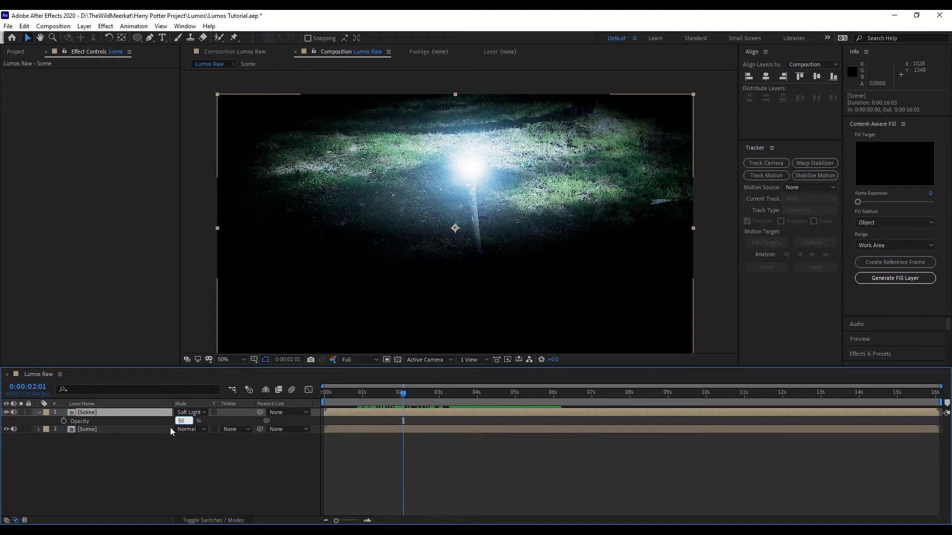
{"action": "key", "text": "Return"}
{"action": "key", "text": "space"}
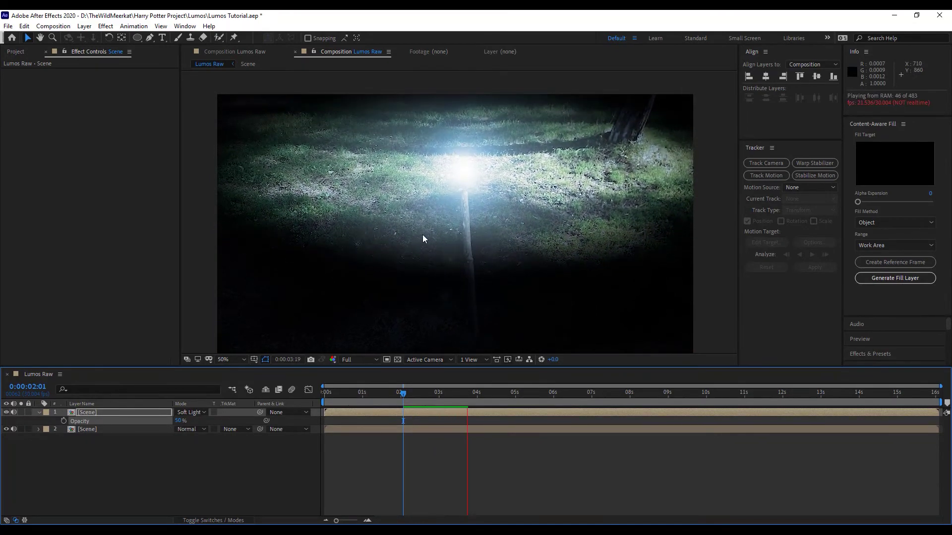
{"action": "key", "text": "Home"}
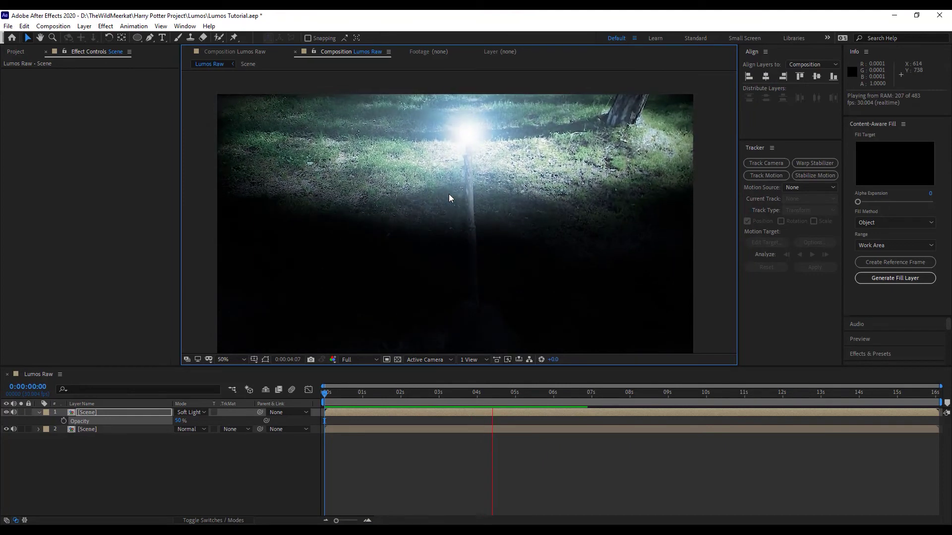
{"action": "key", "text": "space"}
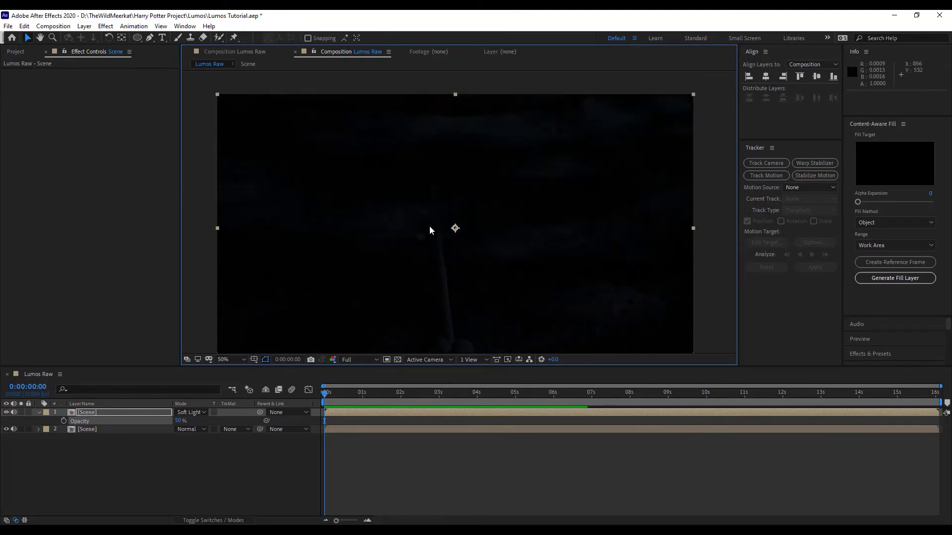